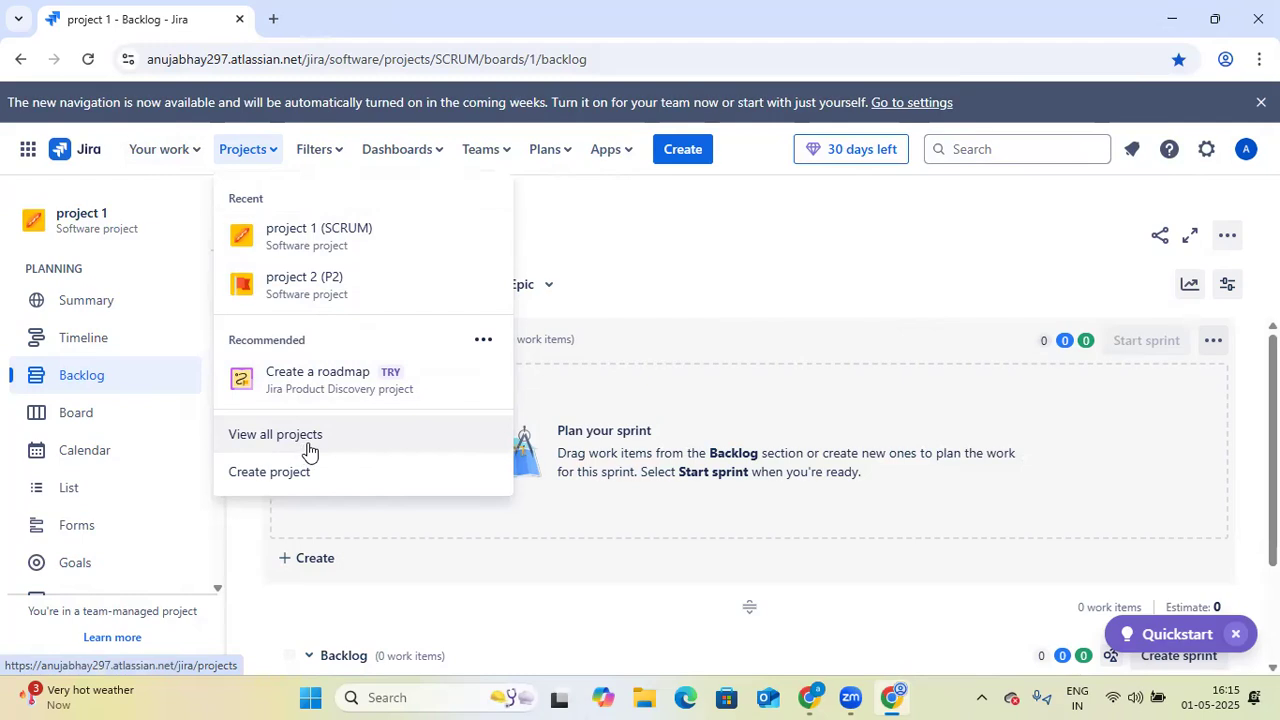
- View the list of all projects and return to the project 1 backlog
click(308, 450)
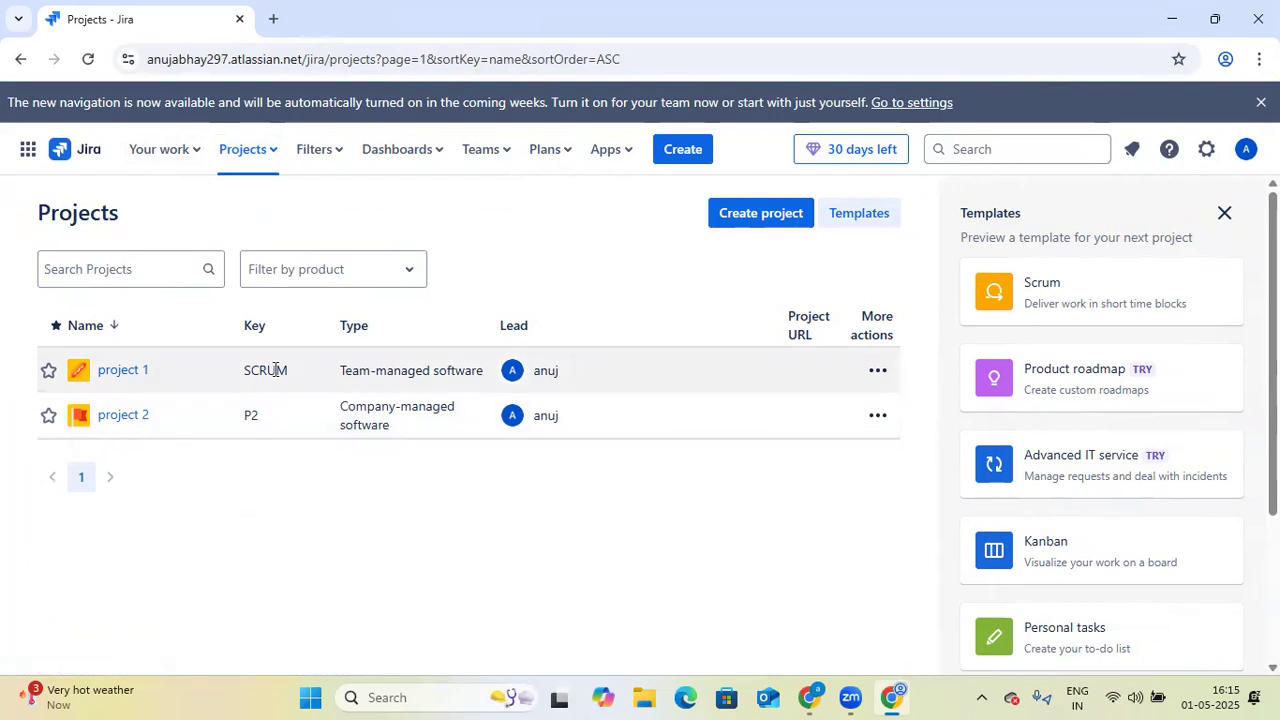
click(17, 62)
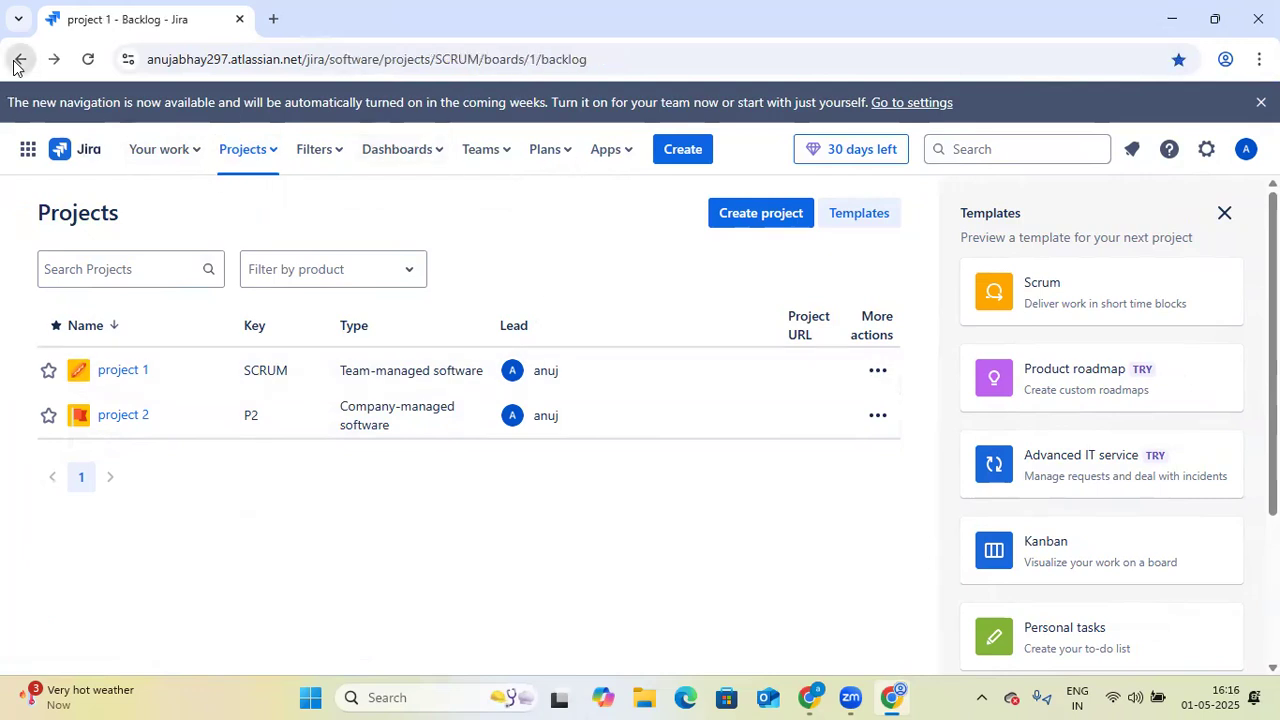
- Start creating a project with the Scrum template from the Software development templates
click(272, 161)
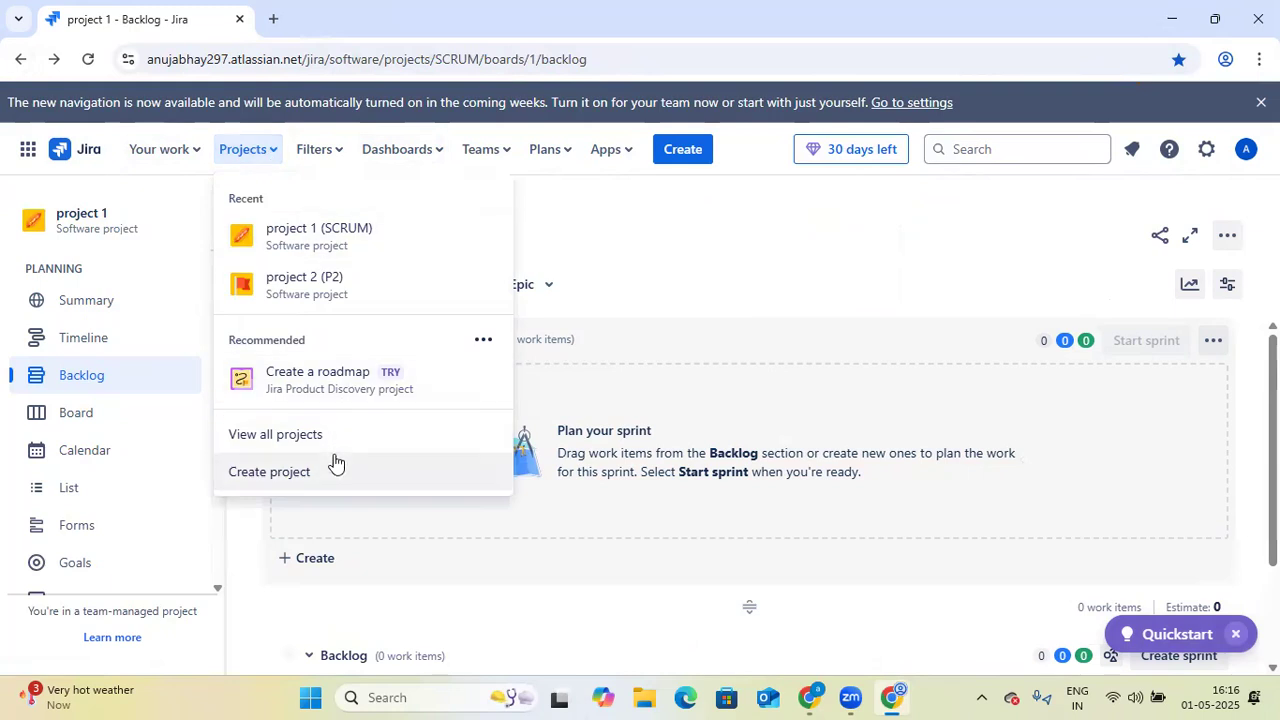
click(262, 473)
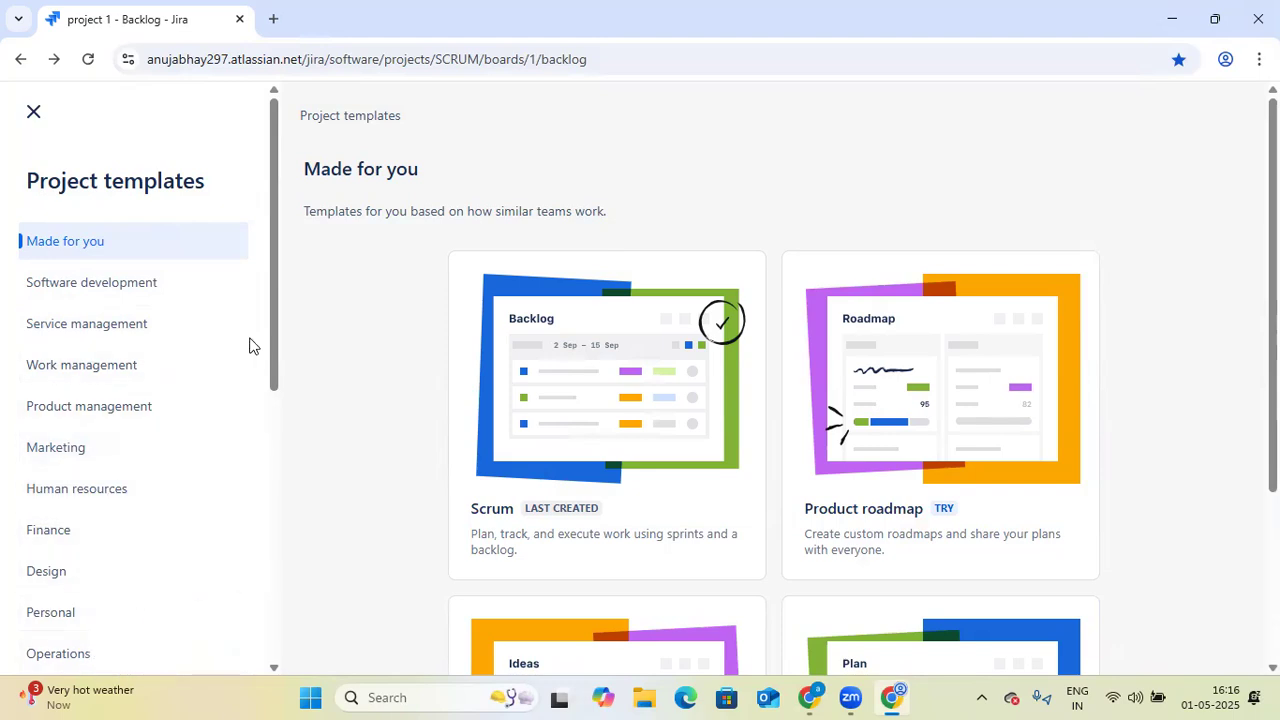
click(186, 293)
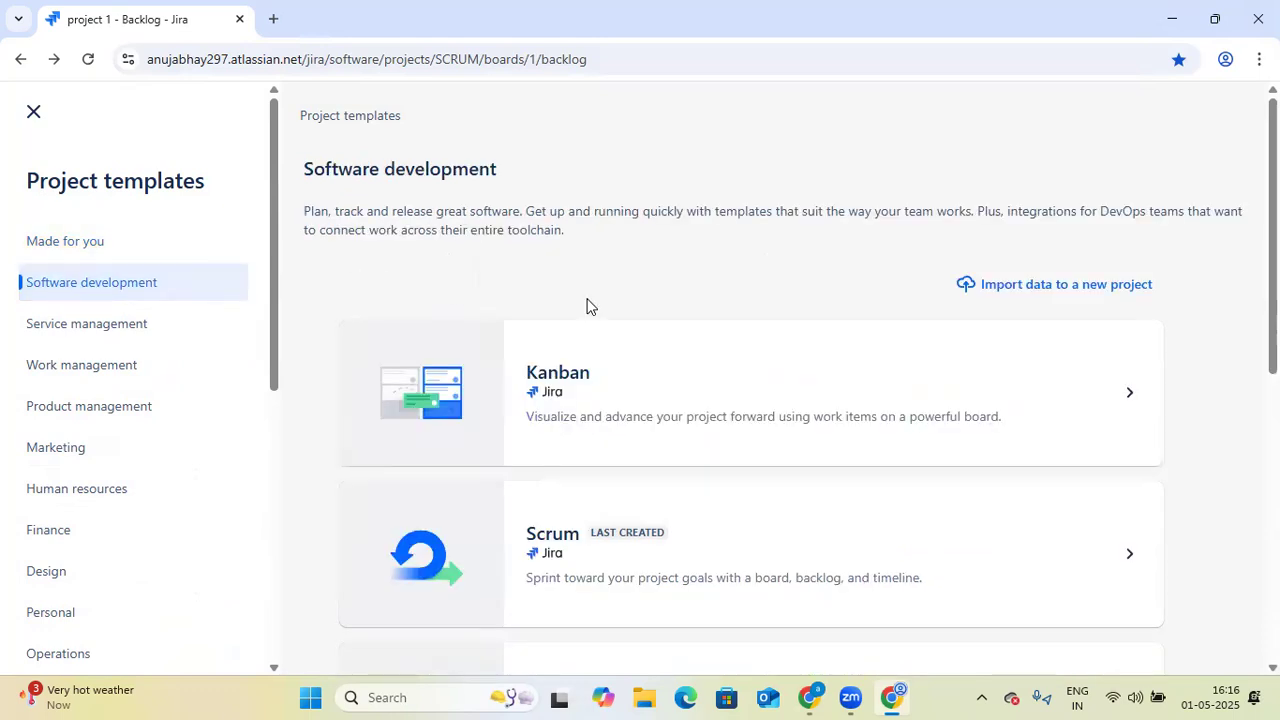
scroll(590, 306, down, 1)
scroll(605, 310, down, 1)
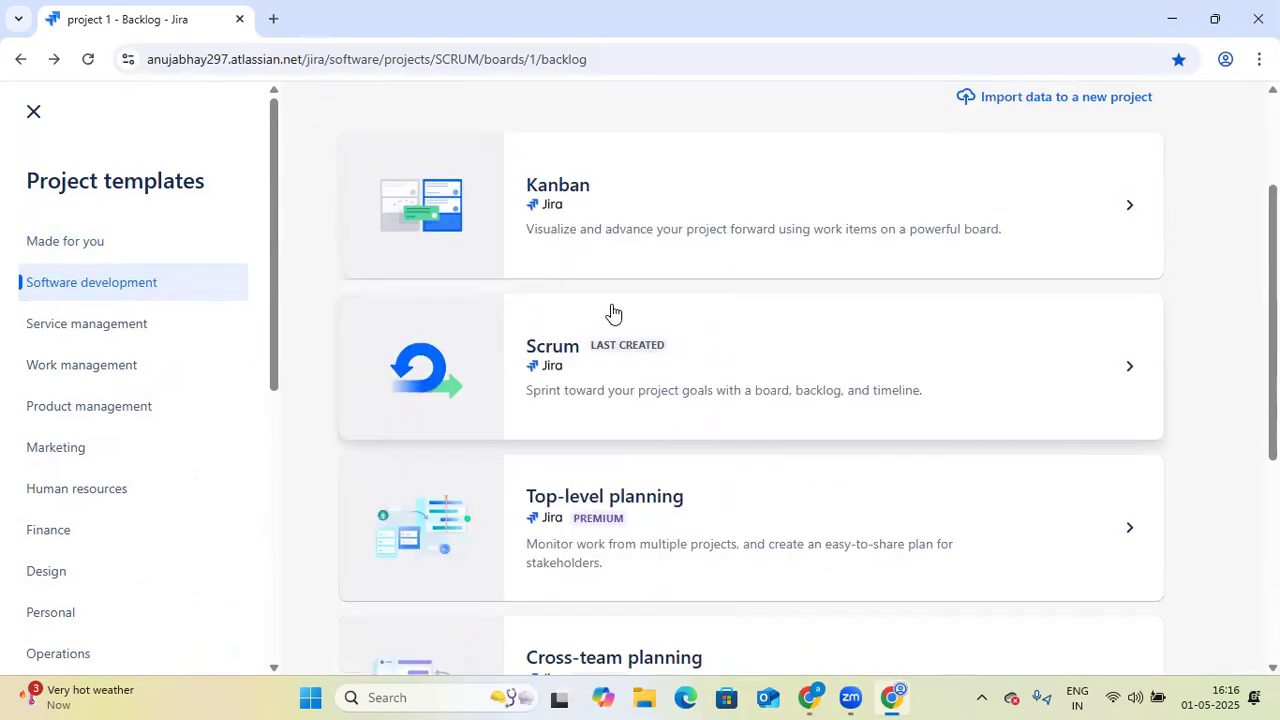
scroll(615, 310, up, 1)
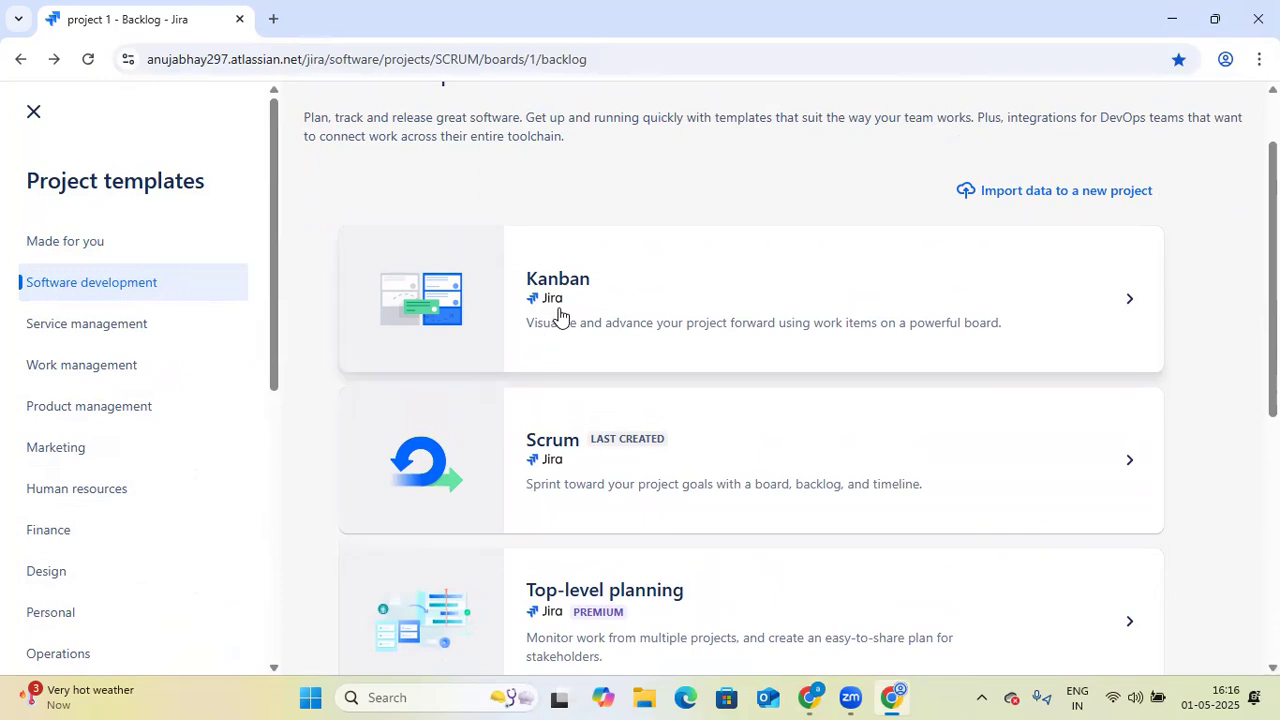
click(603, 477)
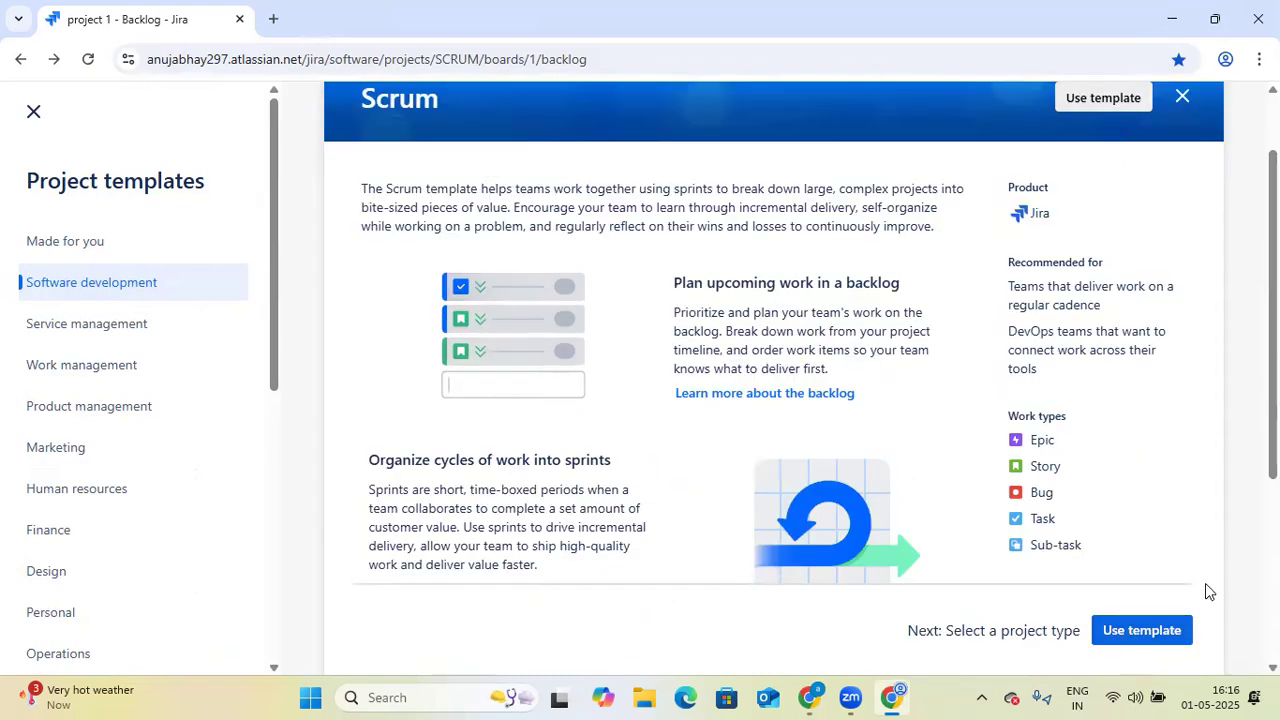
click(1155, 632)
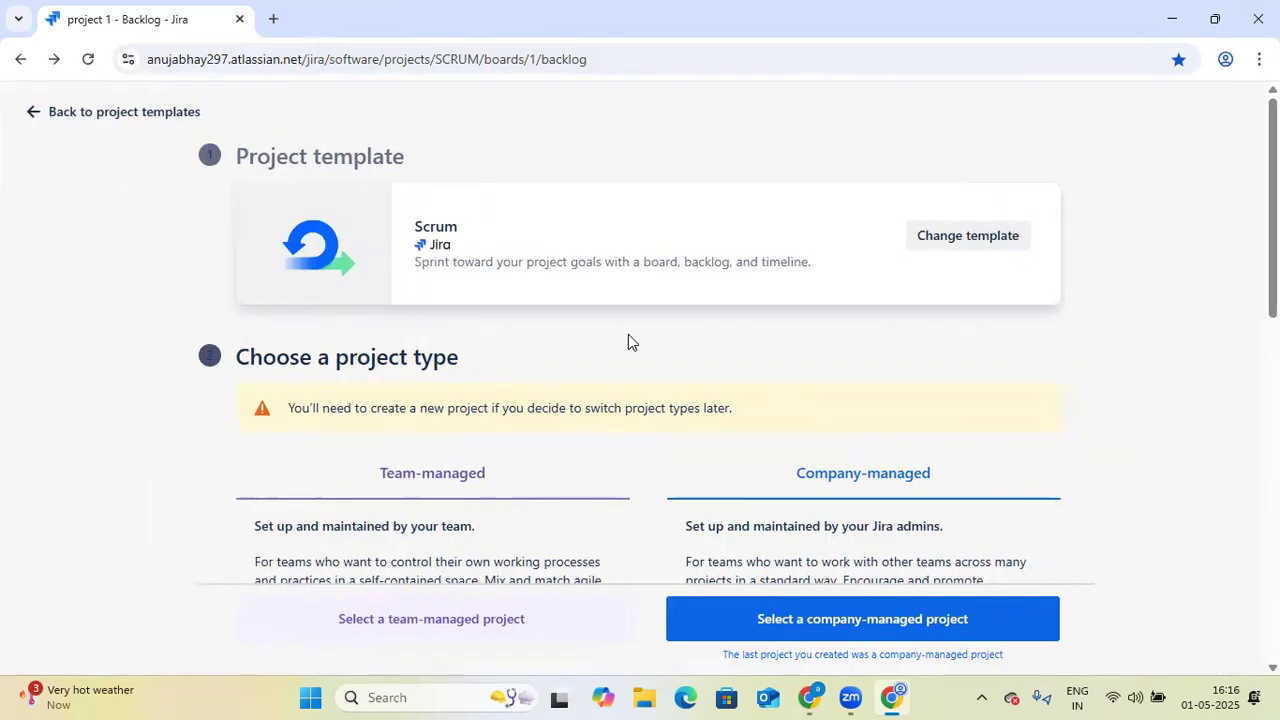
- Compare the team-managed and company-managed project types and choose a company-managed project
scroll(628, 334, down, 1)
scroll(522, 437, down, 1)
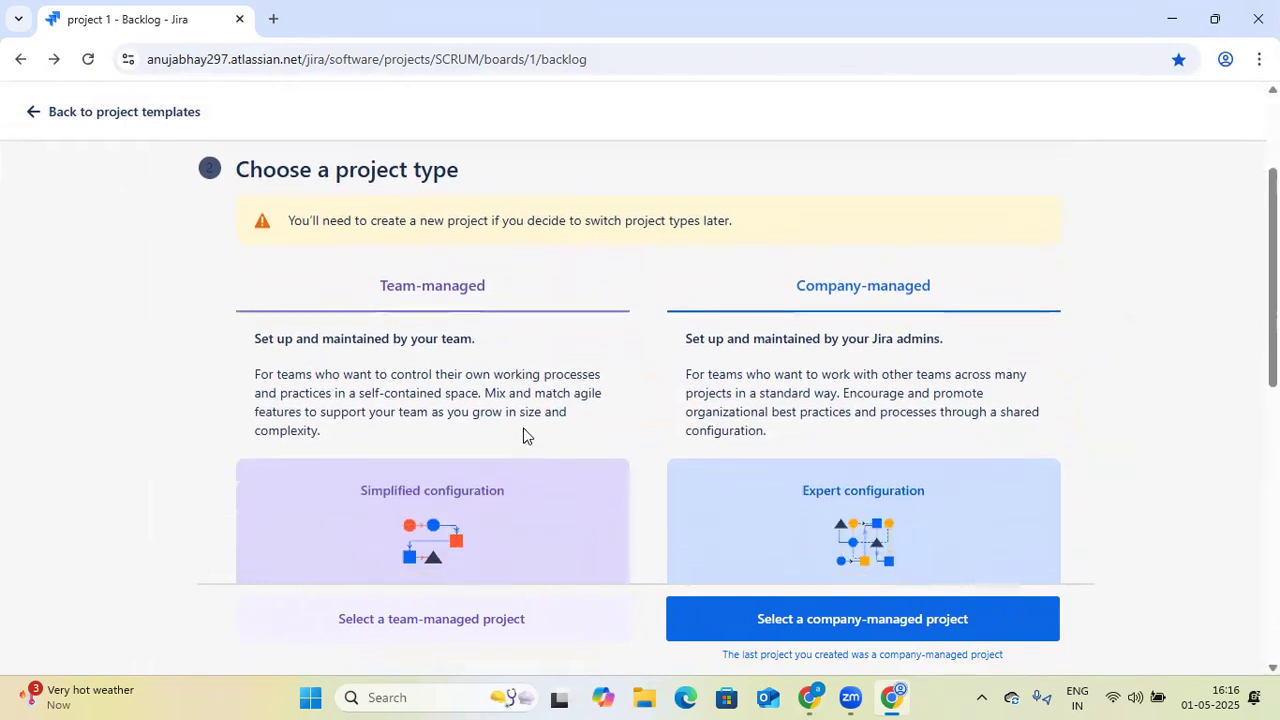
scroll(497, 303, up, 1)
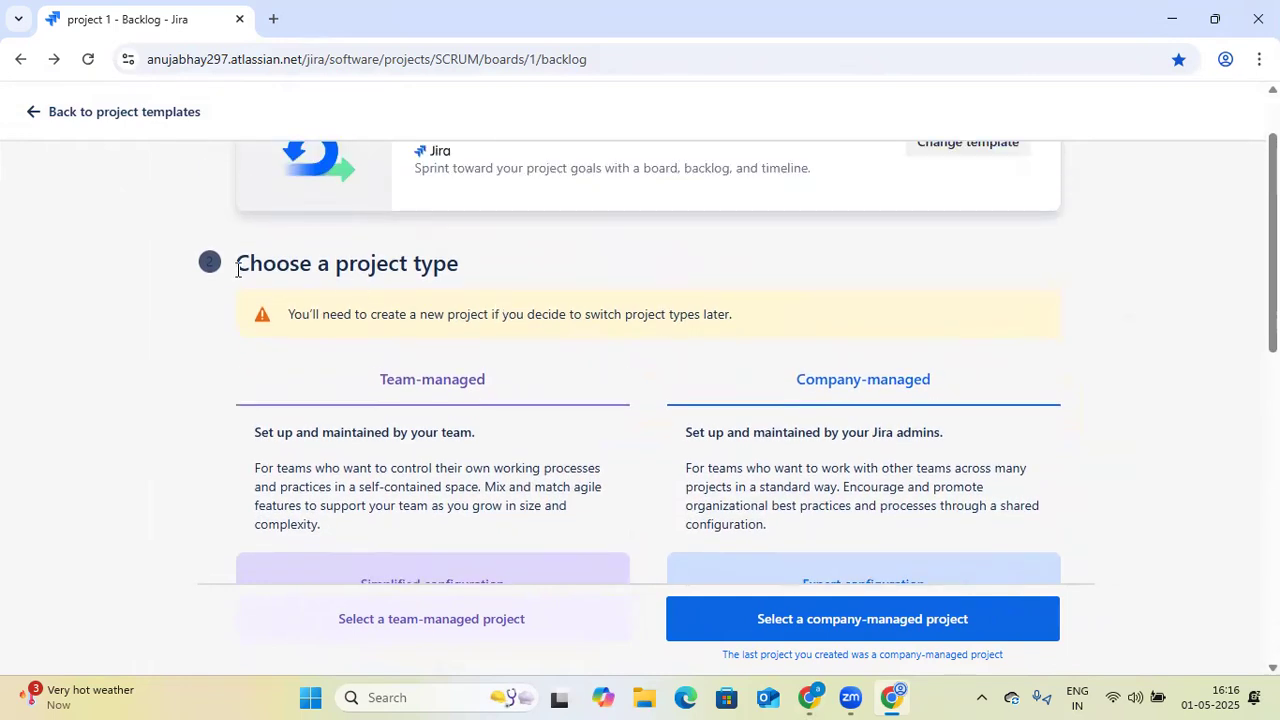
scroll(514, 340, down, 1)
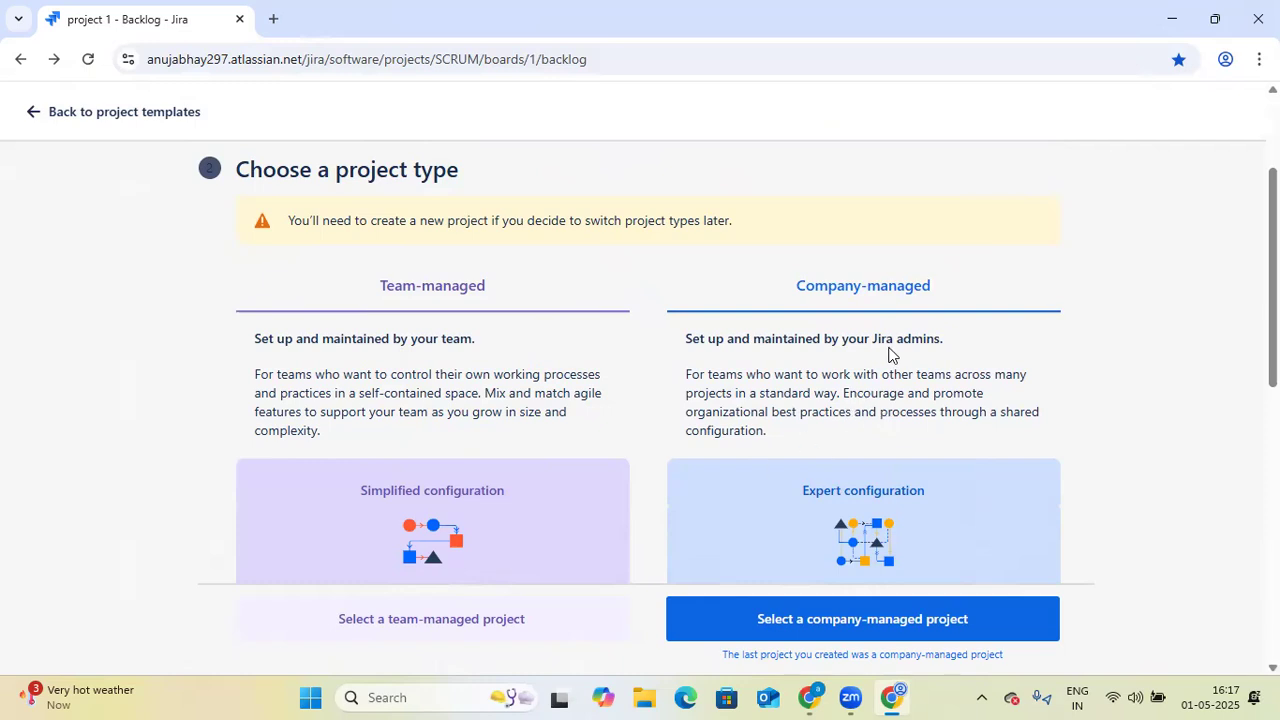
scroll(890, 355, down, 1)
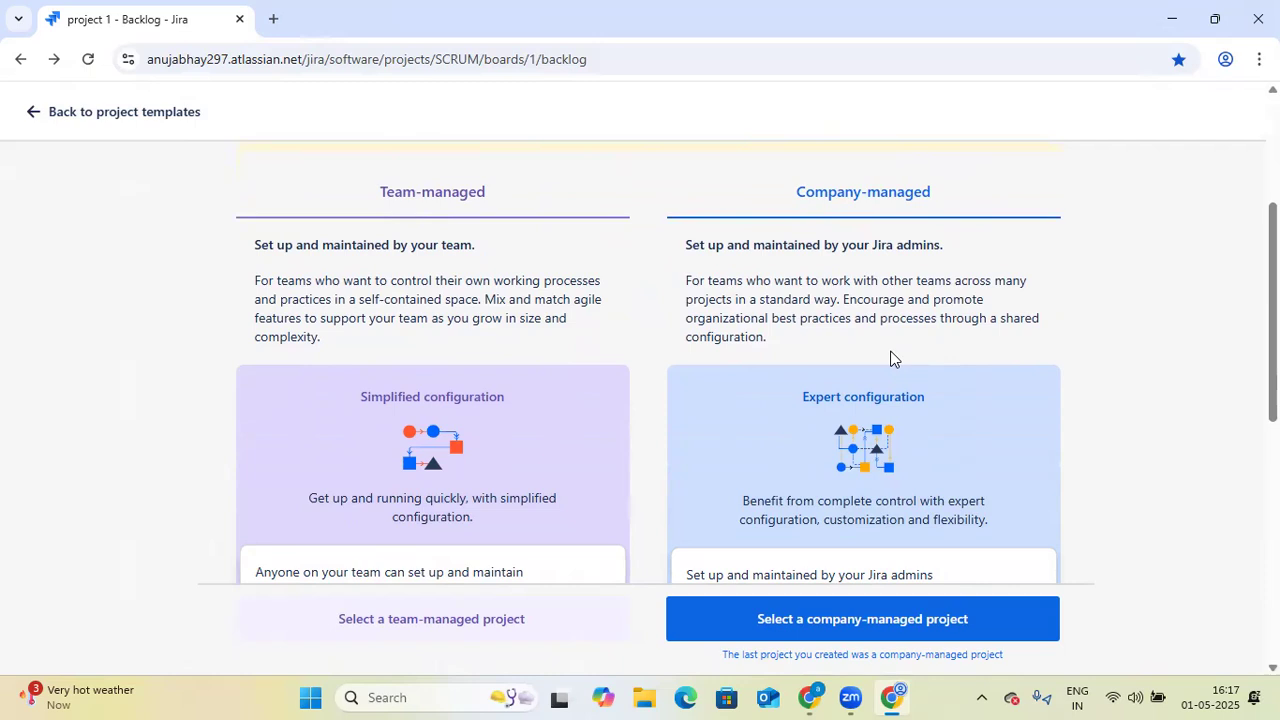
scroll(893, 358, down, 1)
scroll(878, 290, up, 2)
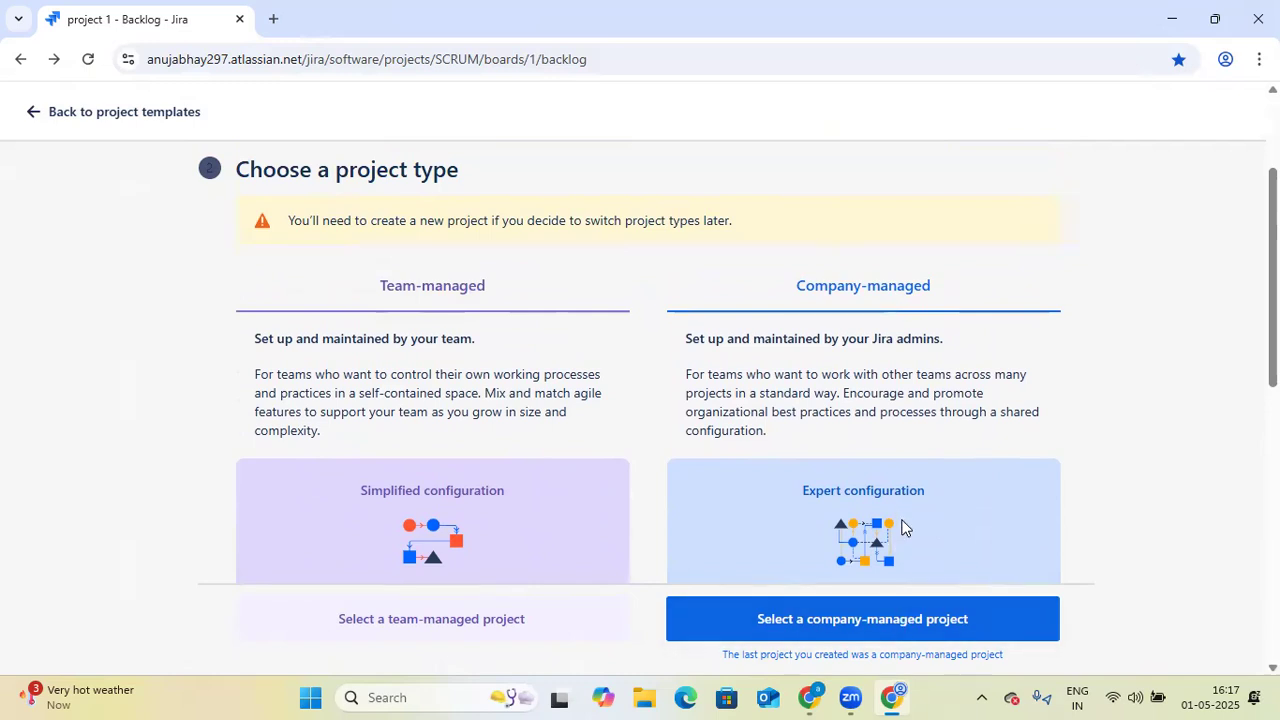
scroll(939, 426, down, 3)
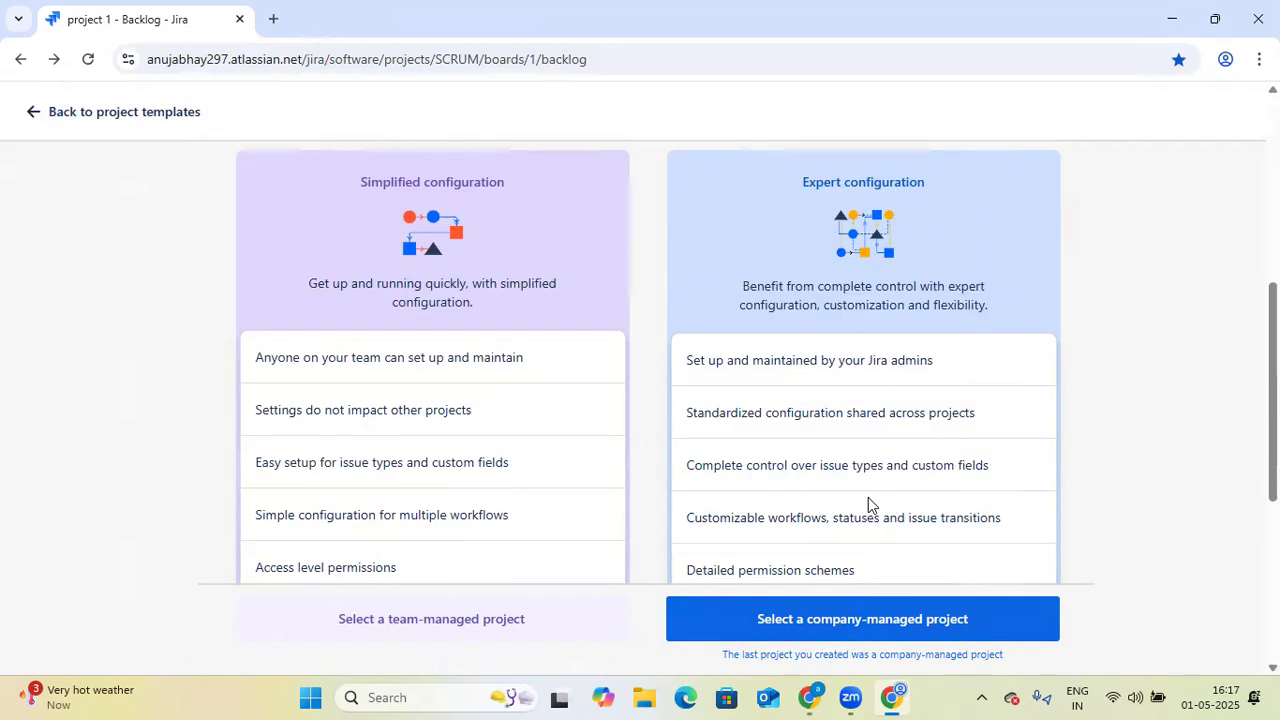
scroll(838, 622, down, 1)
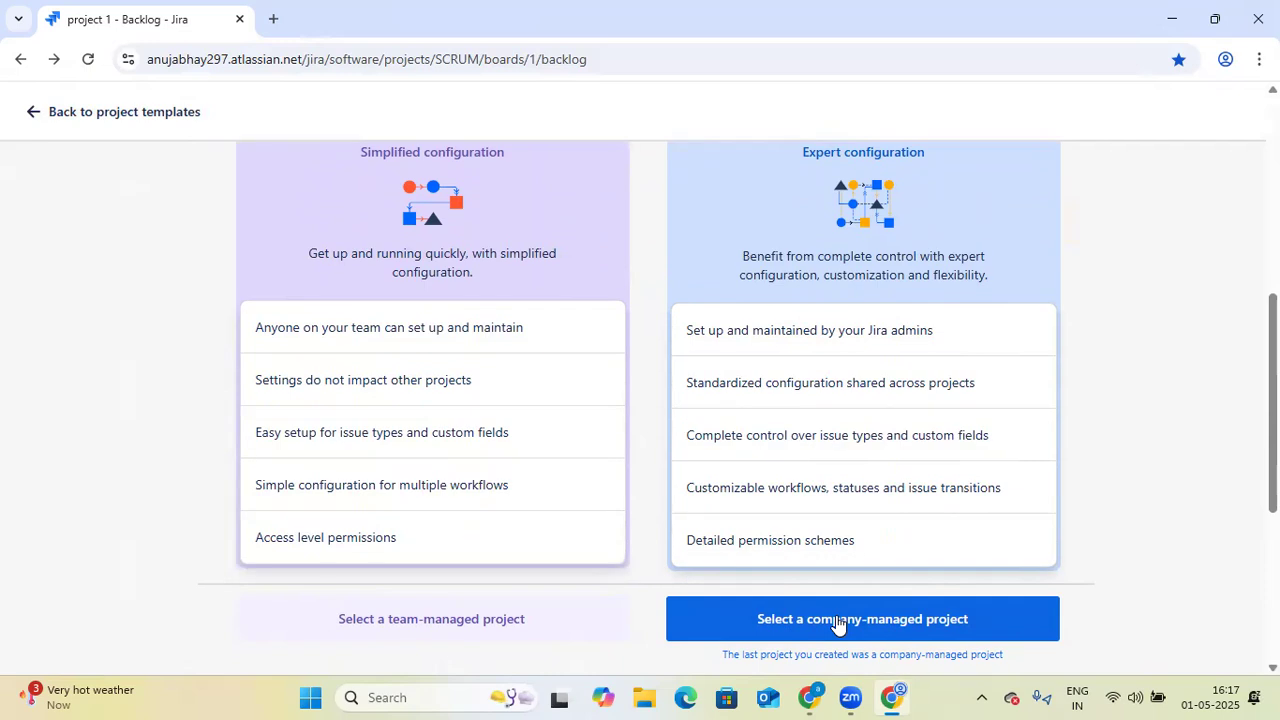
click(818, 630)
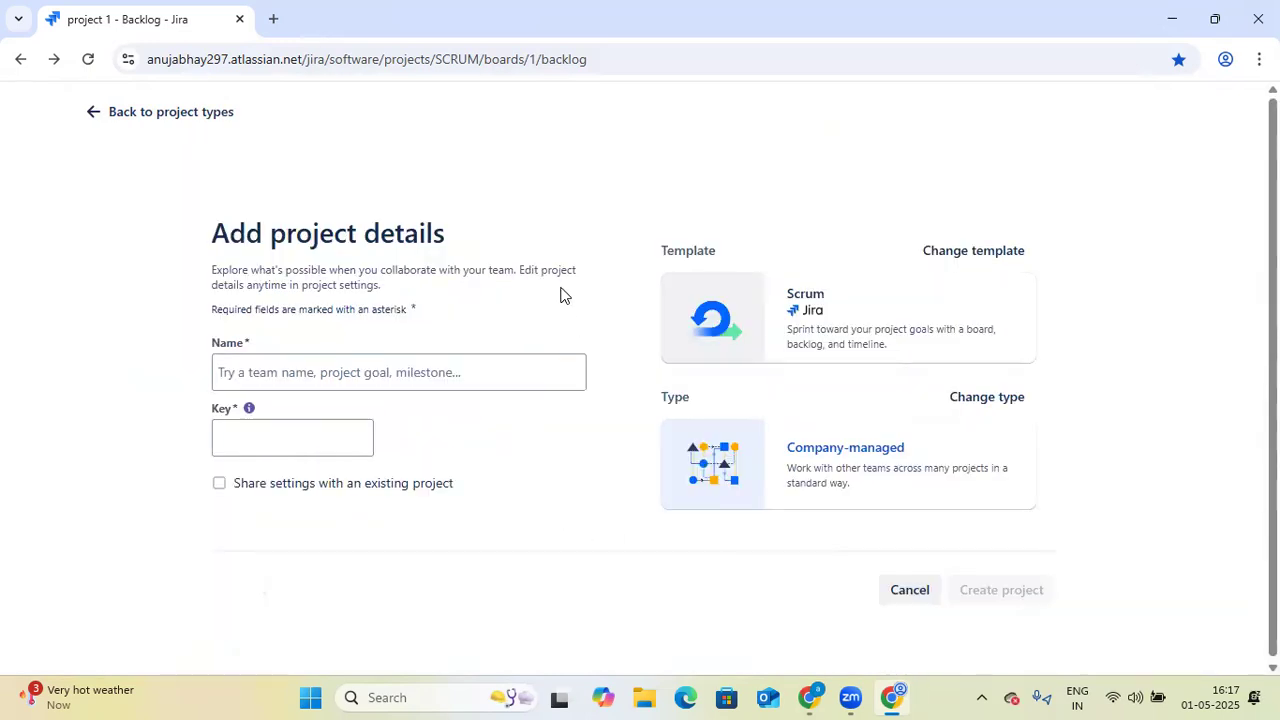
click(367, 378)
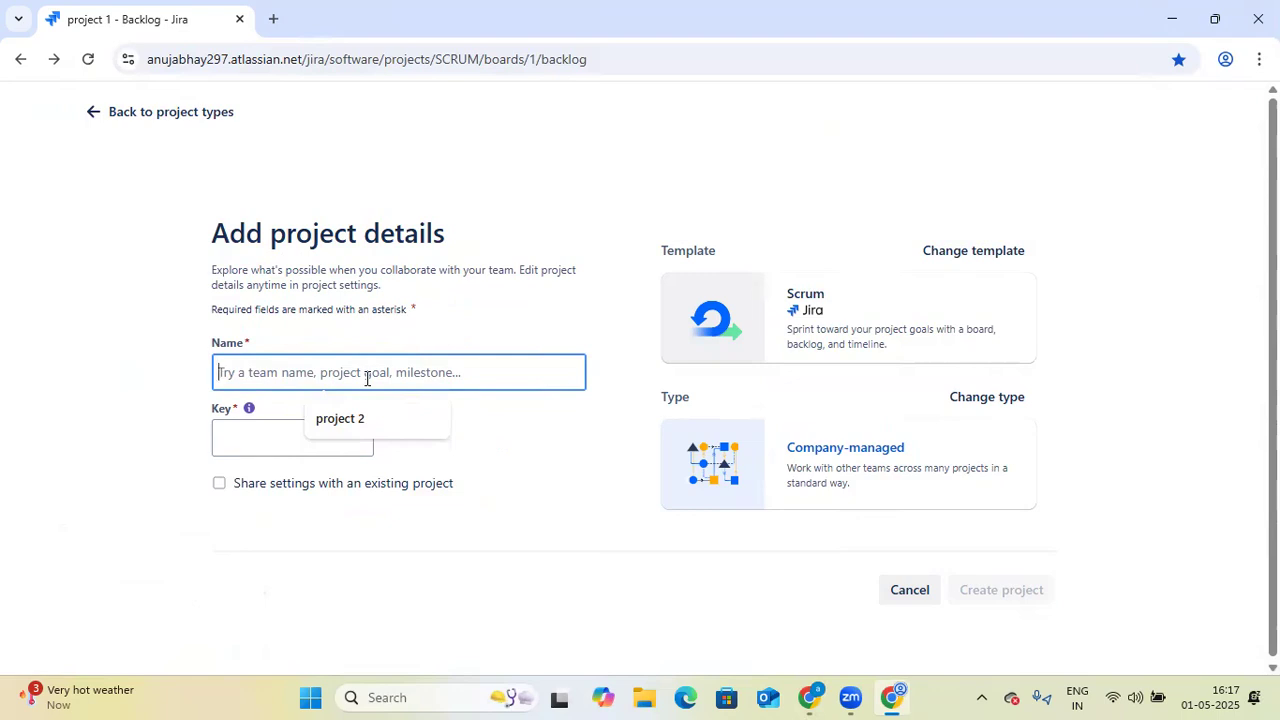
text(E-)
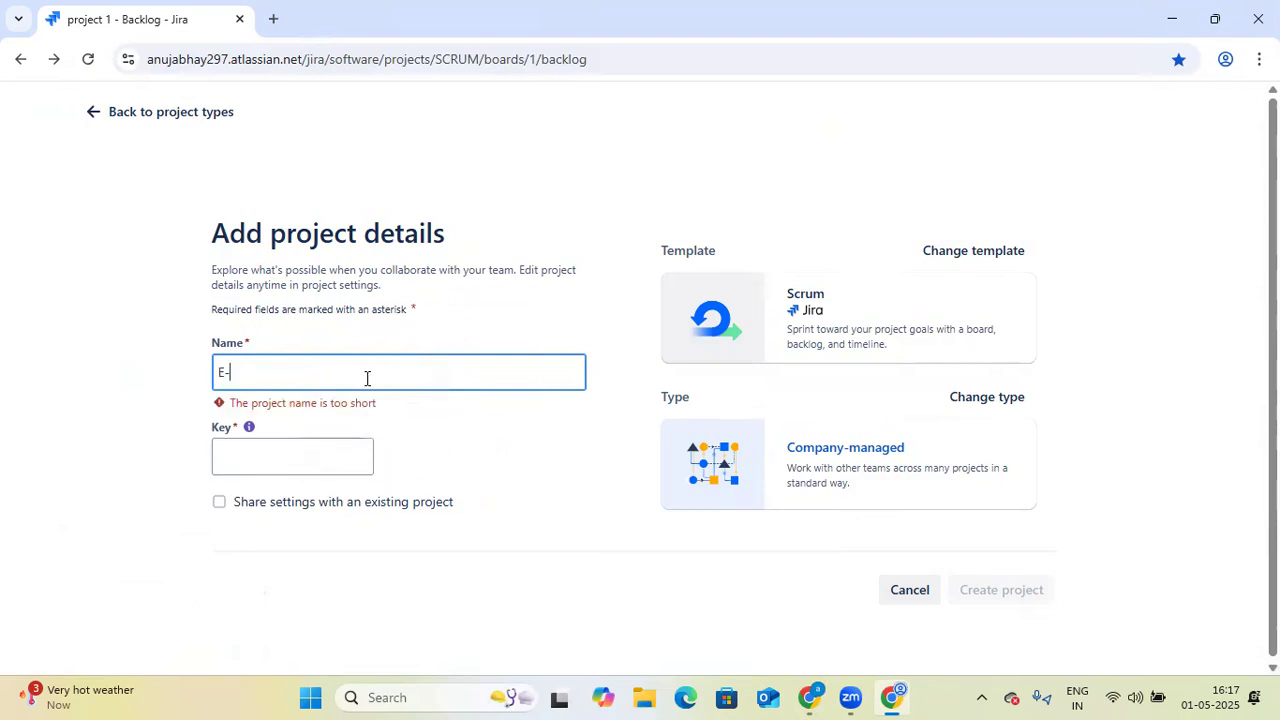
text(commer)
key(BackSpace)
key(BackSpace)
key(BackSpace)
key(BackSpace)
key(BackSpace)
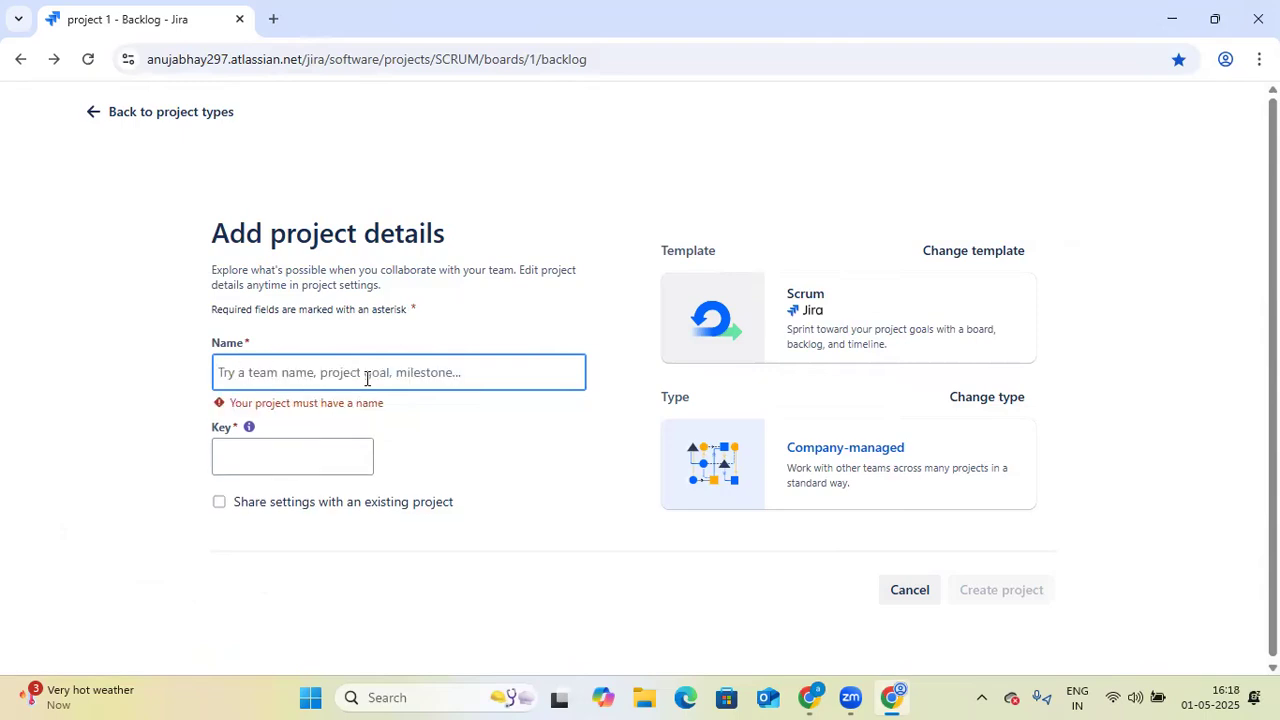
- Name the project project3, create it and skip inviting teammates
text(projec)
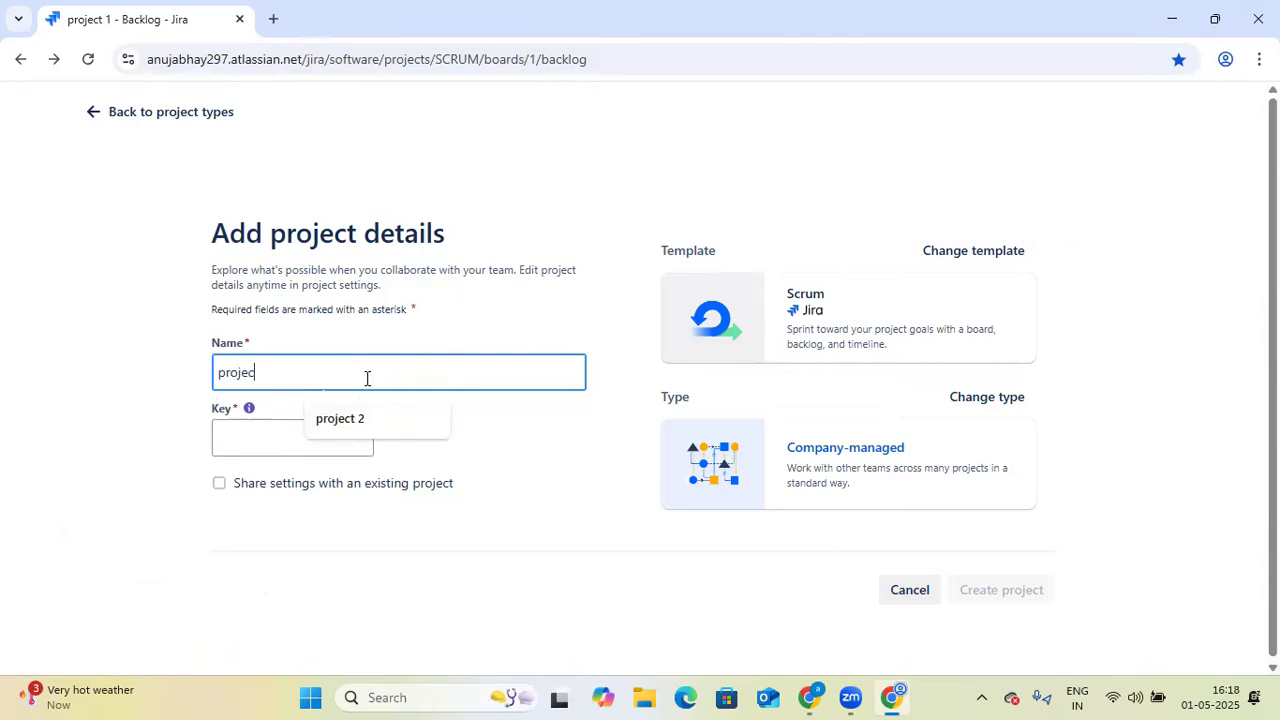
text(t3)
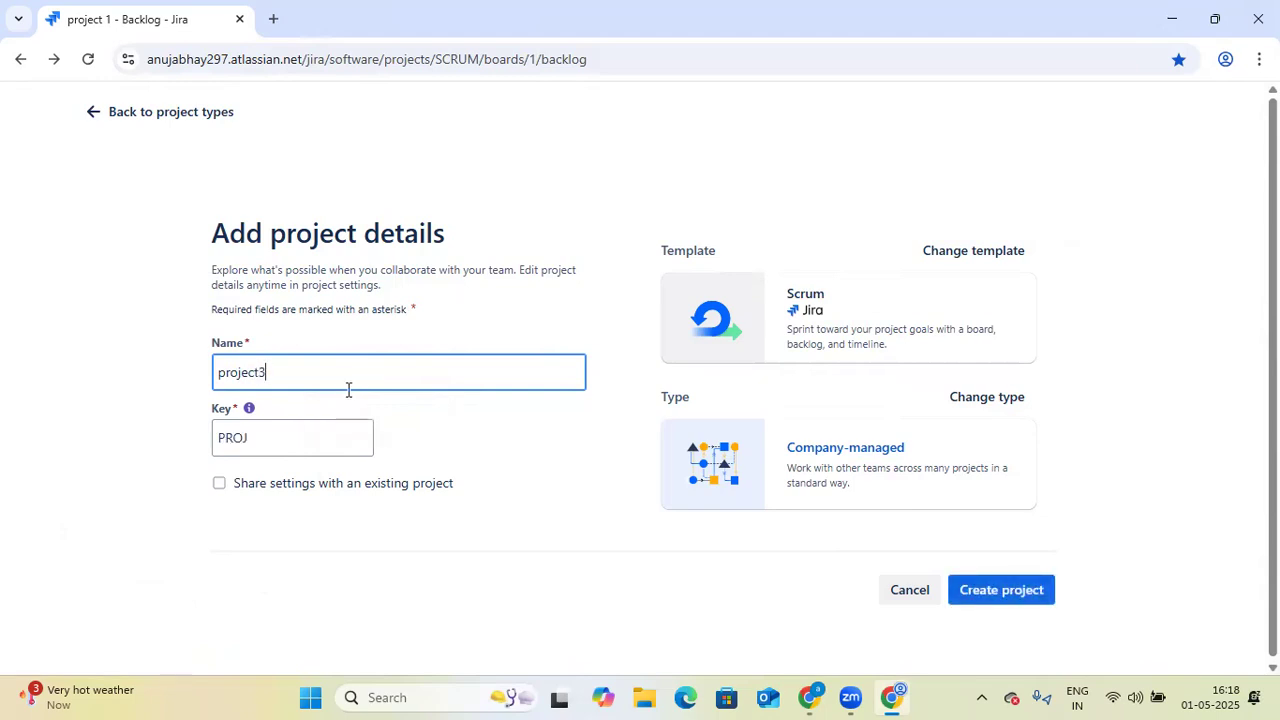
click(258, 438)
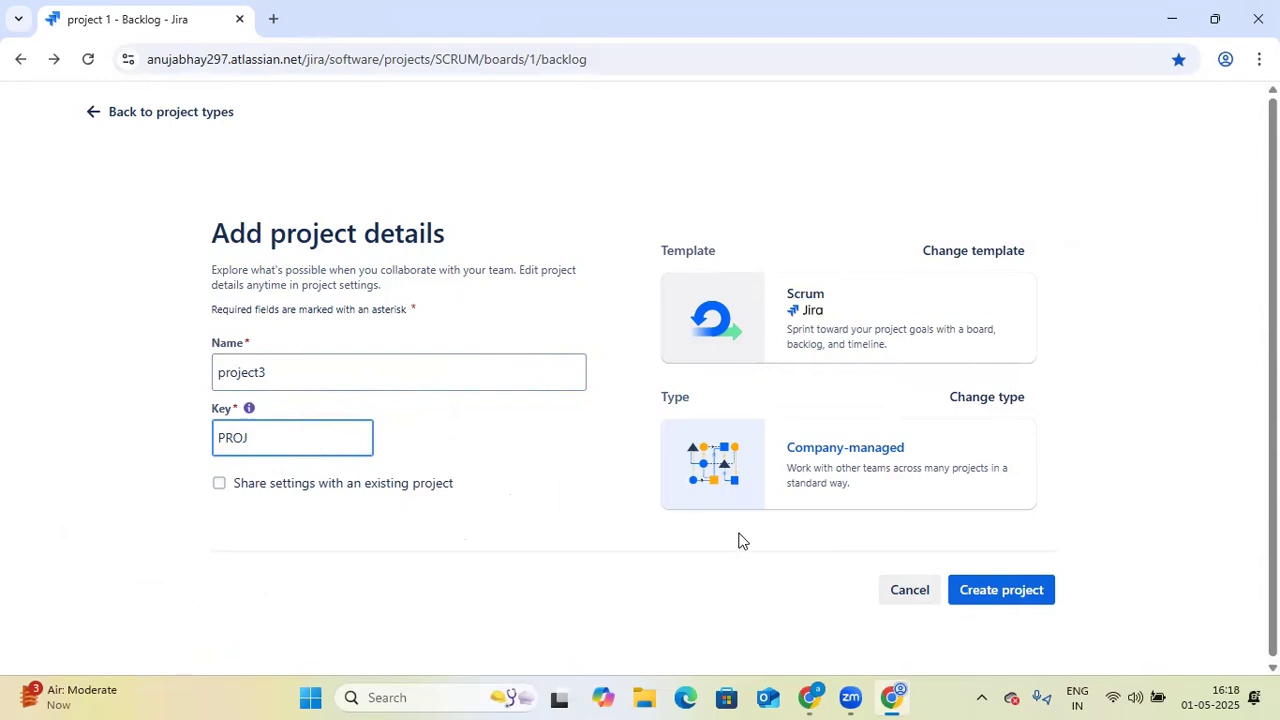
click(1003, 592)
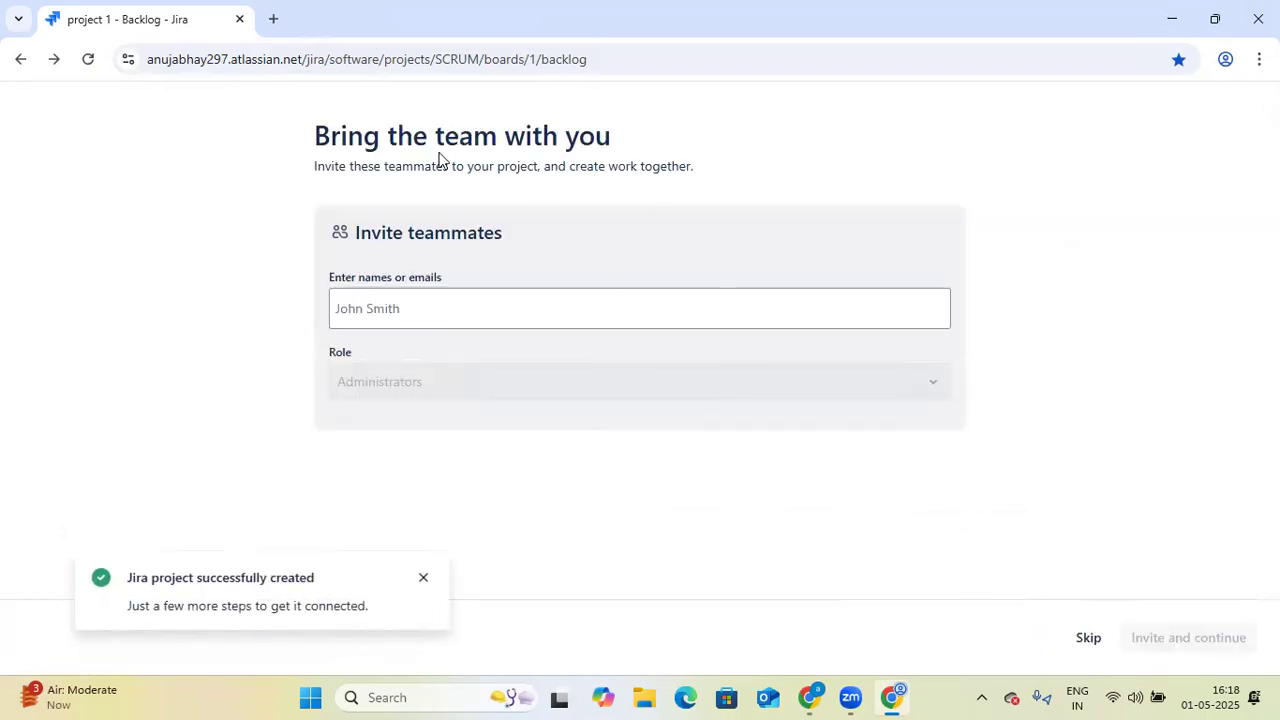
click(1088, 638)
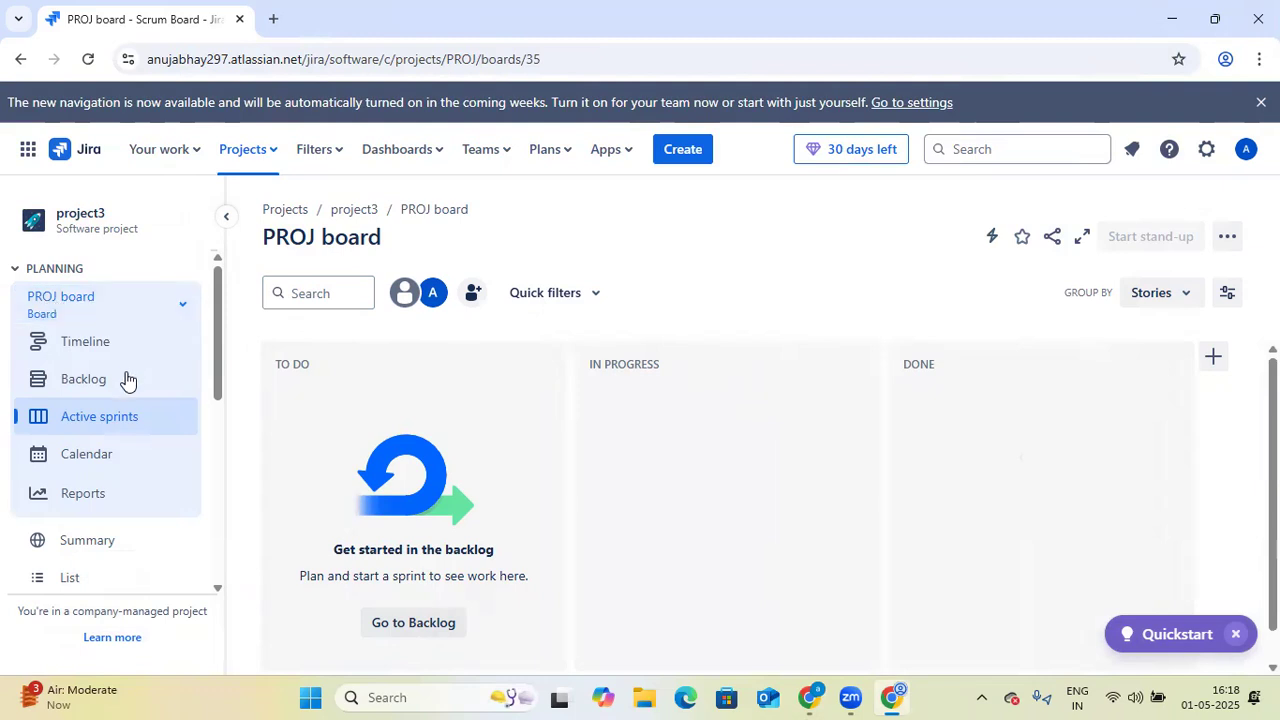
- Look through the boards available in project3 and in the other projects
click(184, 305)
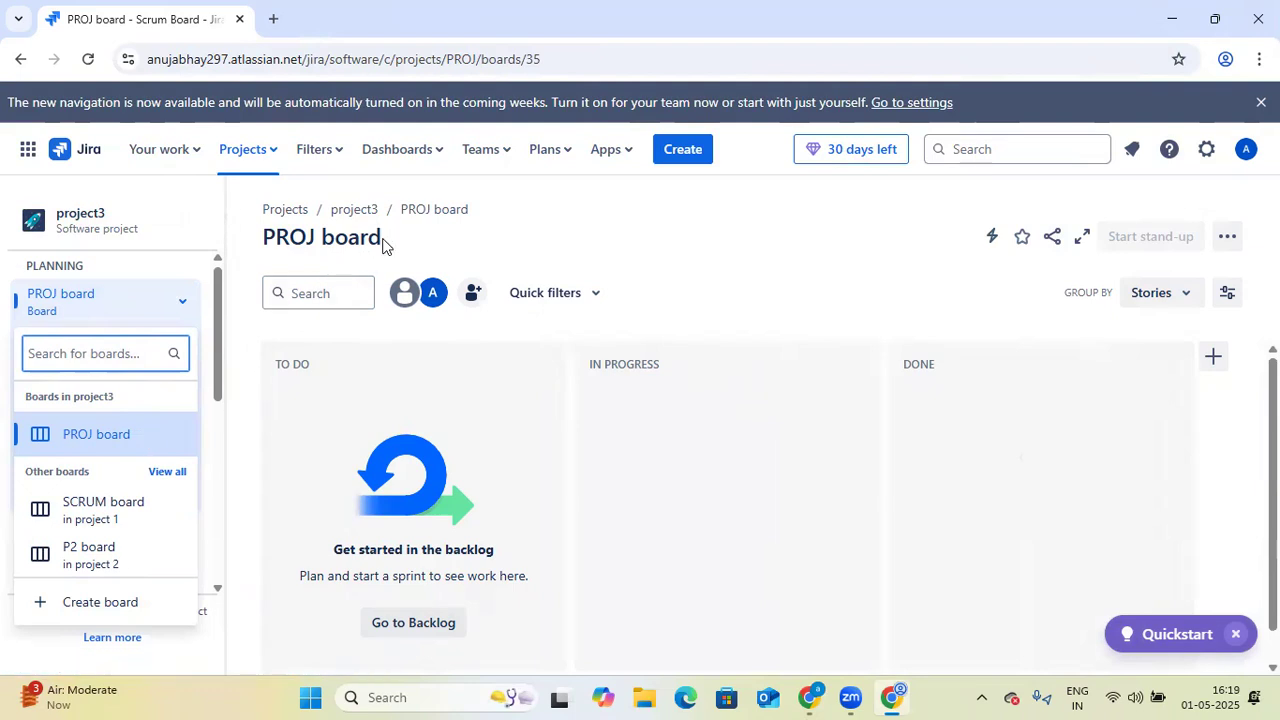
click(264, 241)
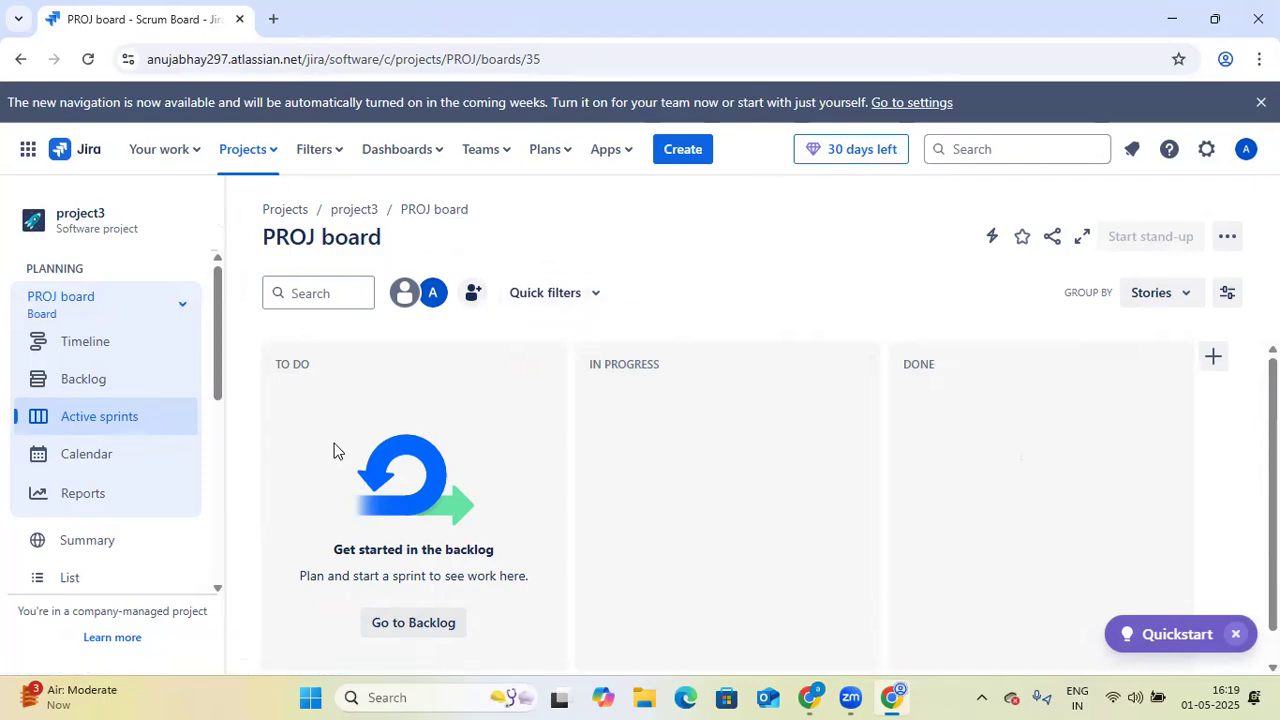
- Start inviting people to Jira and add the first person's e-mail address as an invitee
click(498, 160)
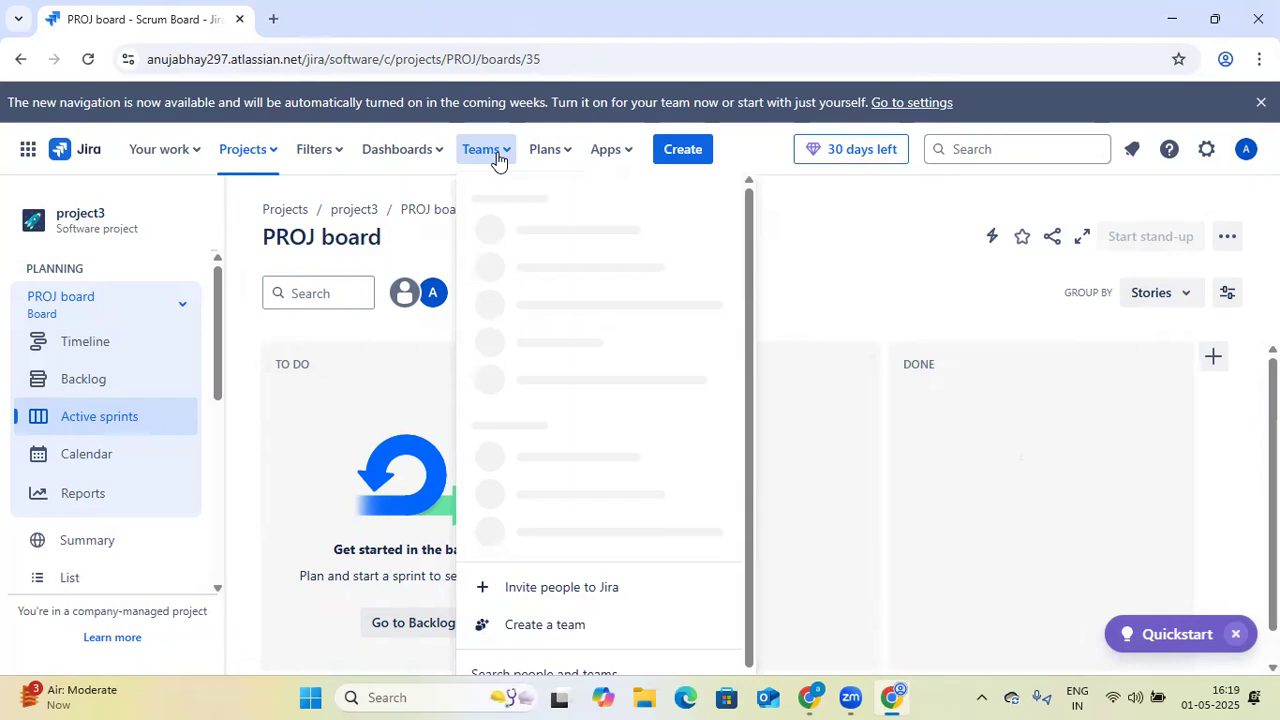
click(588, 590)
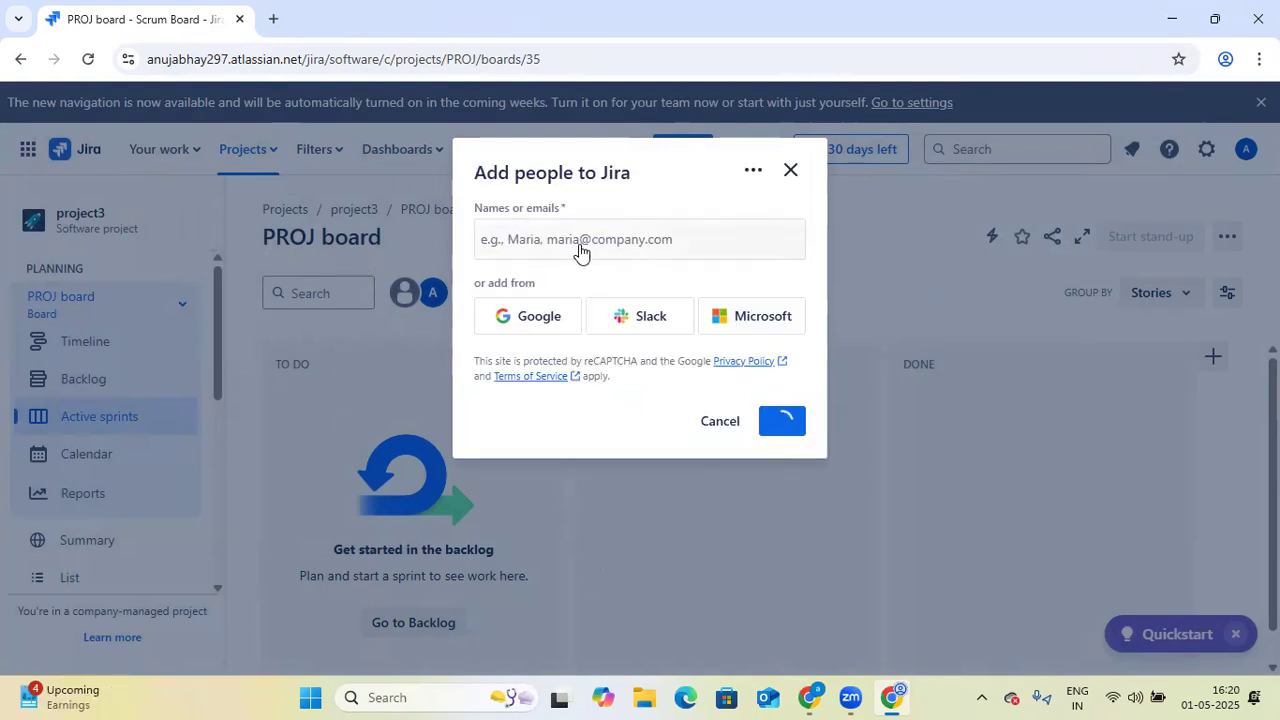
click(585, 249)
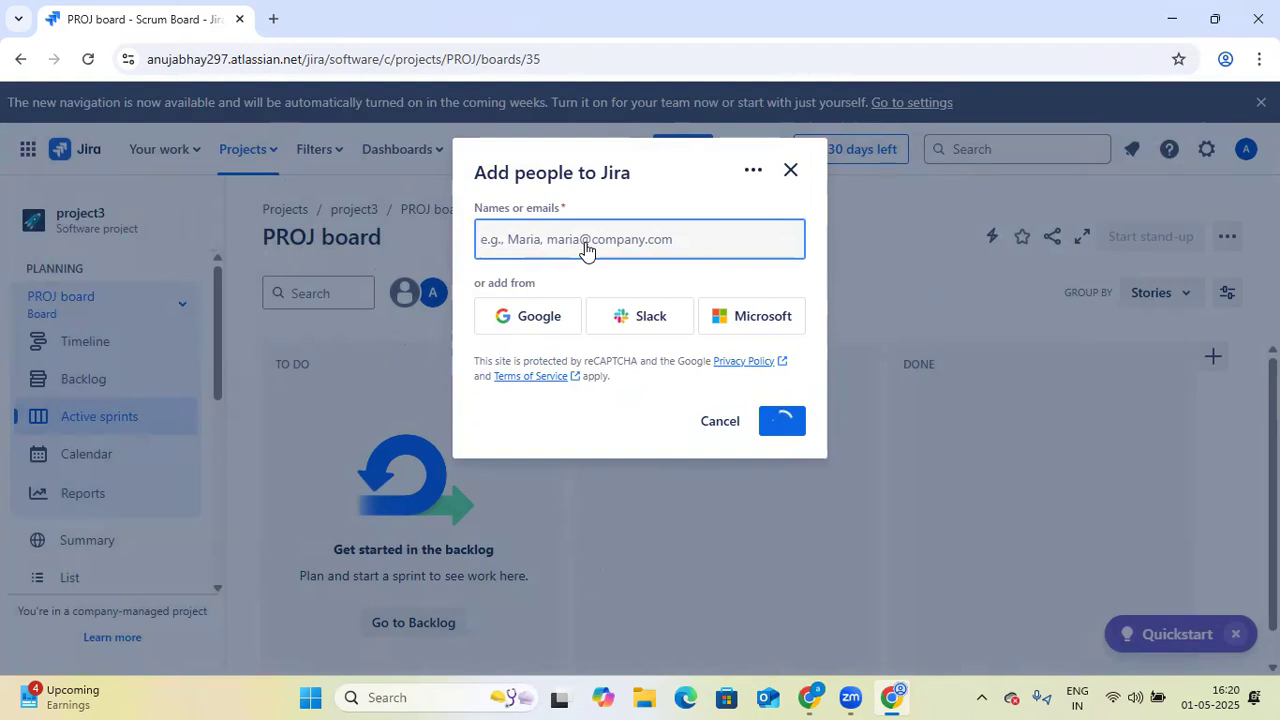
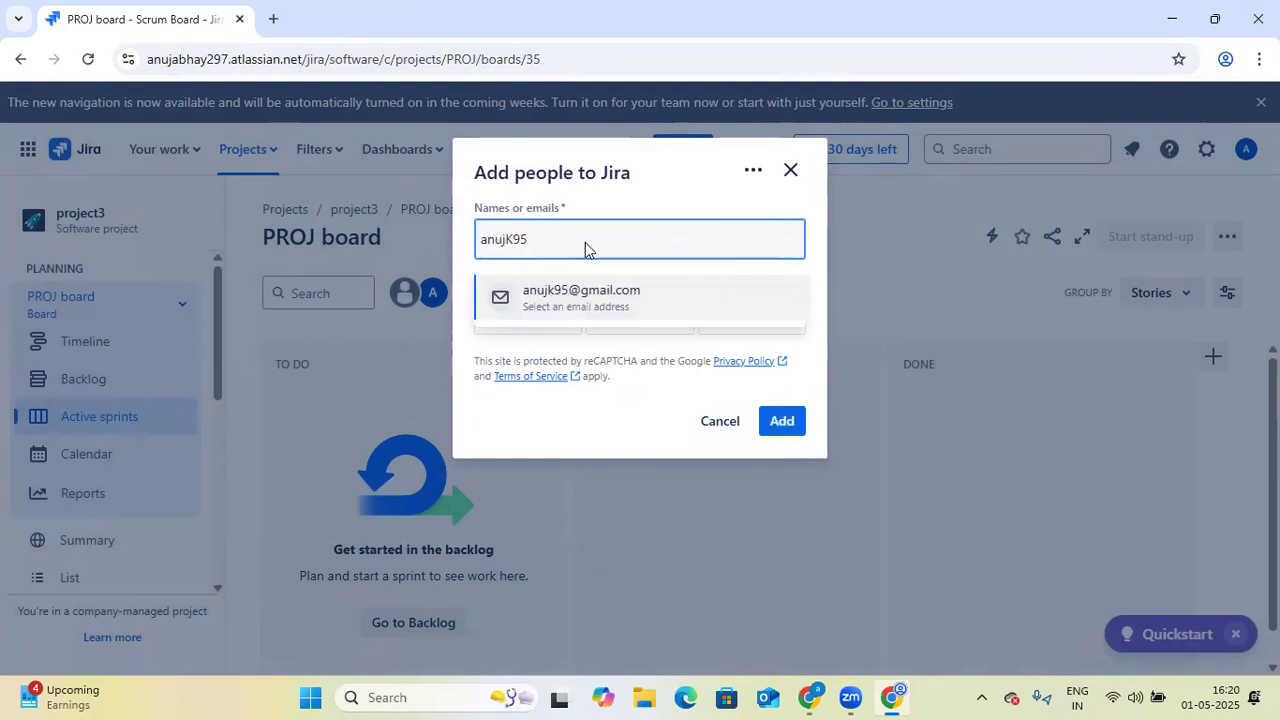
click(623, 300)
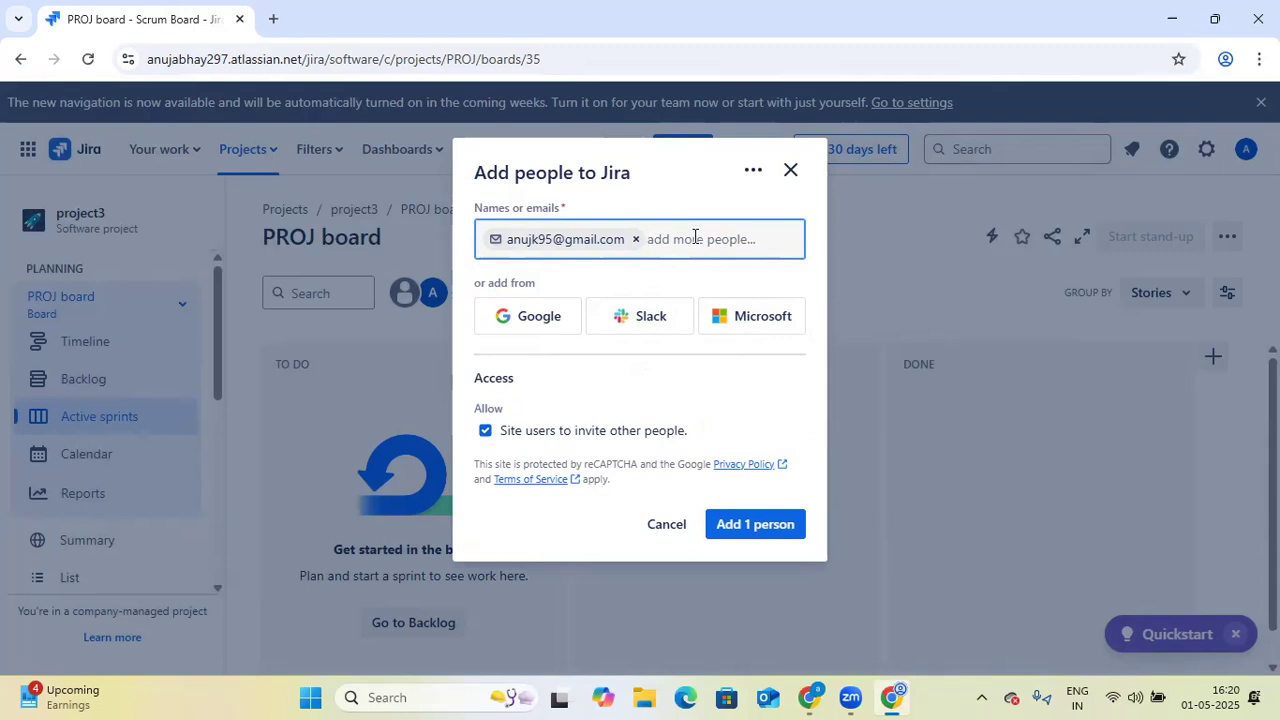
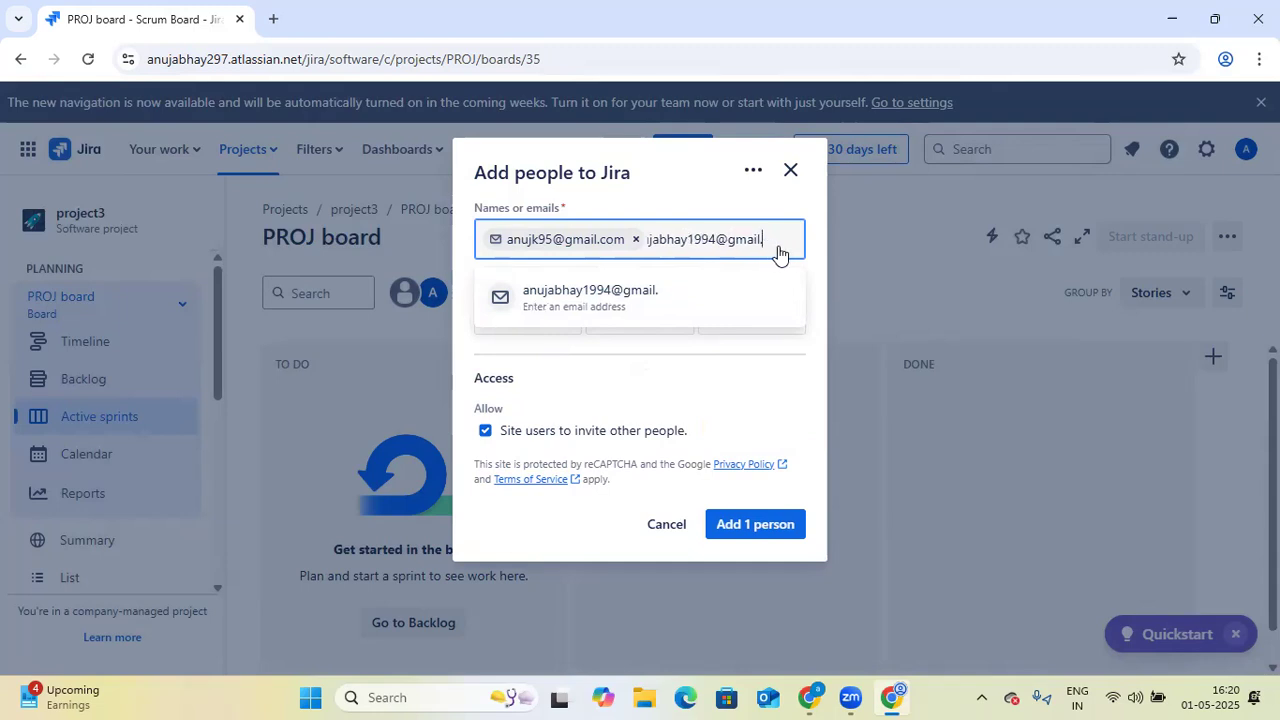
- Add the second person's e-mail address as an invitee and keep site users allowed to invite other people
text(com)
click(685, 302)
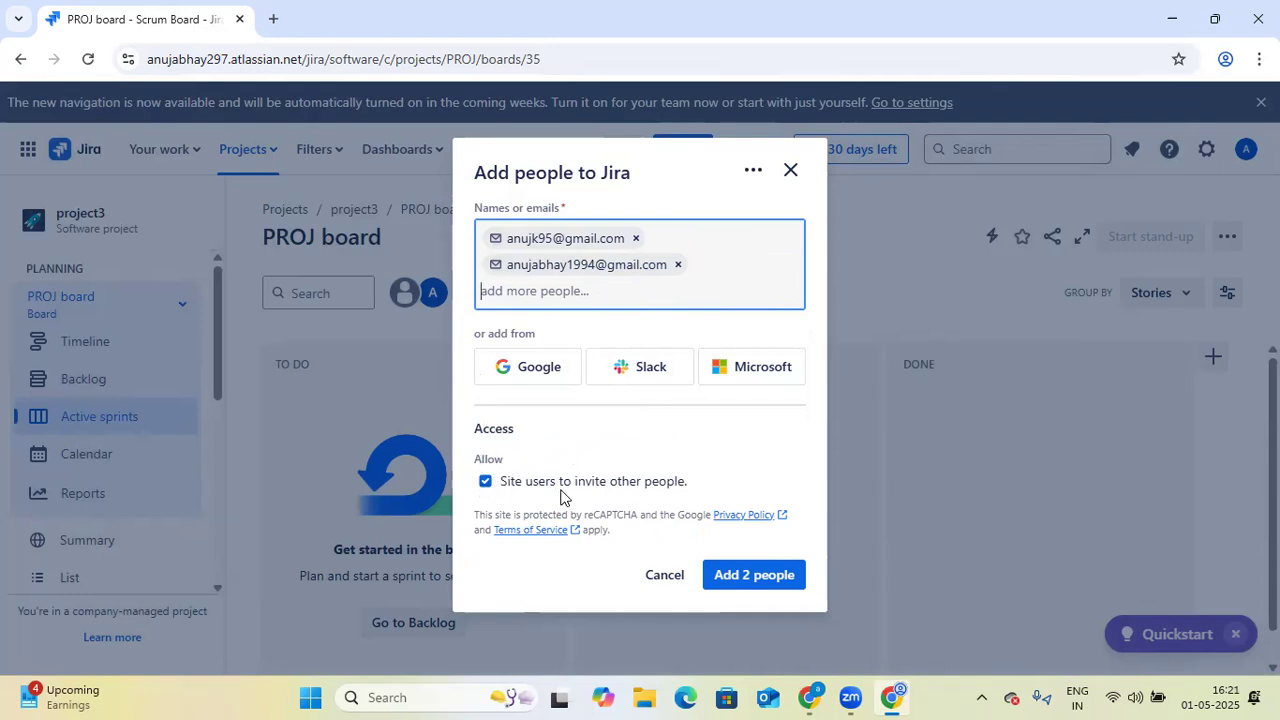
click(488, 485)
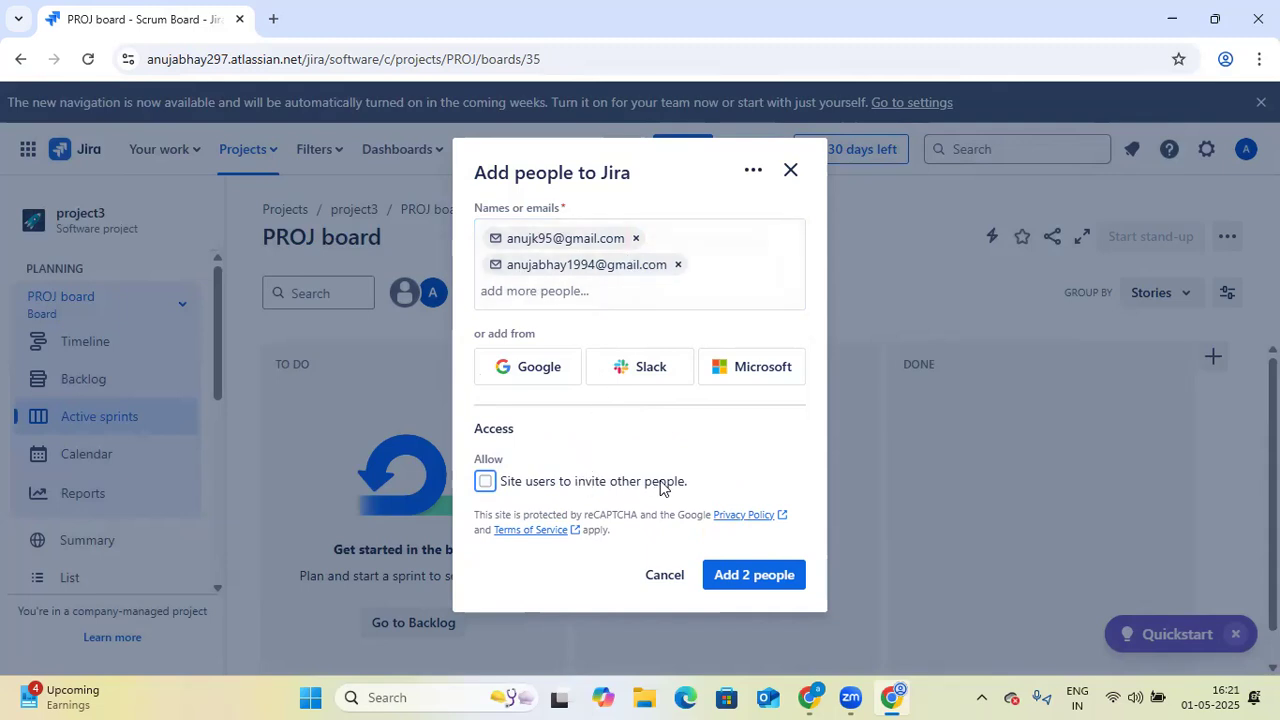
click(486, 483)
- Switch to the EmployeeWorkplace site in the other browser window and start a Jira invitation with a person's e-mail address
click(806, 697)
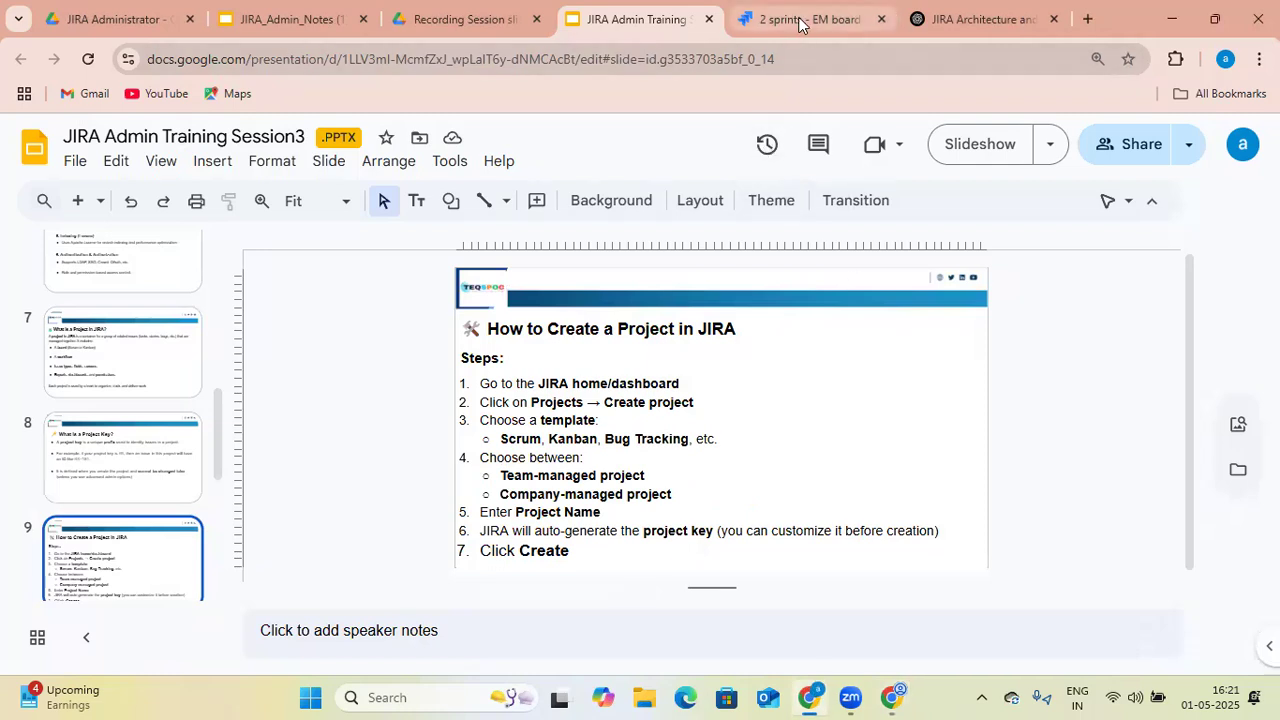
click(800, 22)
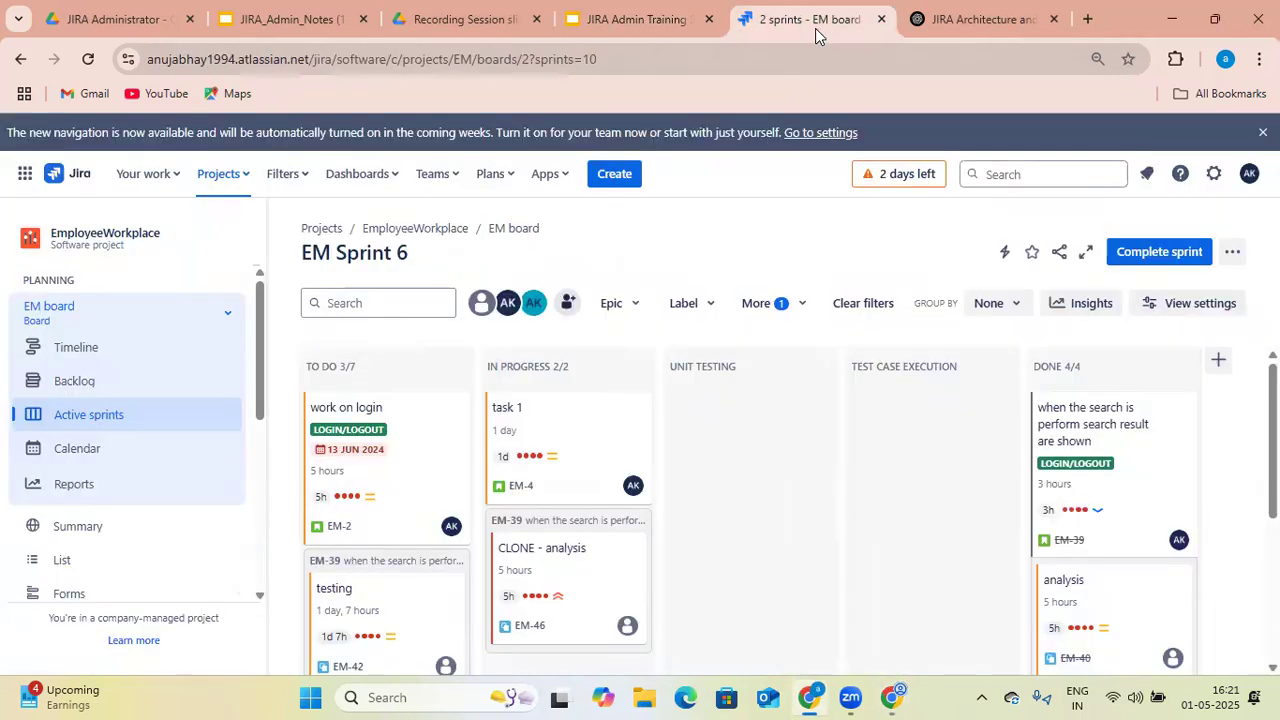
click(452, 190)
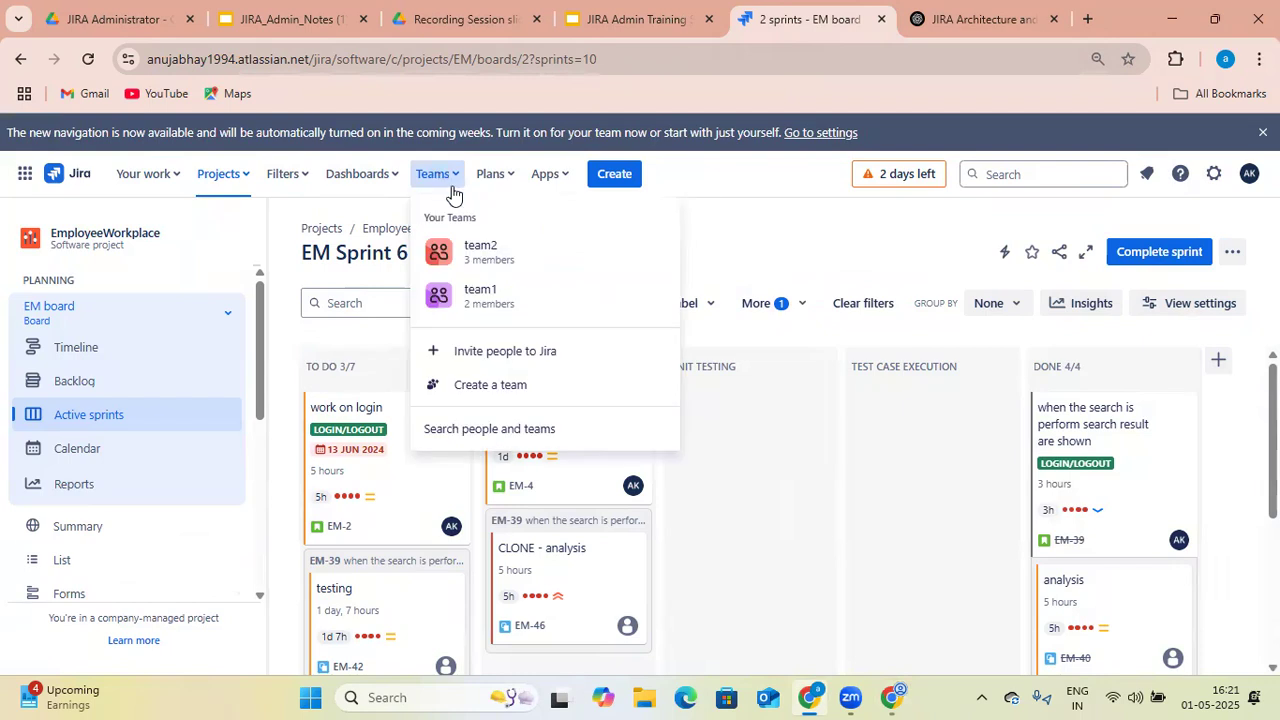
click(494, 356)
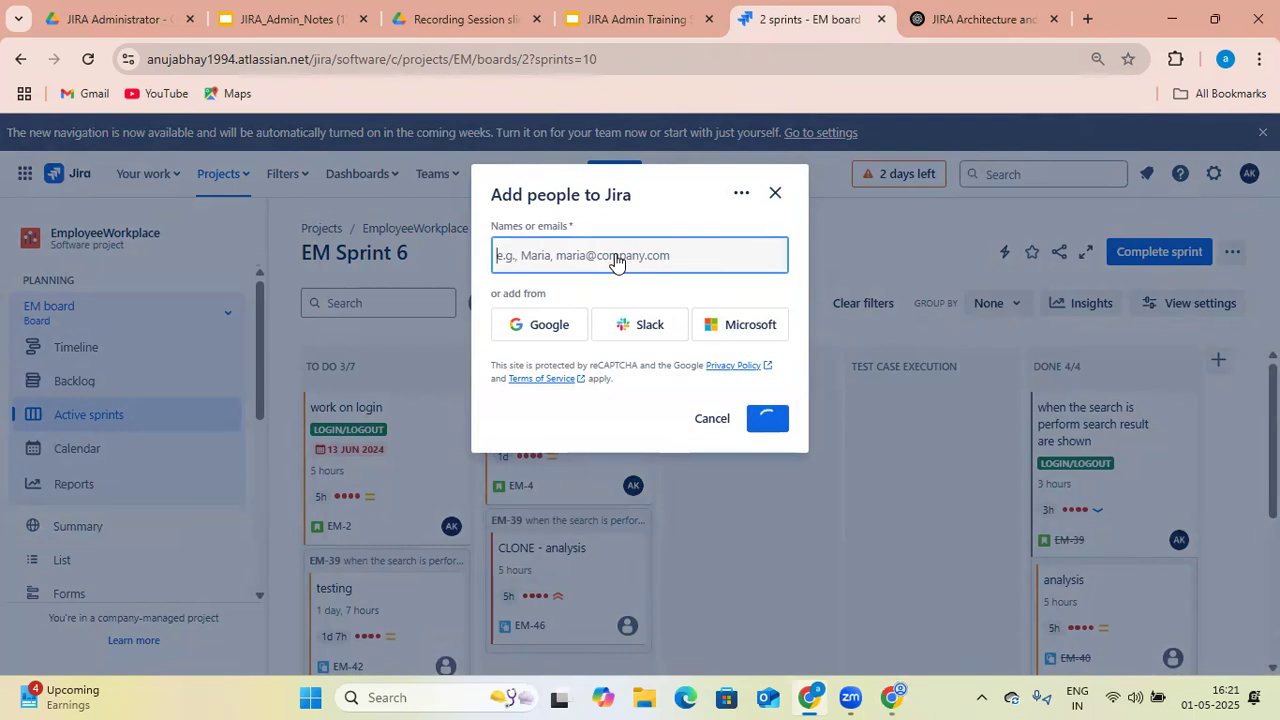
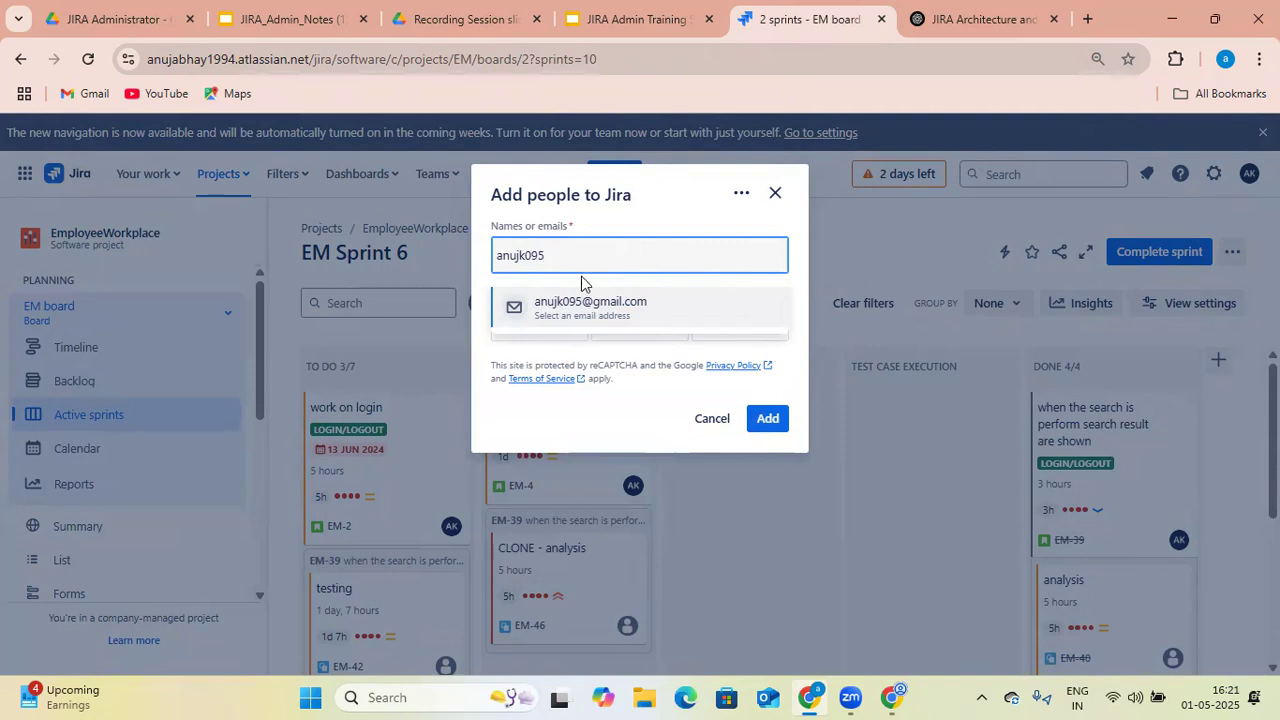
click(580, 306)
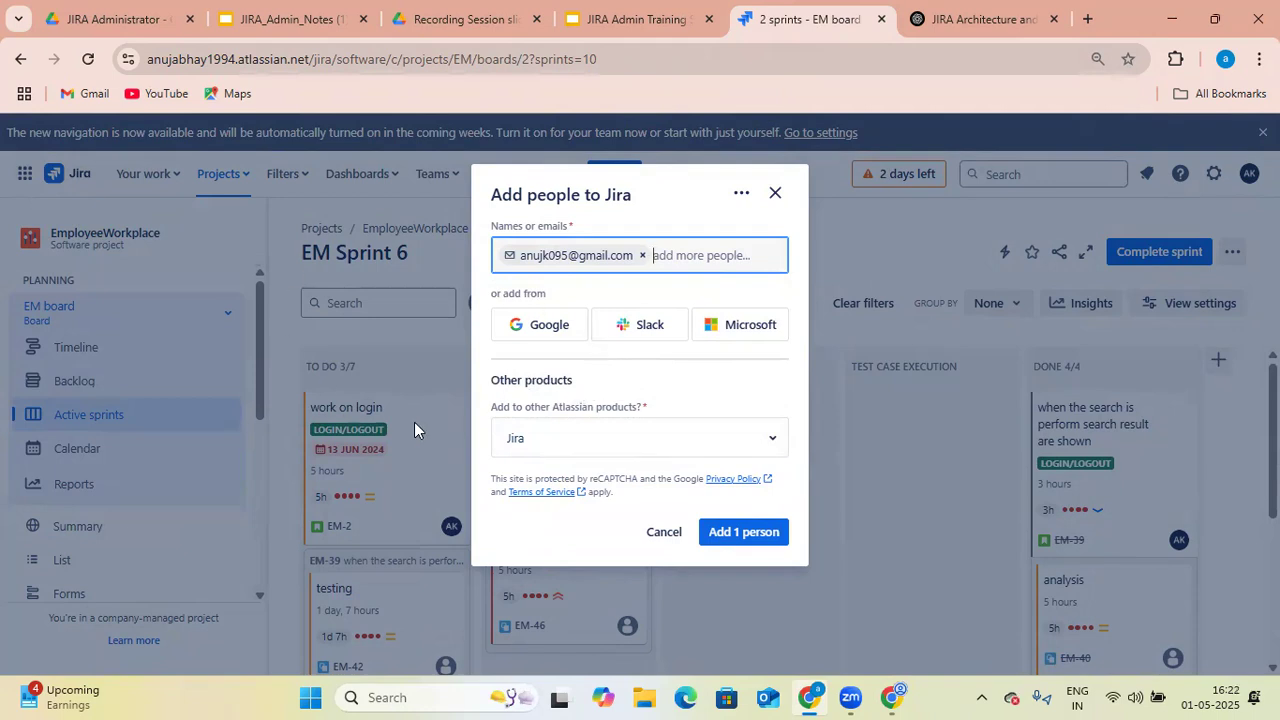
- Try out the Compass, Jira and Confluence access options for the invitee, clearing all three products
click(771, 443)
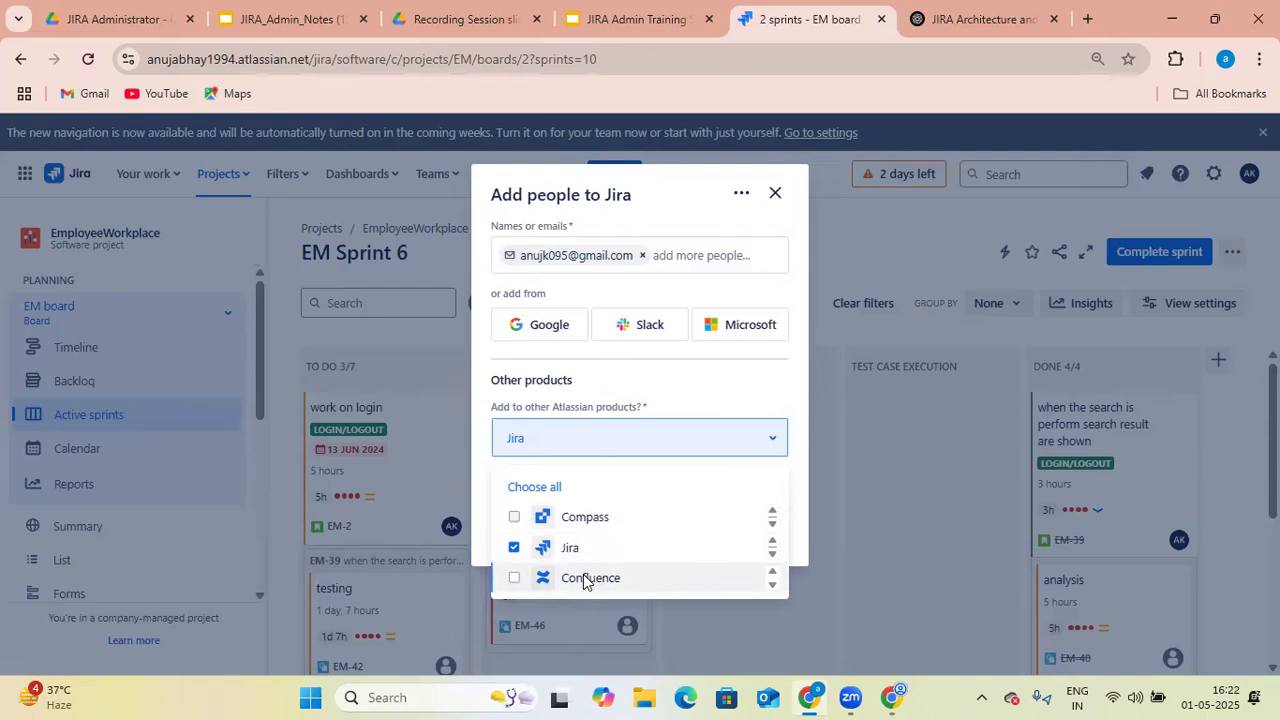
click(514, 578)
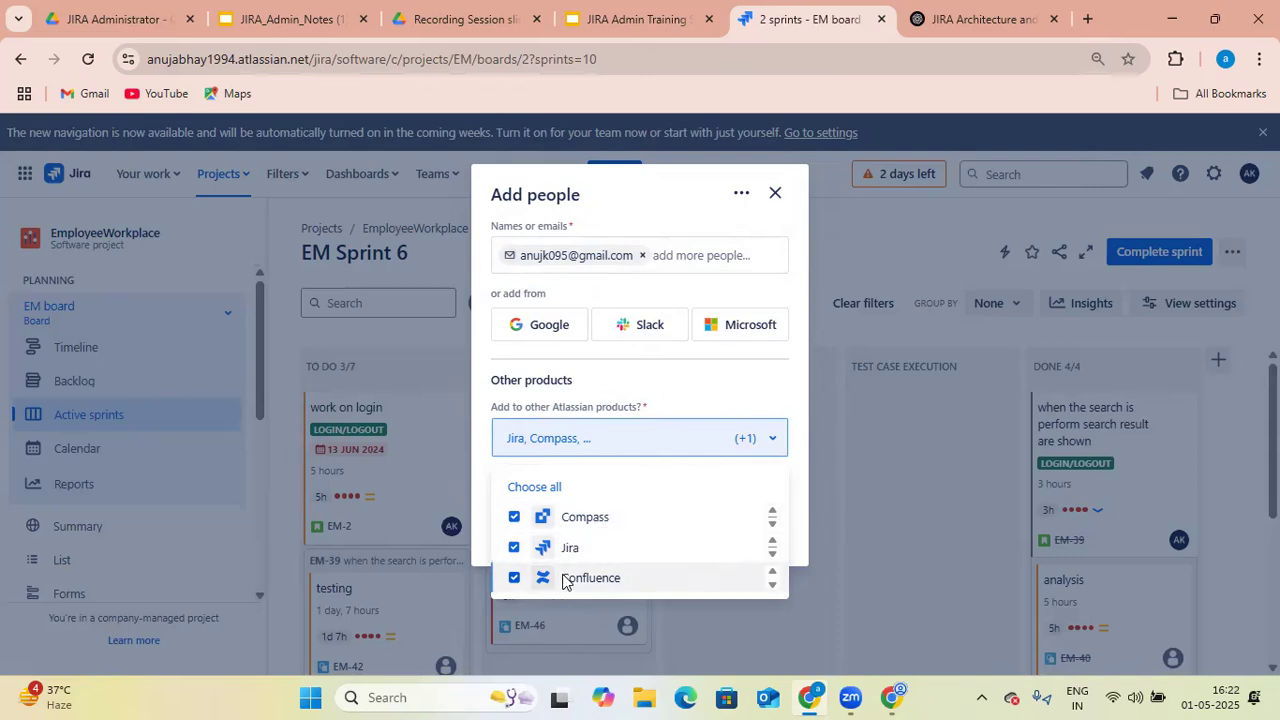
click(514, 517)
click(514, 547)
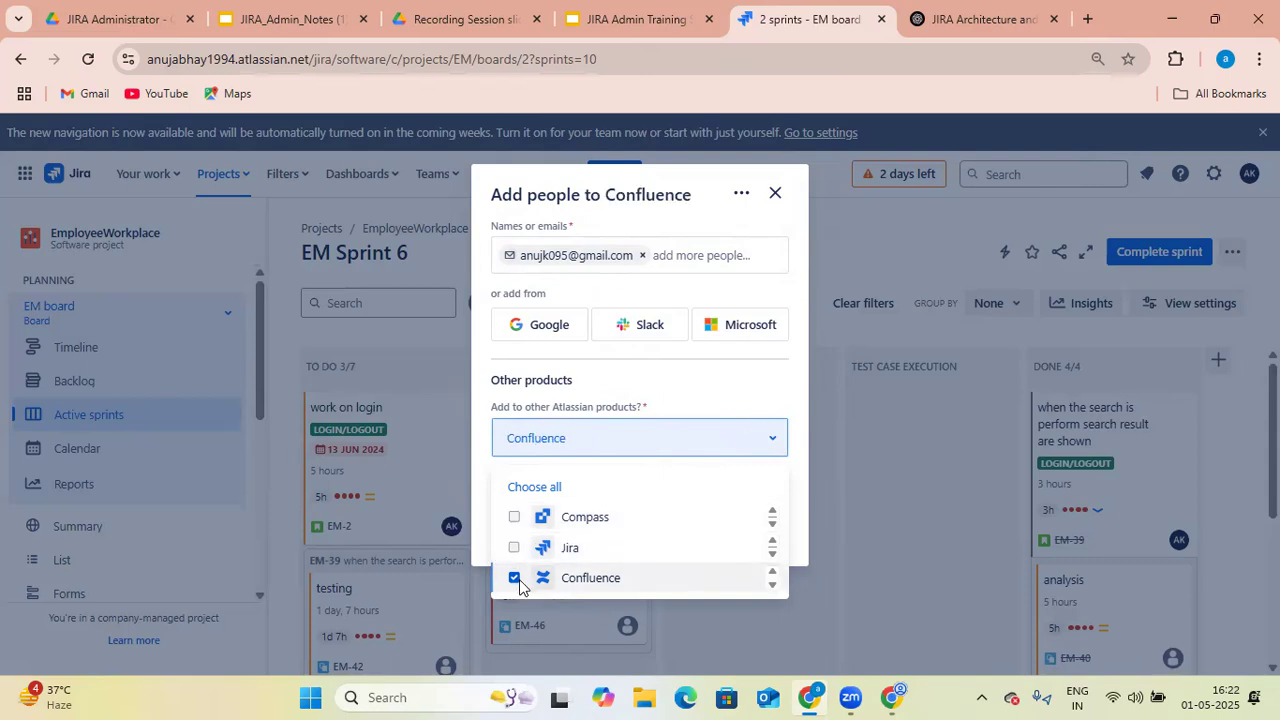
click(515, 578)
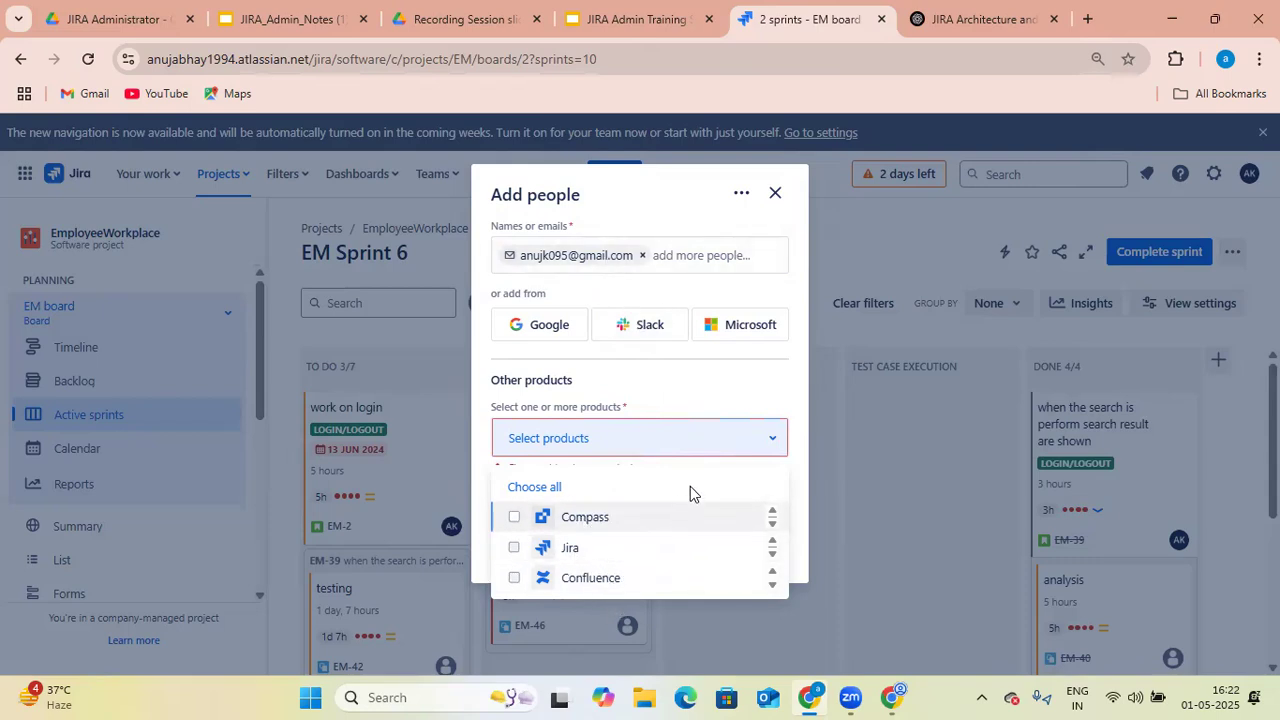
click(716, 396)
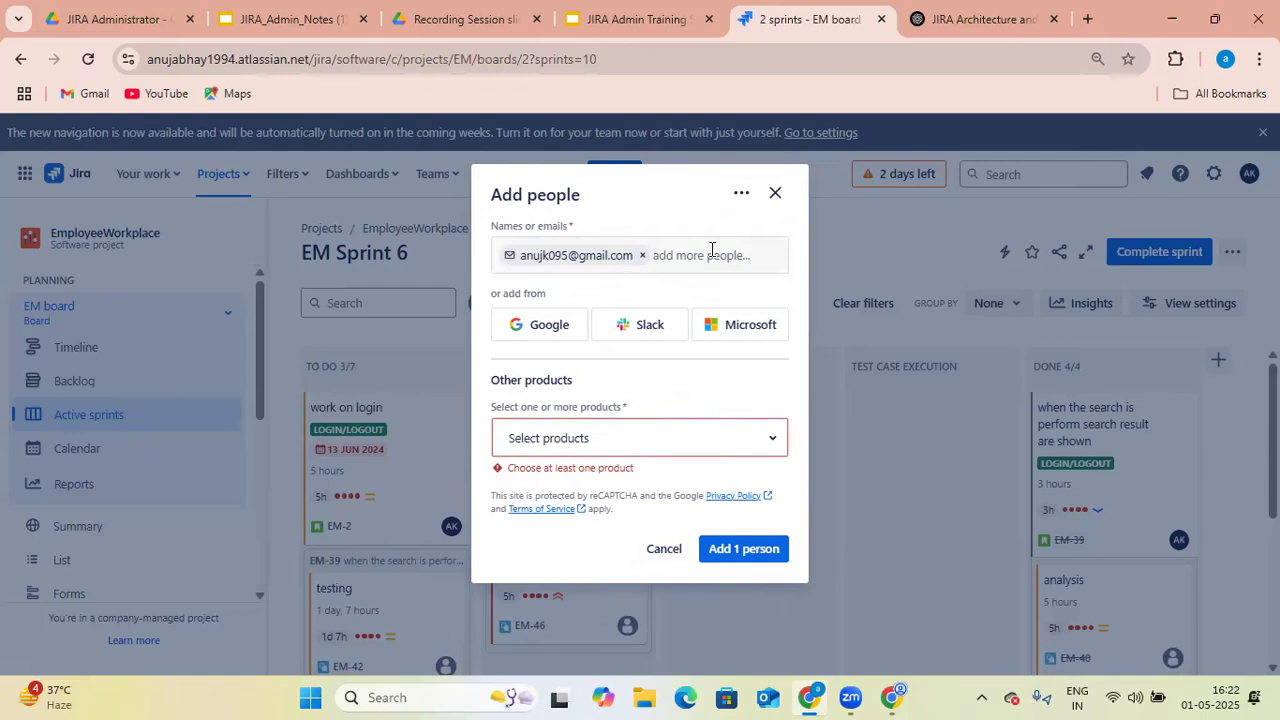
click(763, 447)
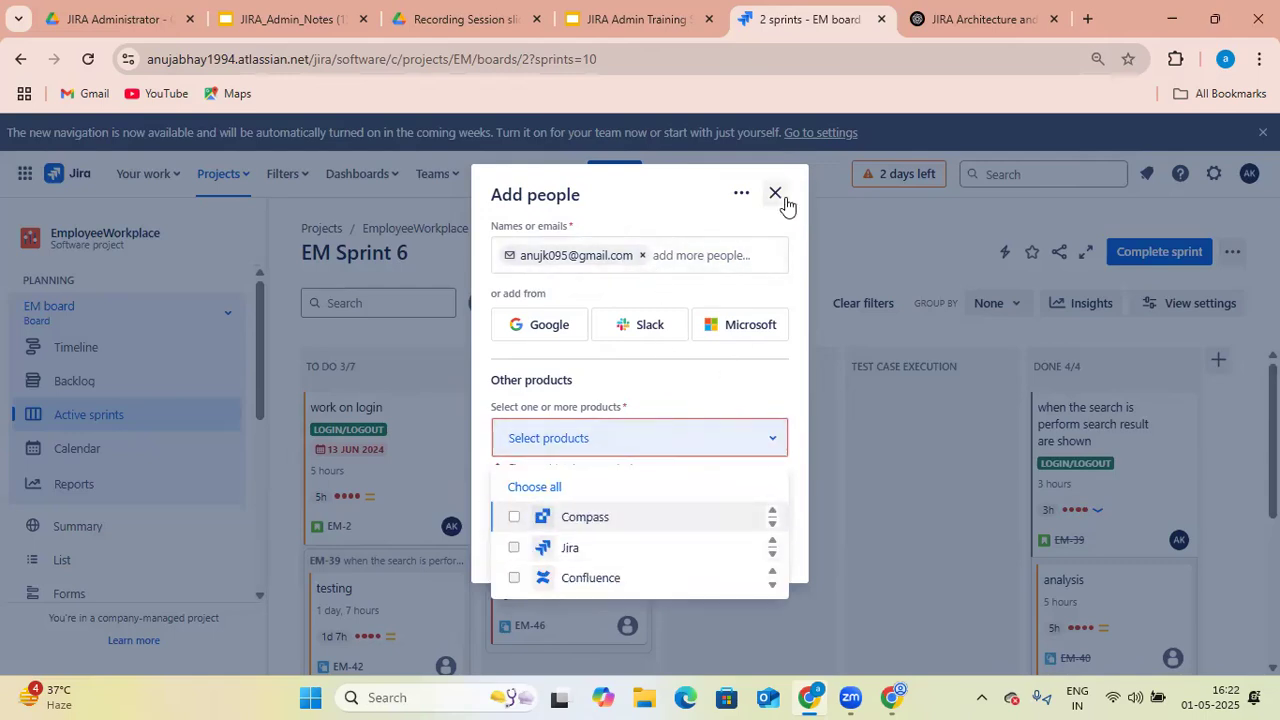
- Return to the project3 window, send the Jira invitation to the two people and dismiss the notifications
click(1172, 20)
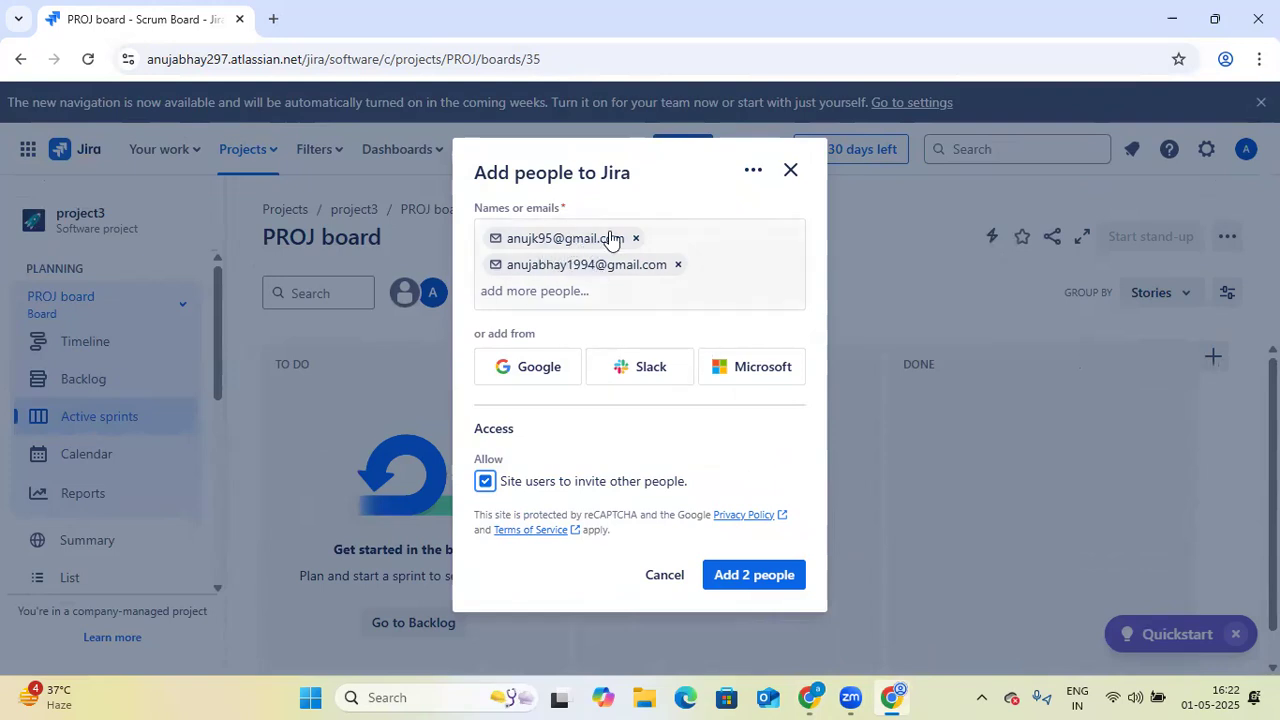
click(757, 580)
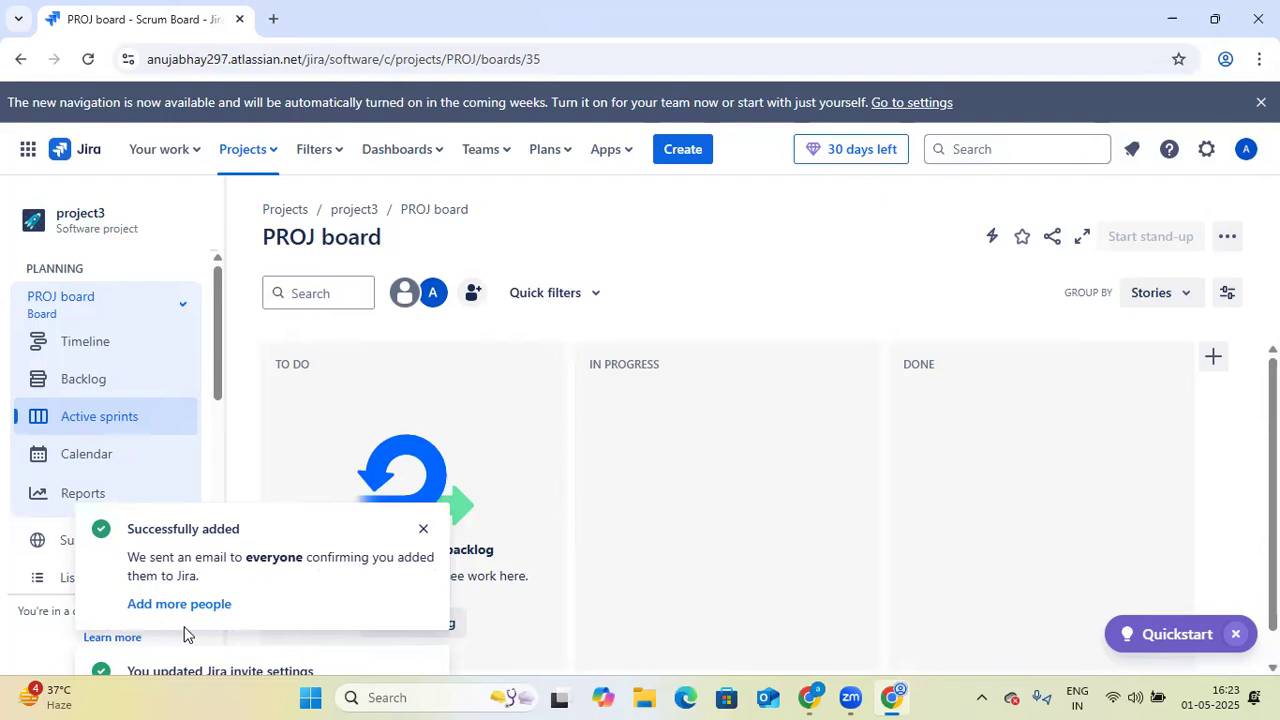
click(423, 535)
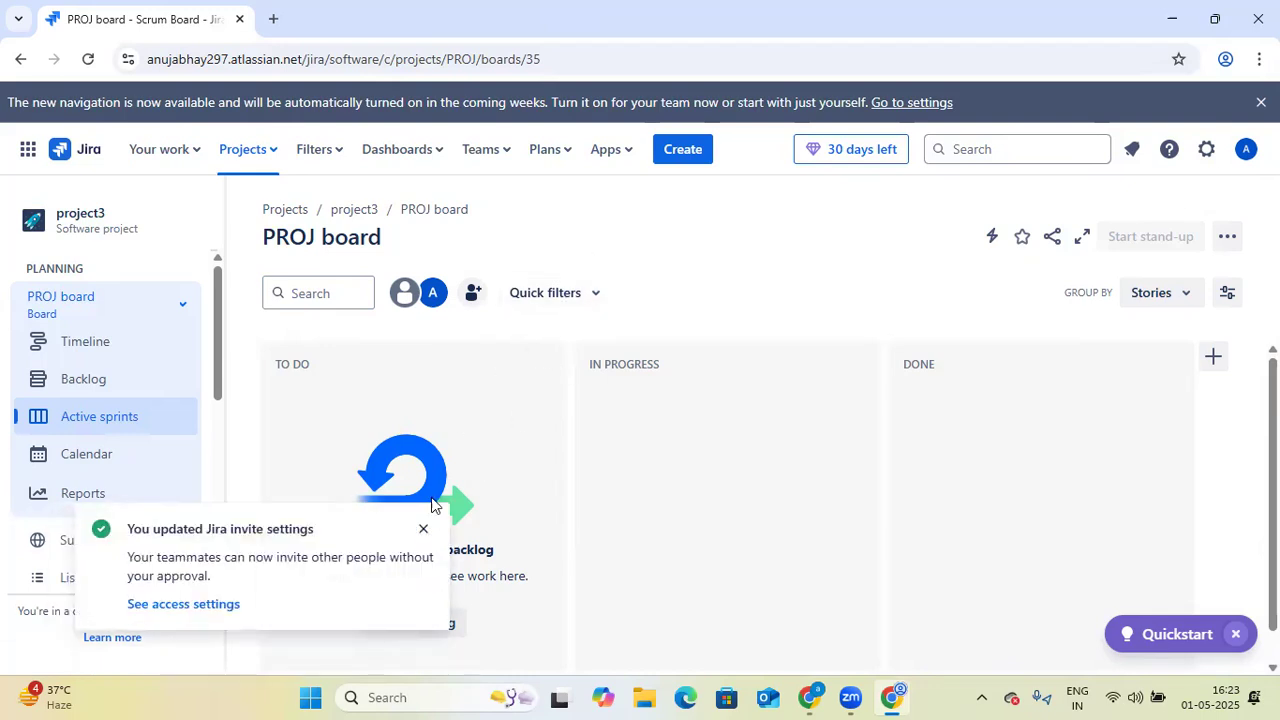
click(423, 530)
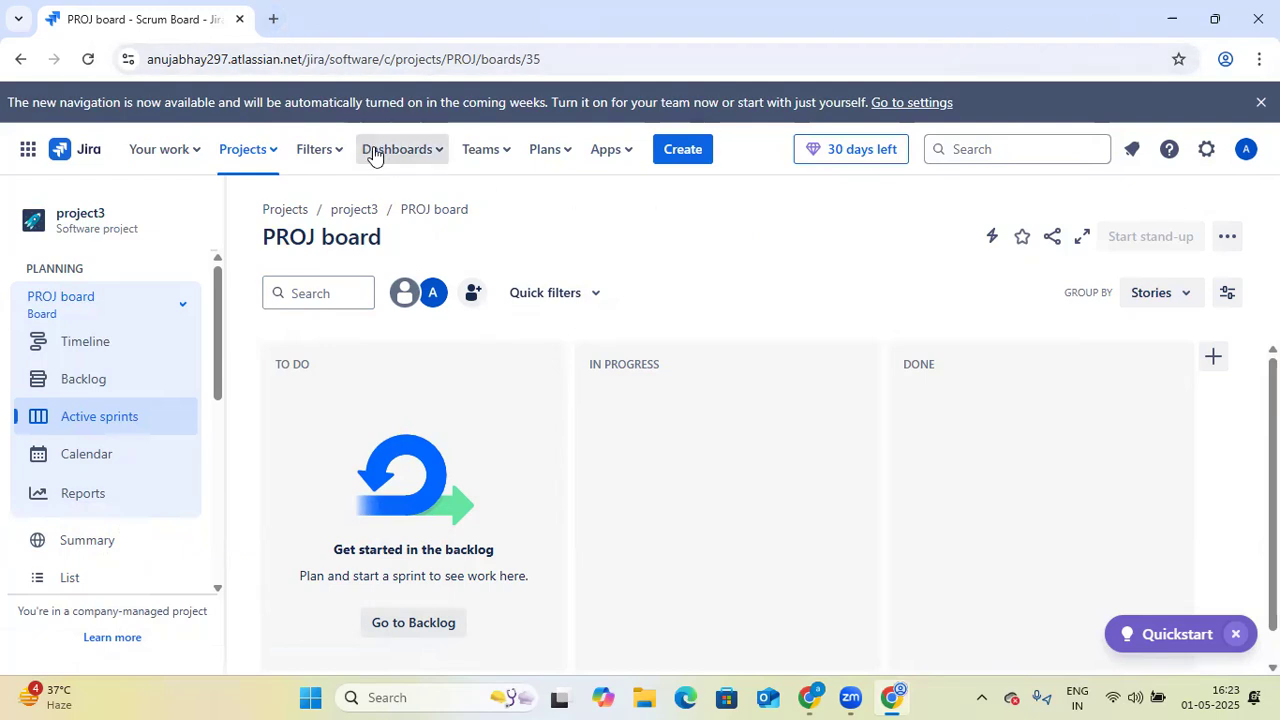
- Open the Gmail inbox in a new tab of the other browser window and open Atlassian's Jira invitation e-mail
click(1152, 20)
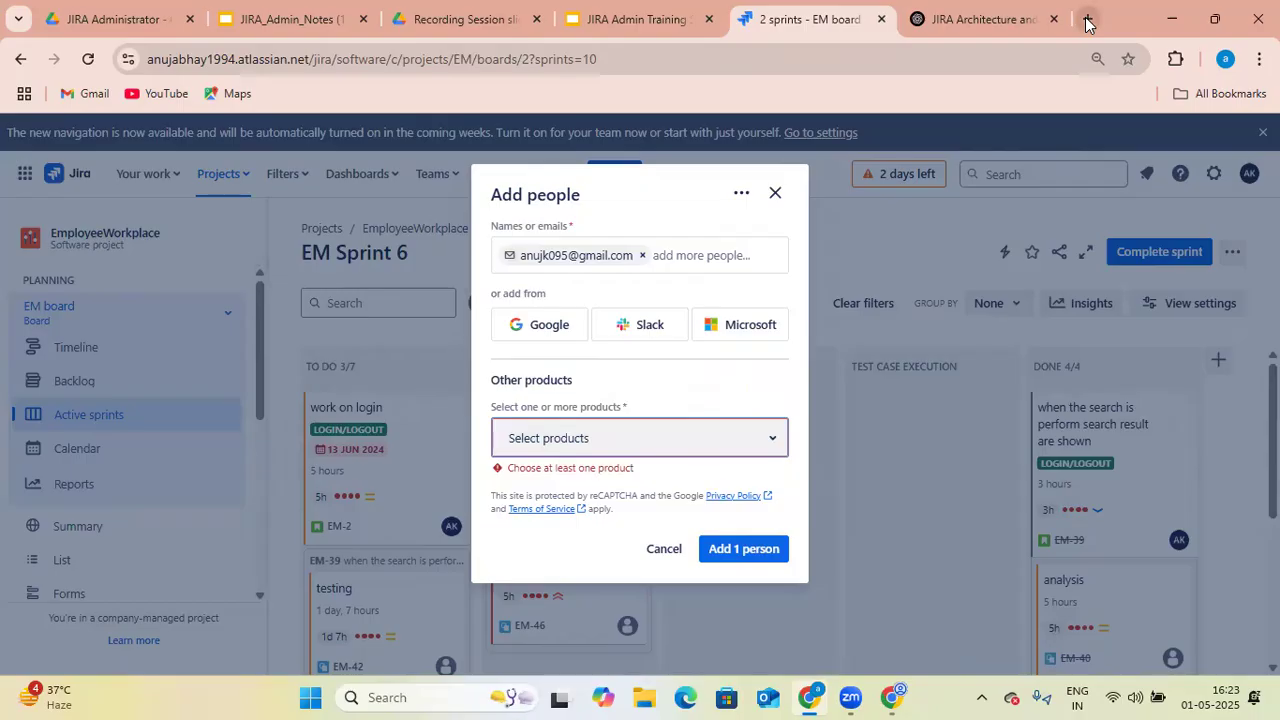
click(1087, 20)
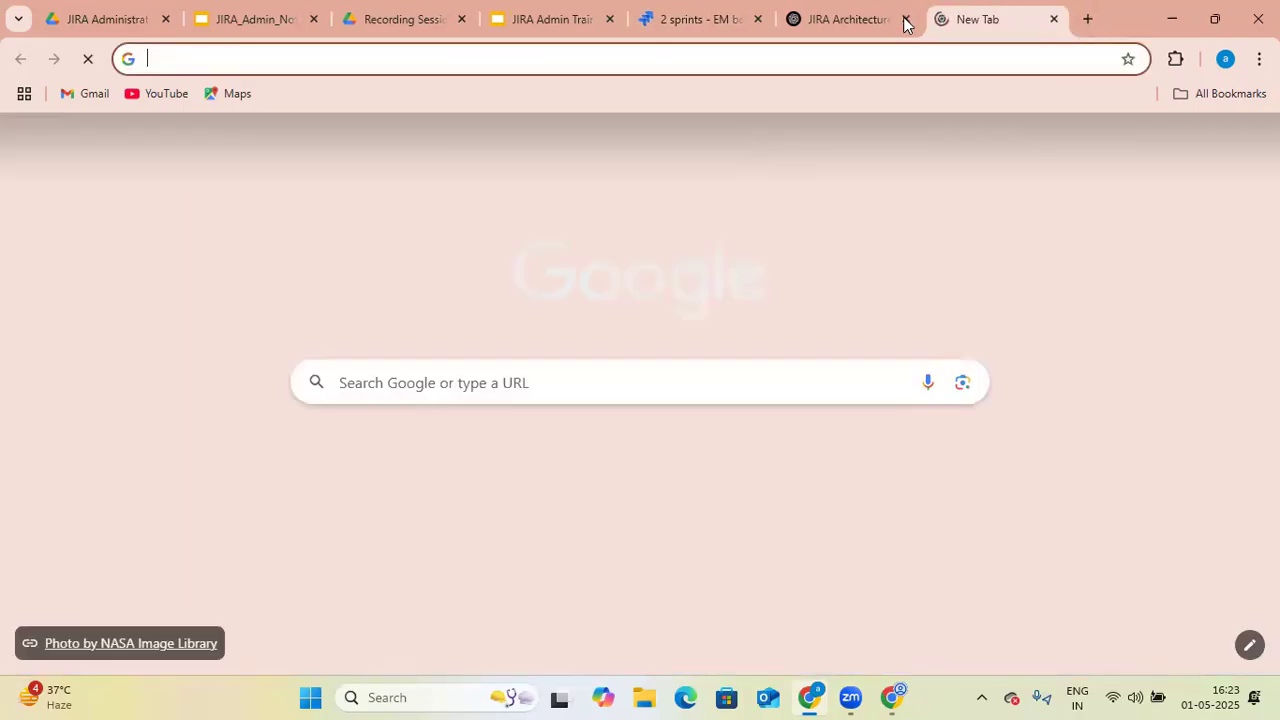
click(905, 19)
click(1052, 143)
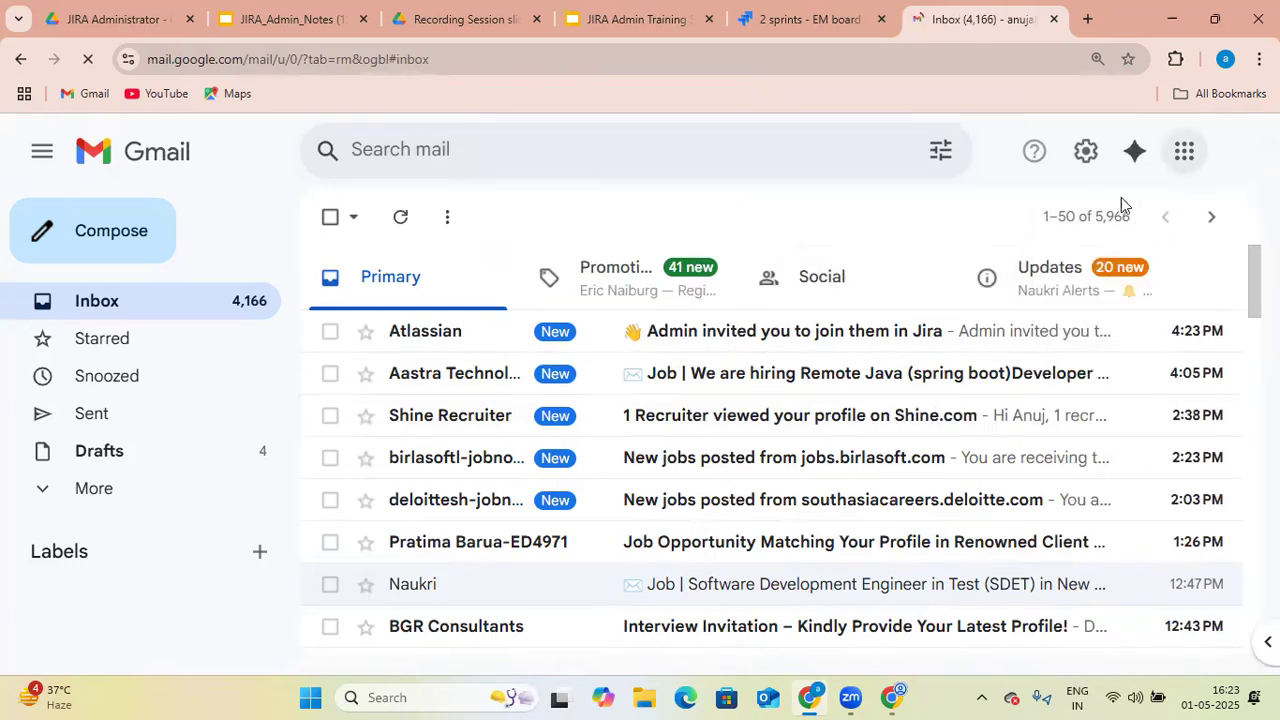
click(722, 341)
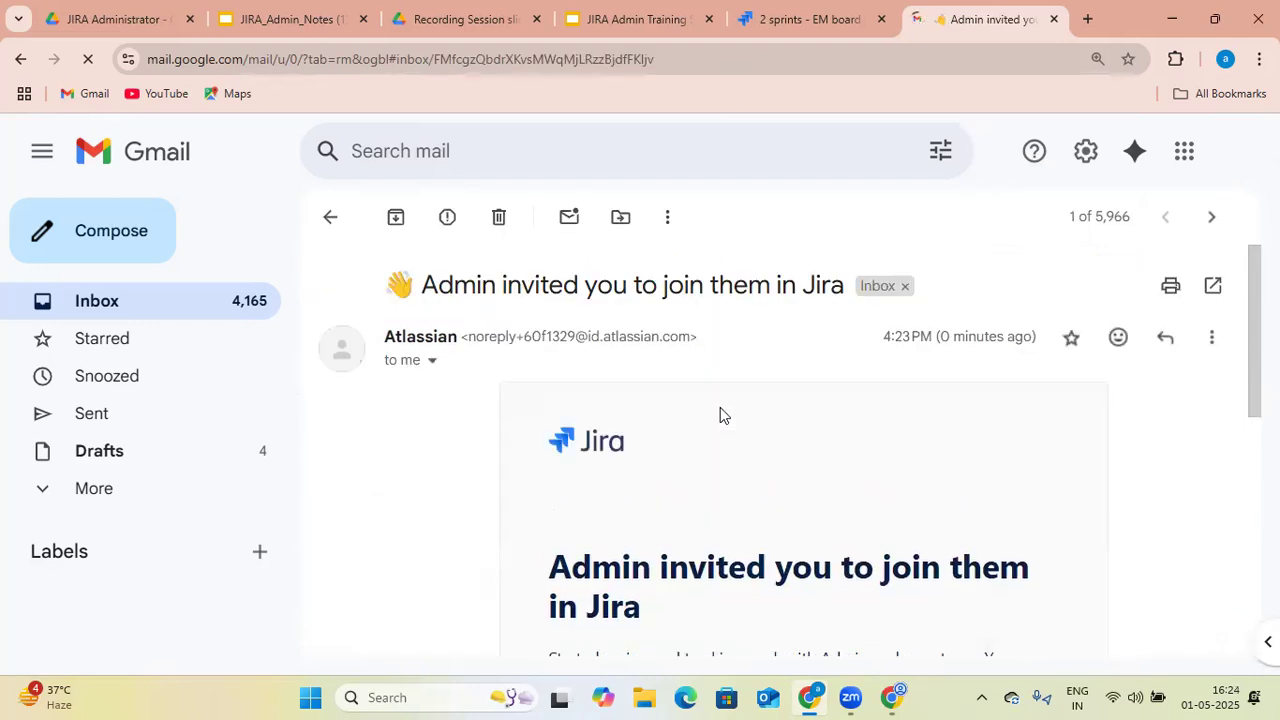
- Accept the invitation to join Jira from the e-mail
scroll(699, 435, down, 2)
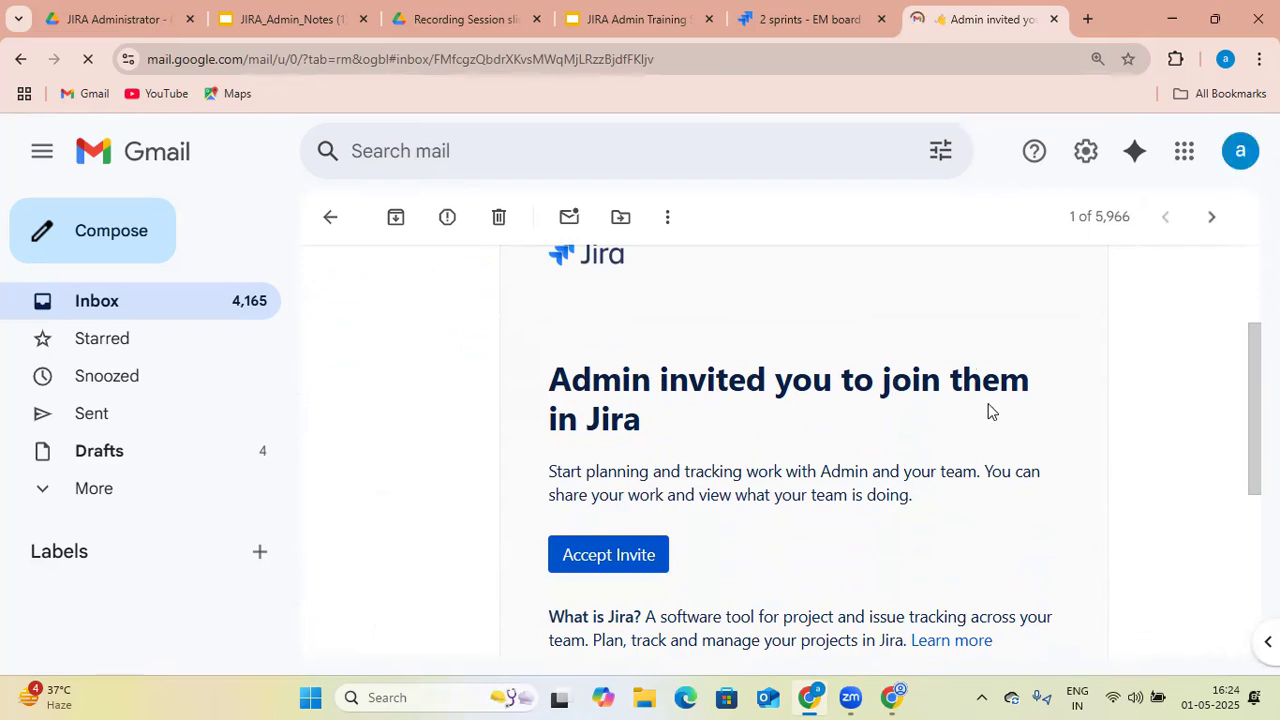
scroll(640, 460, down, 2)
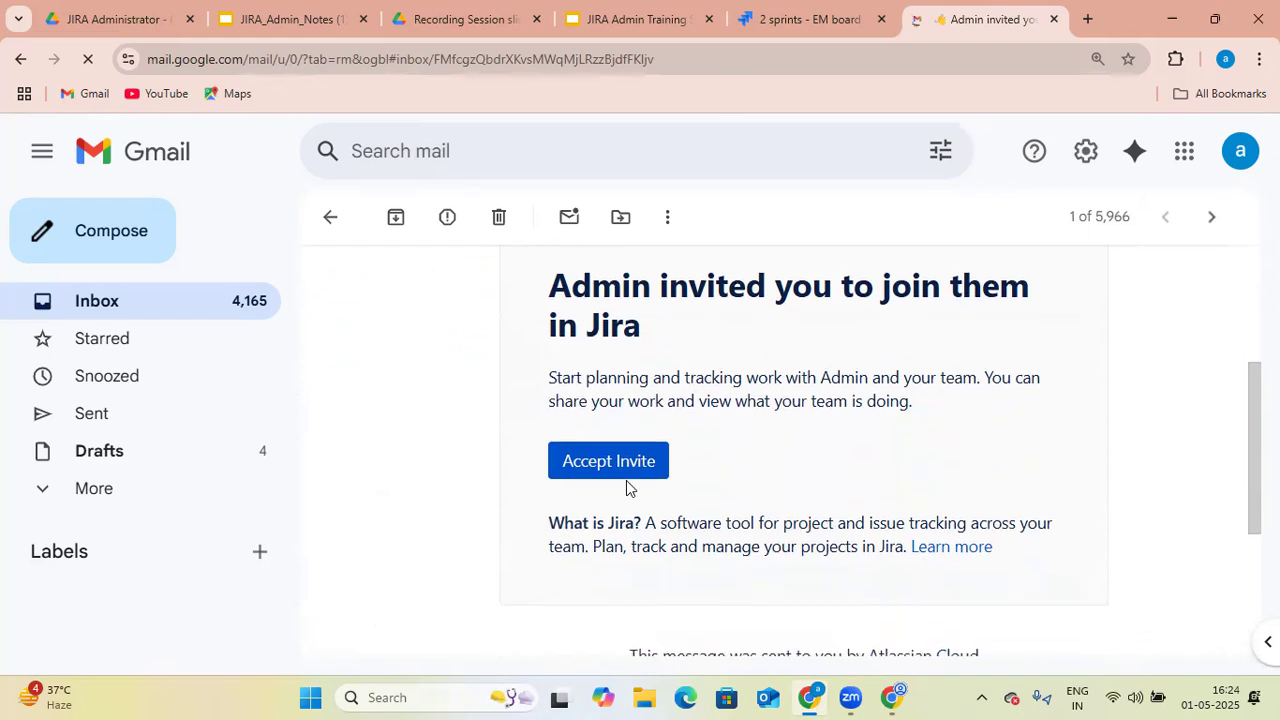
click(631, 465)
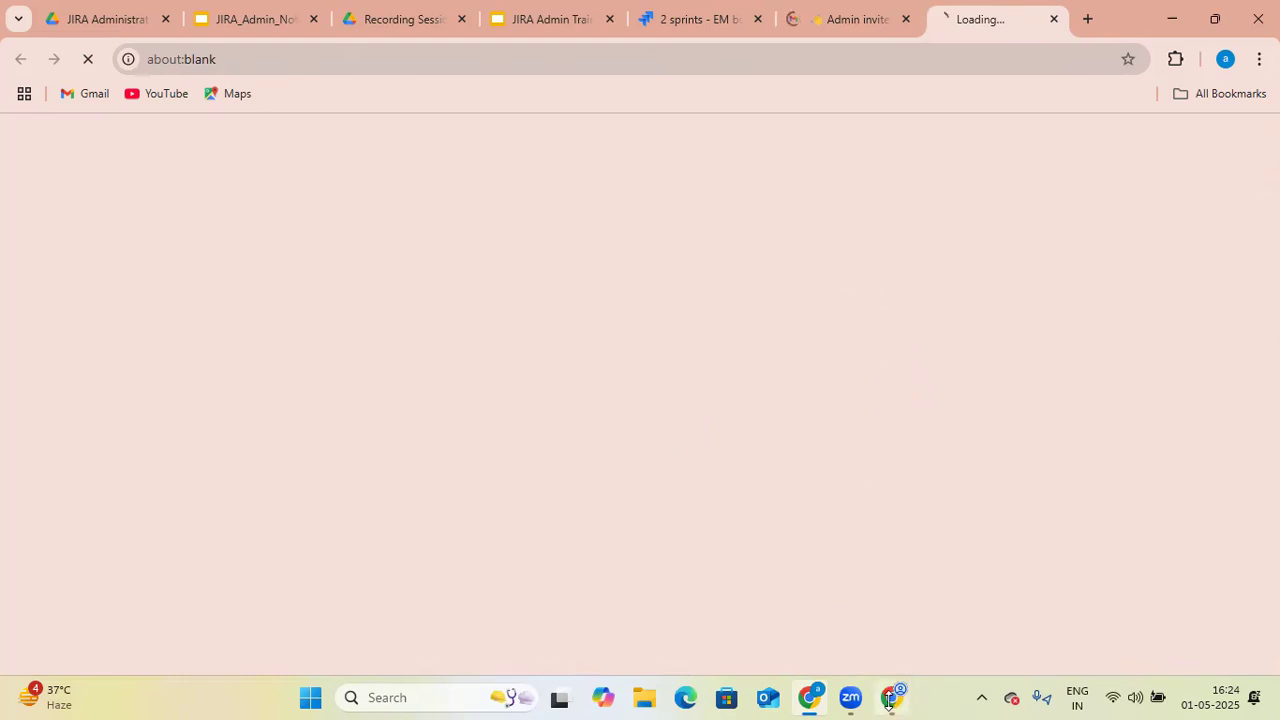
- Check the invited account's loading Jira page and return to the window with the project3 board
mouse_move(887, 700)
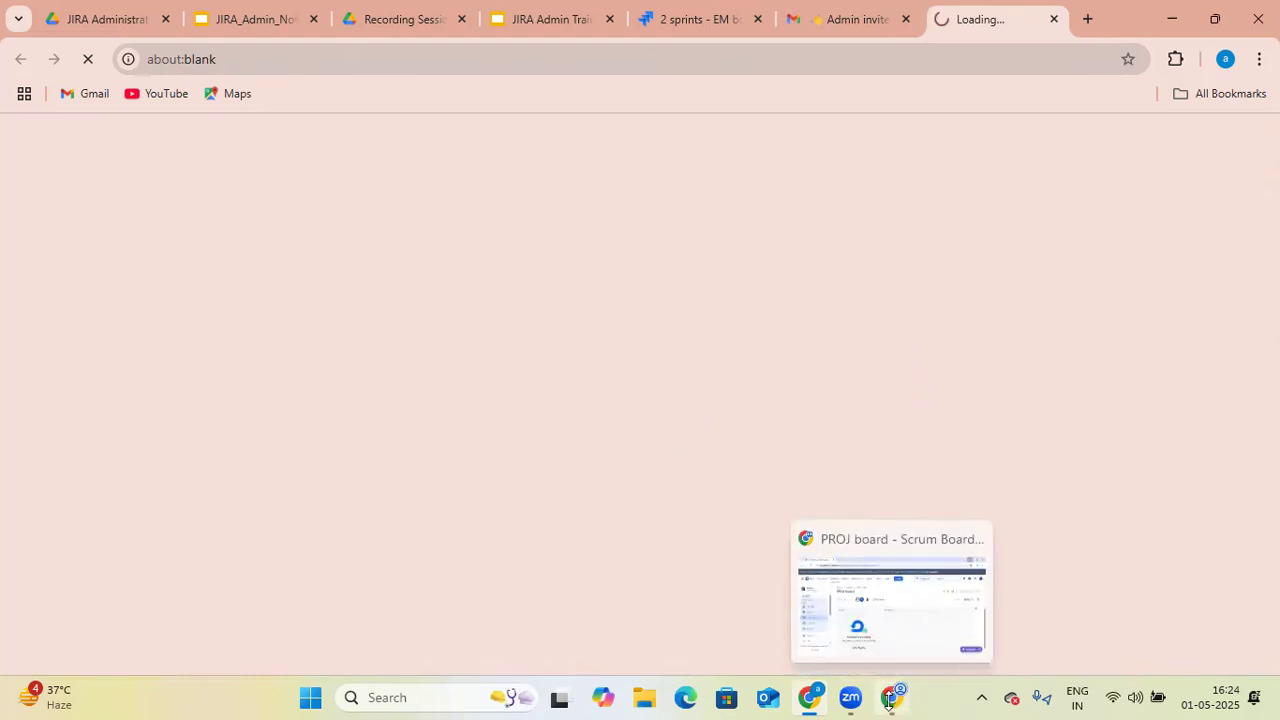
click(891, 614)
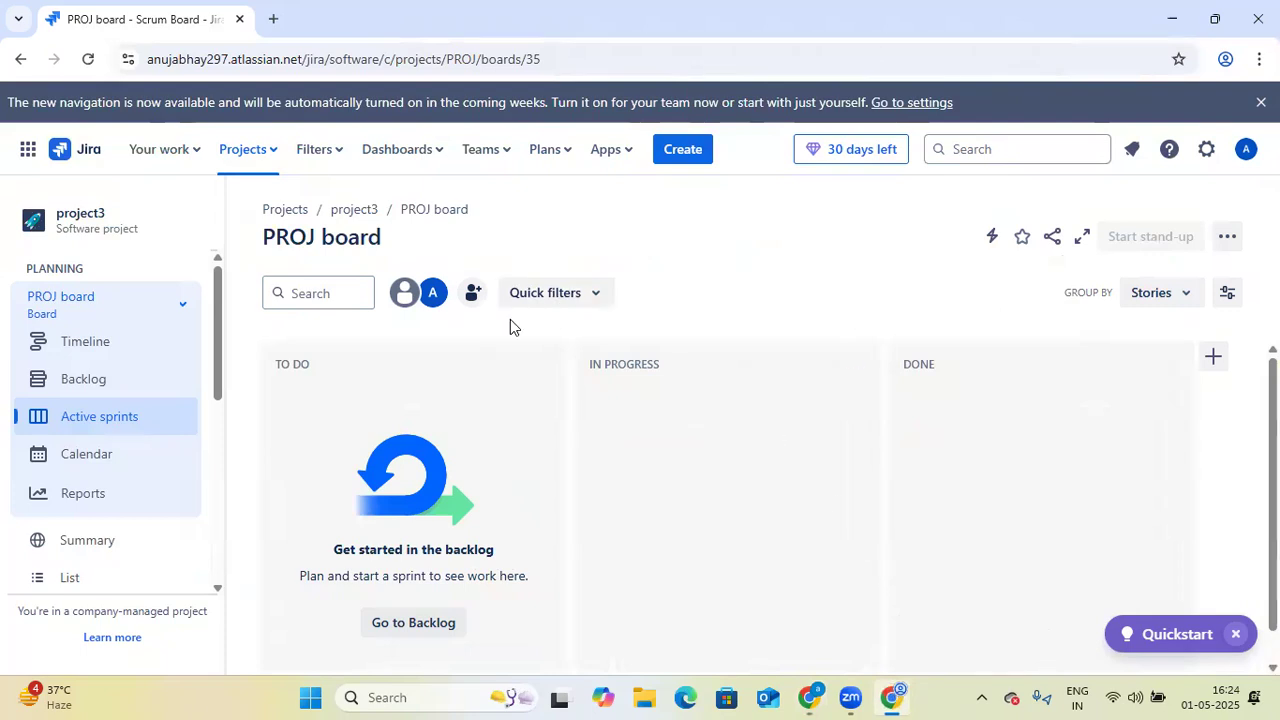
click(812, 697)
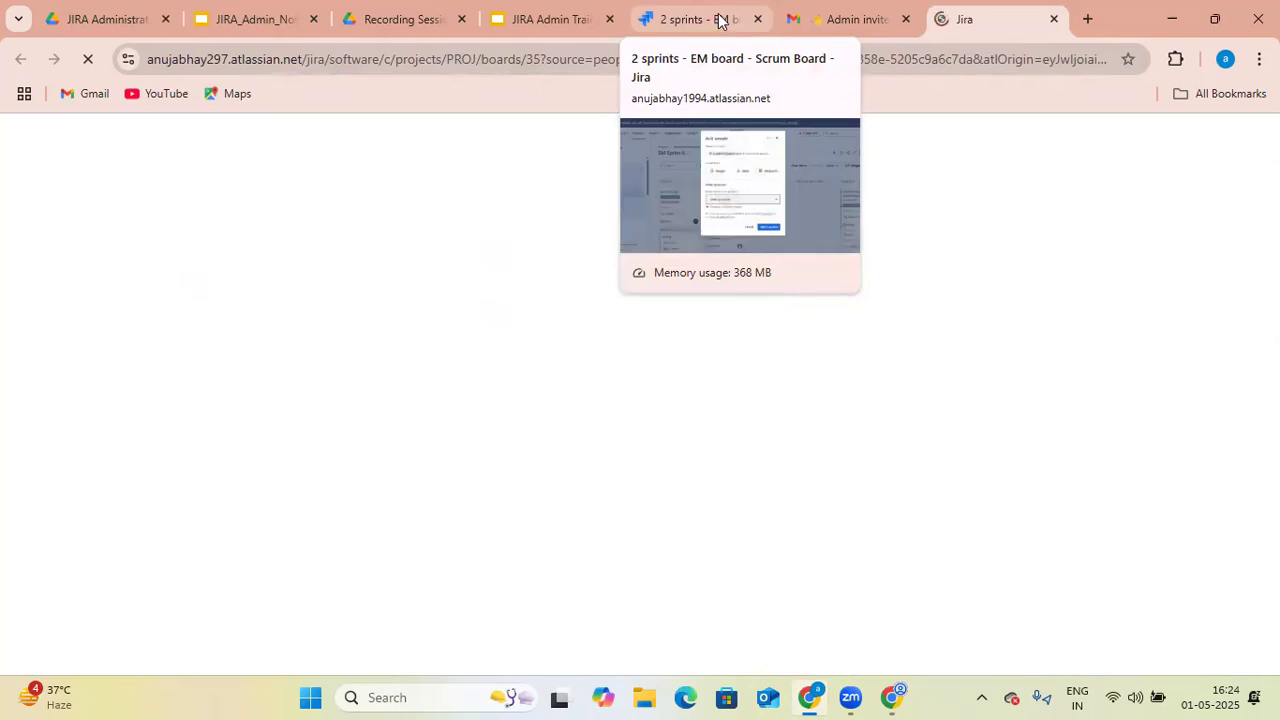
mouse_move(900, 697)
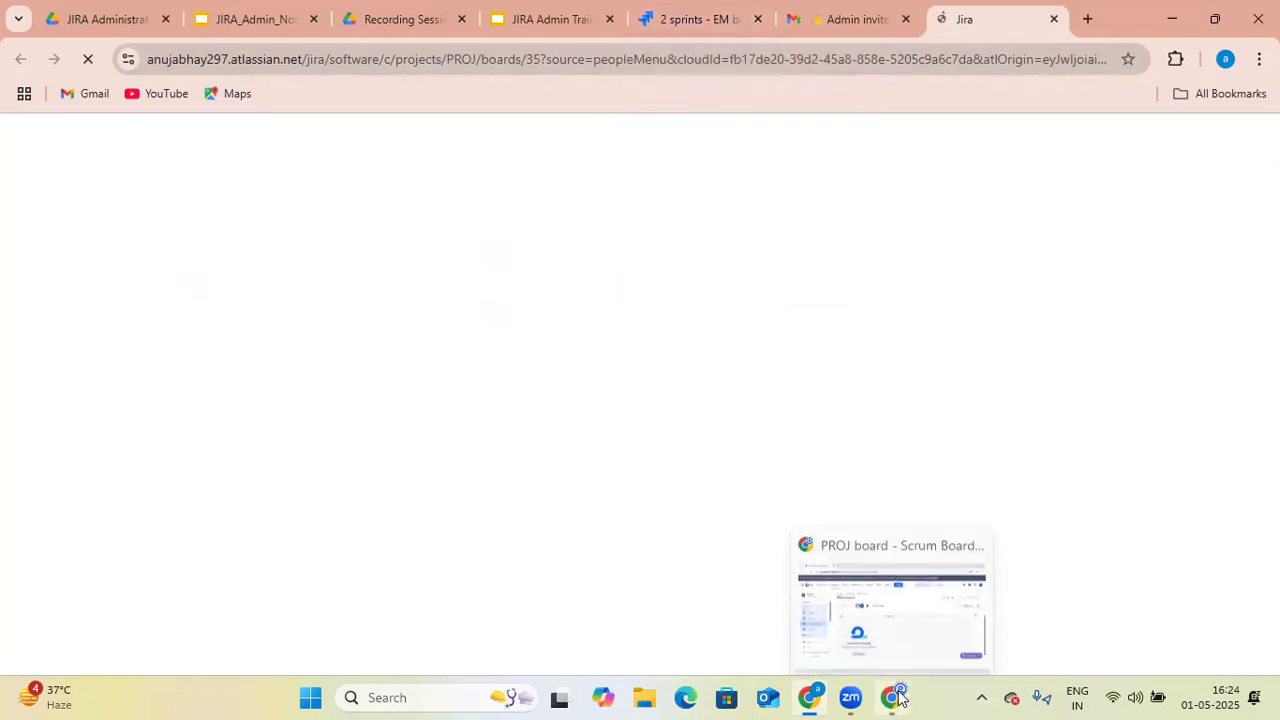
click(922, 615)
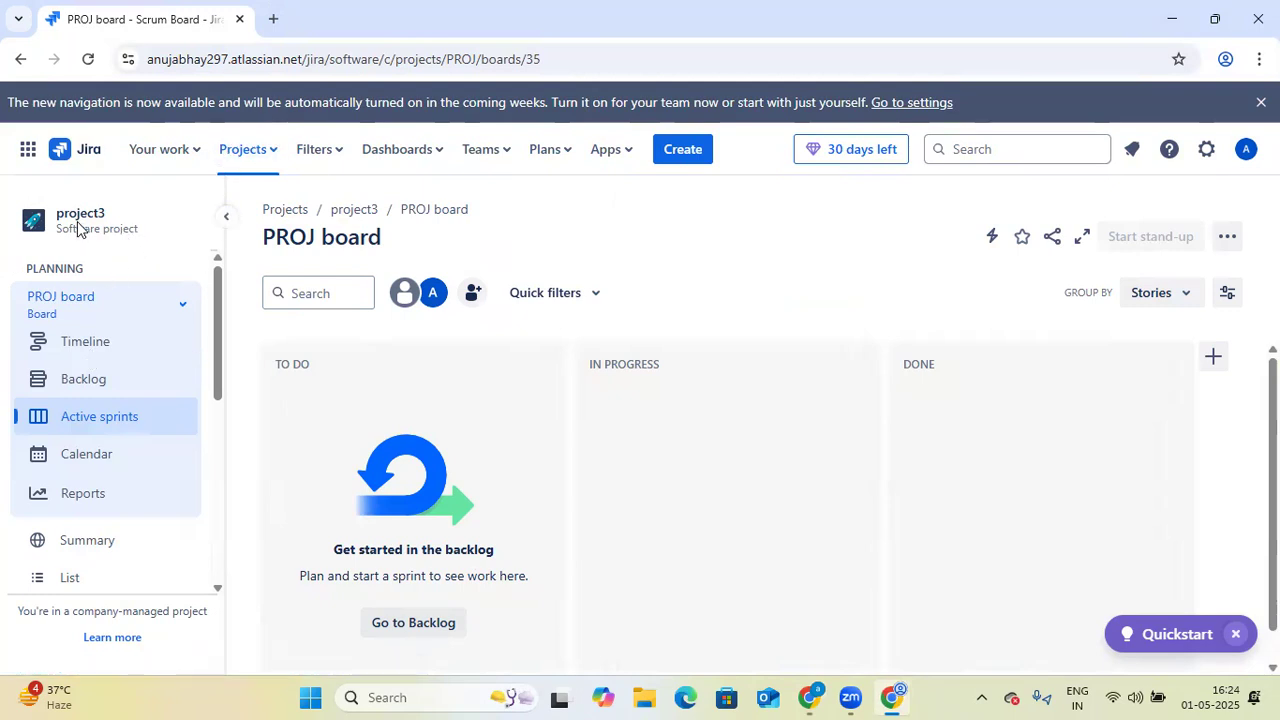
- Open the project3 backlog and look over its sprint and backlog sections
click(90, 379)
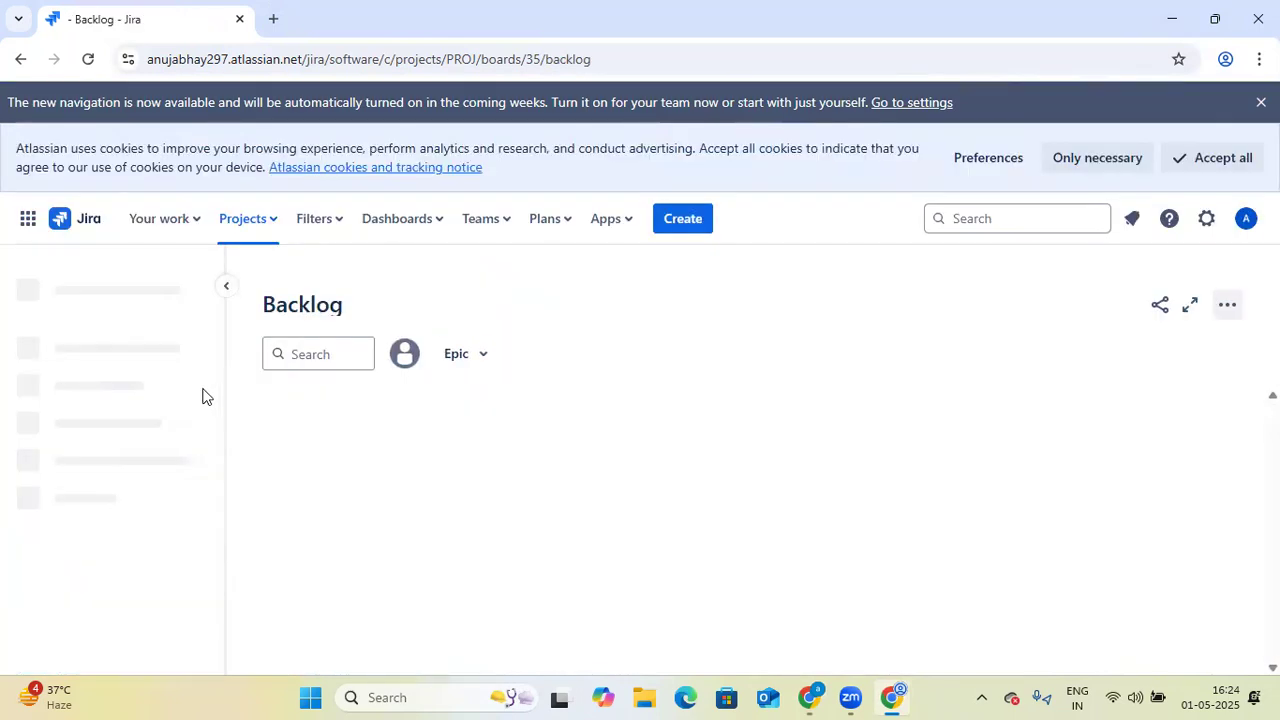
click(20, 60)
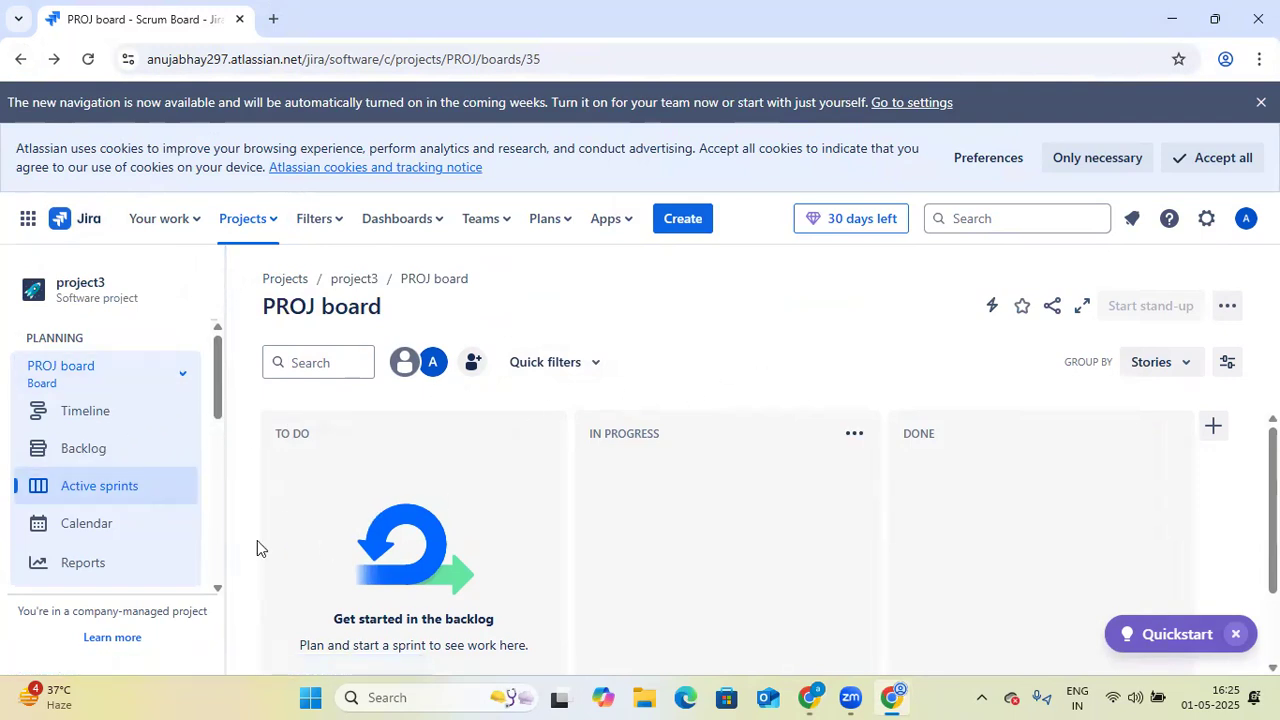
click(100, 458)
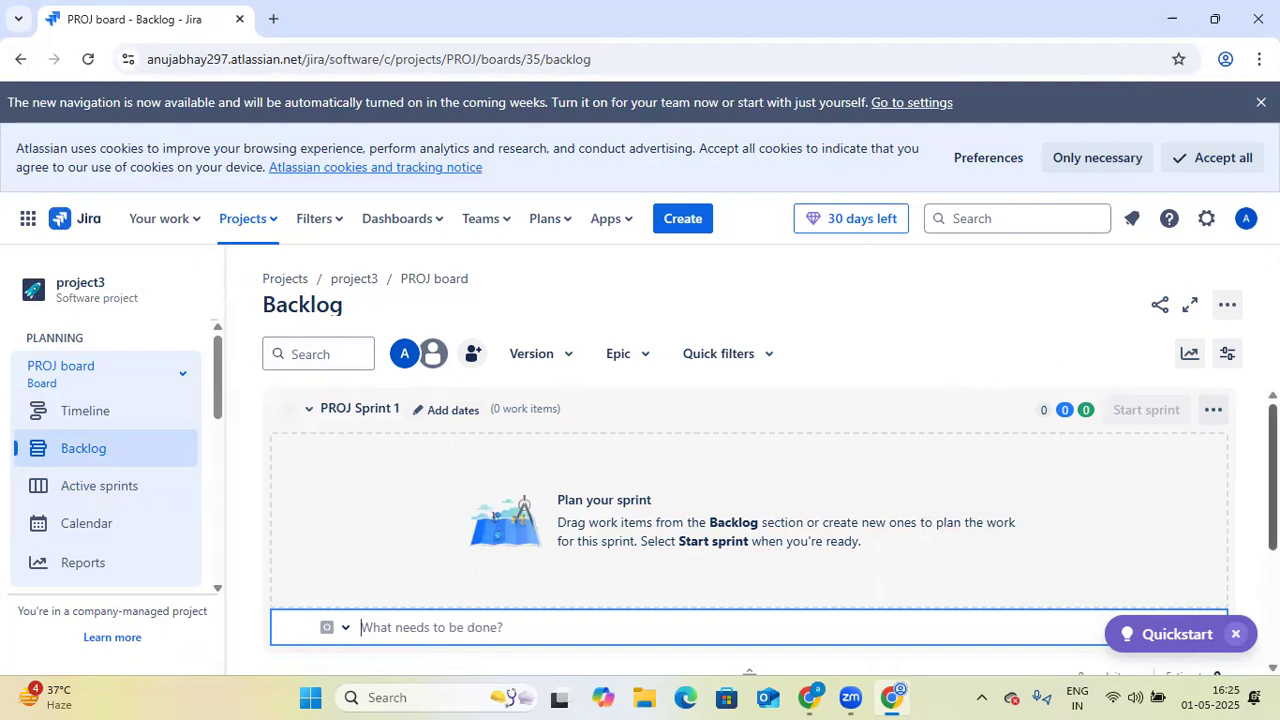
scroll(600, 520, down, 2)
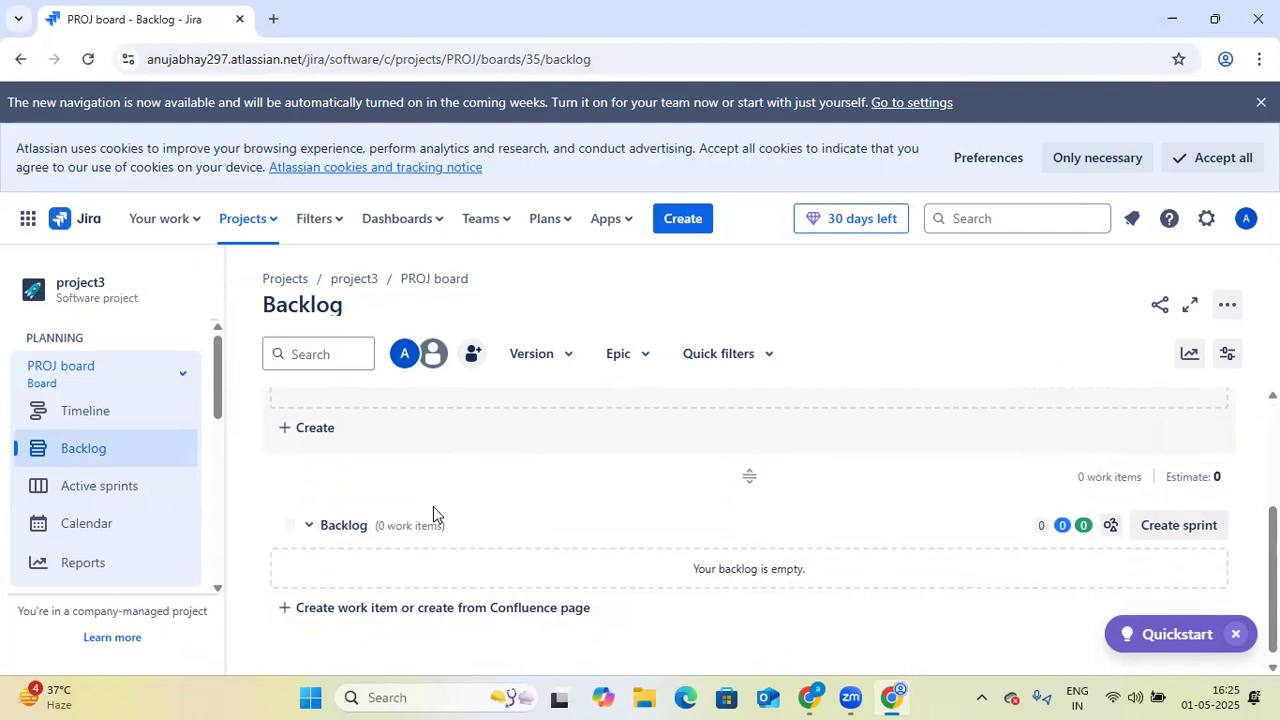
scroll(540, 505, up, 2)
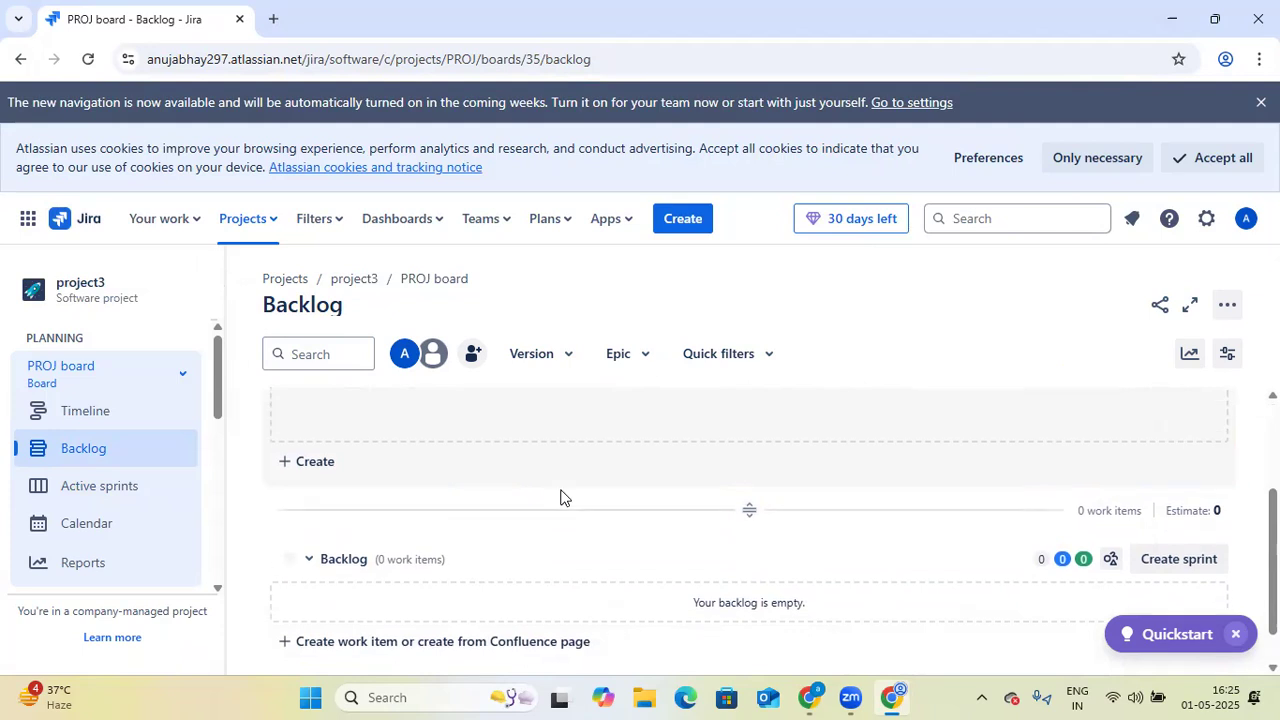
- Show the epic panel in the backlog and start creating an epic
click(645, 358)
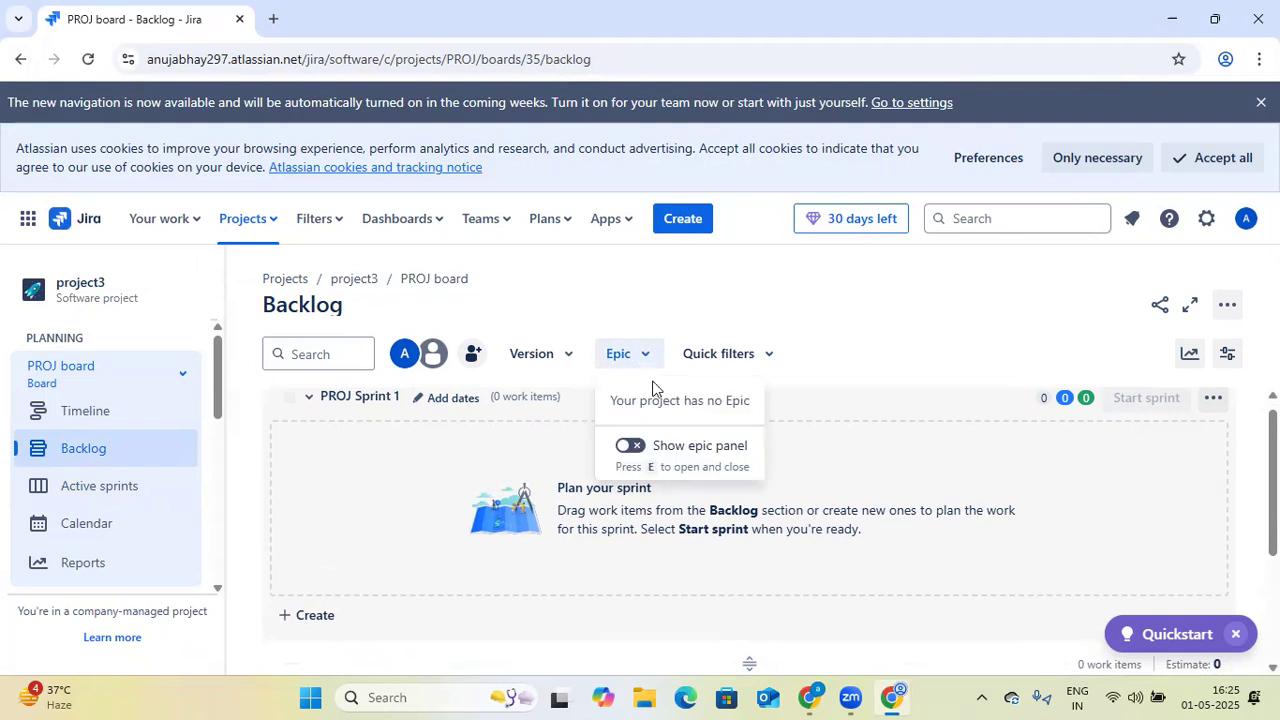
click(633, 446)
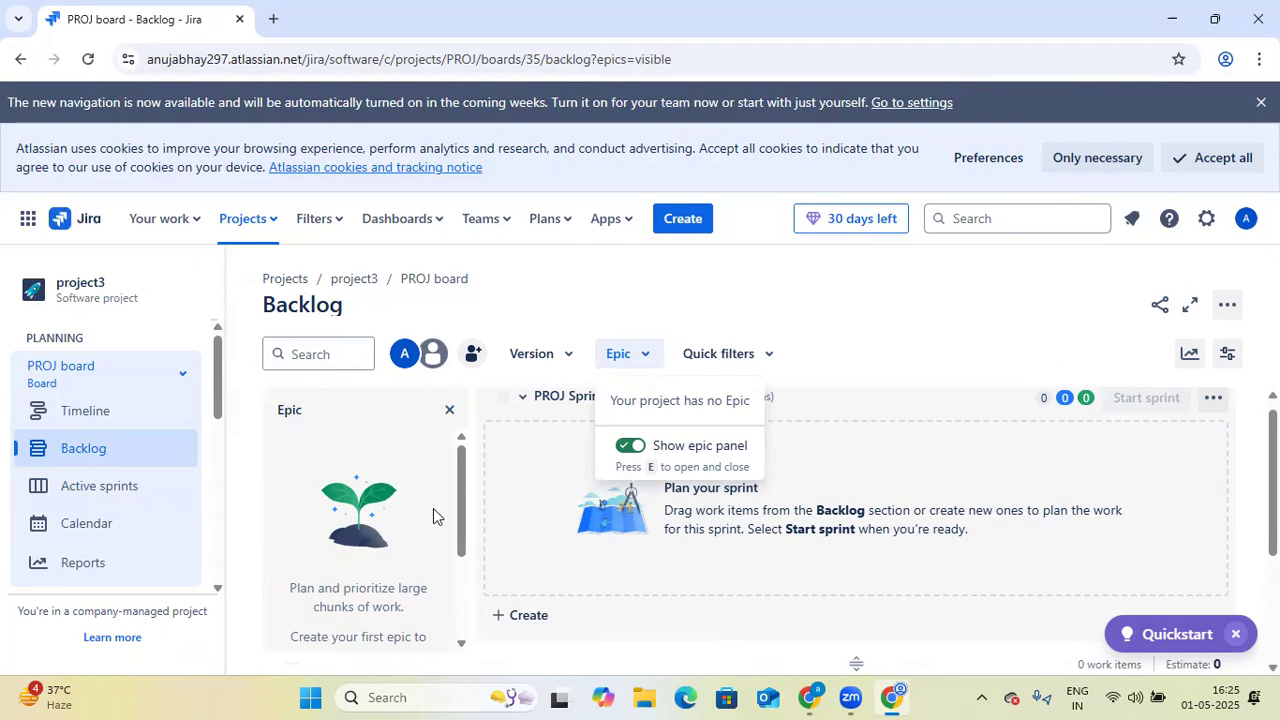
drag(461, 476, 456, 568)
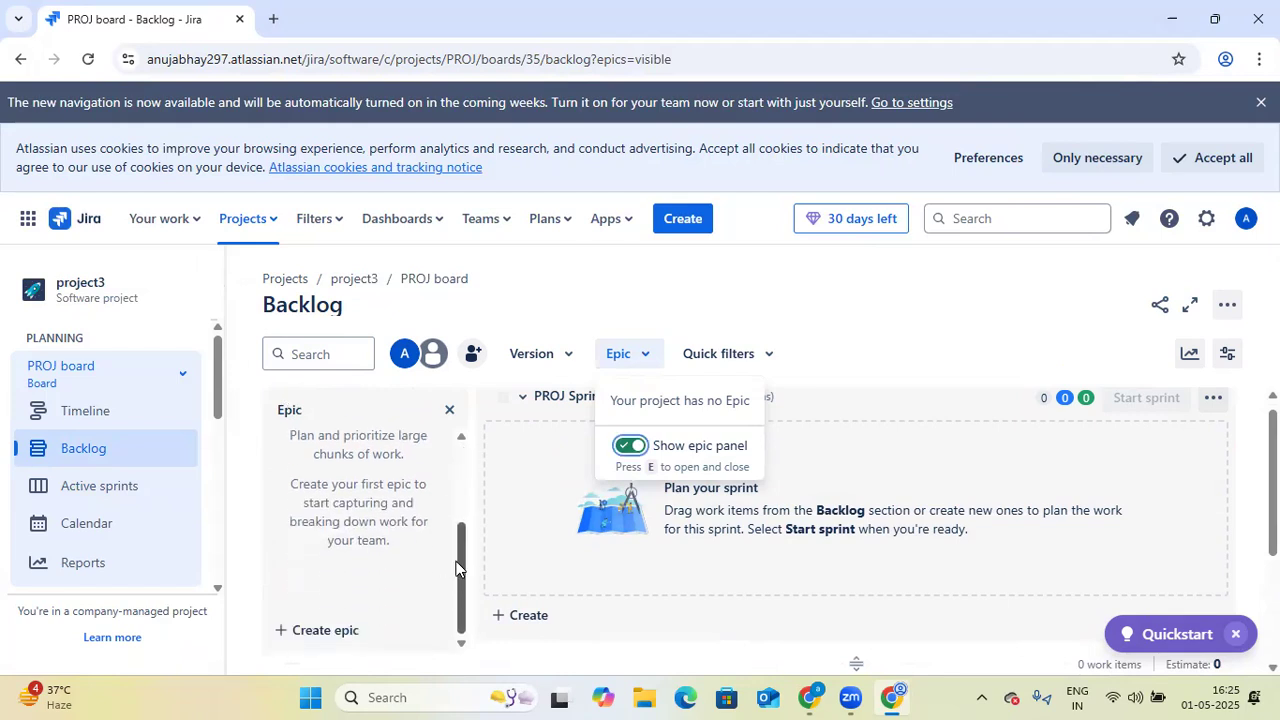
click(307, 632)
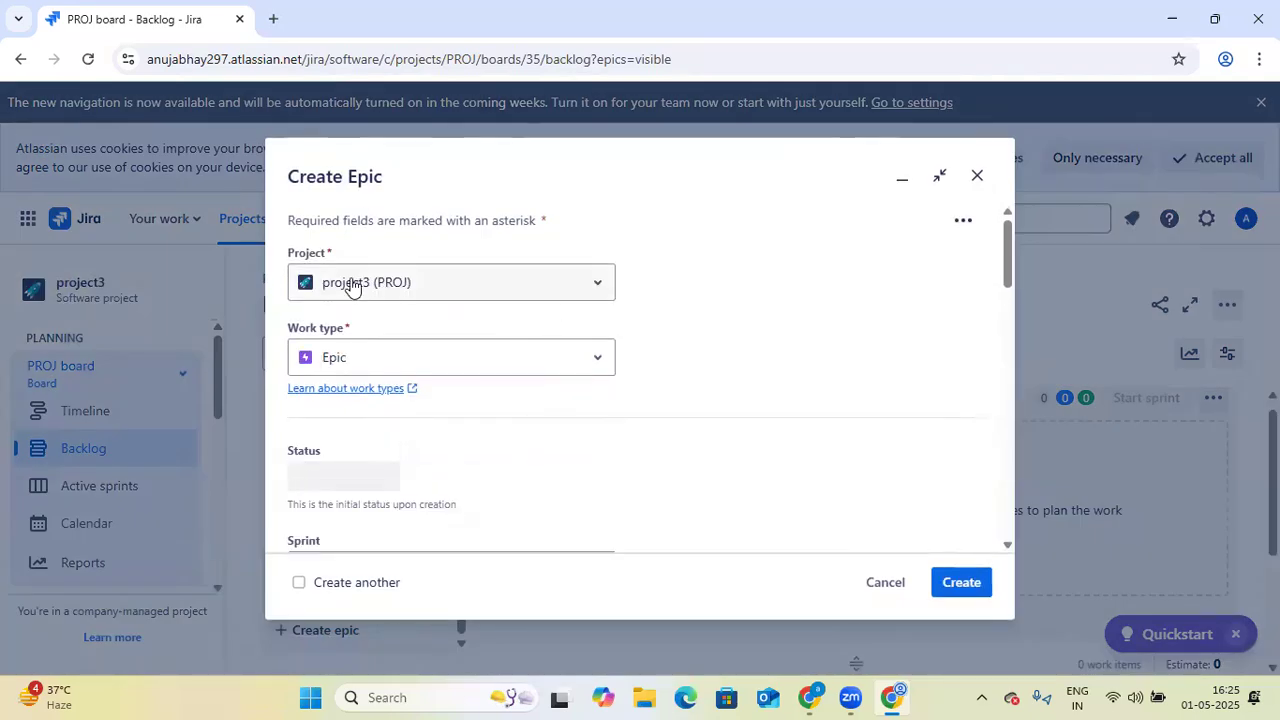
- Examine the available projects and work types for the new epic, keeping project3 (PROJ) and Epic
click(597, 287)
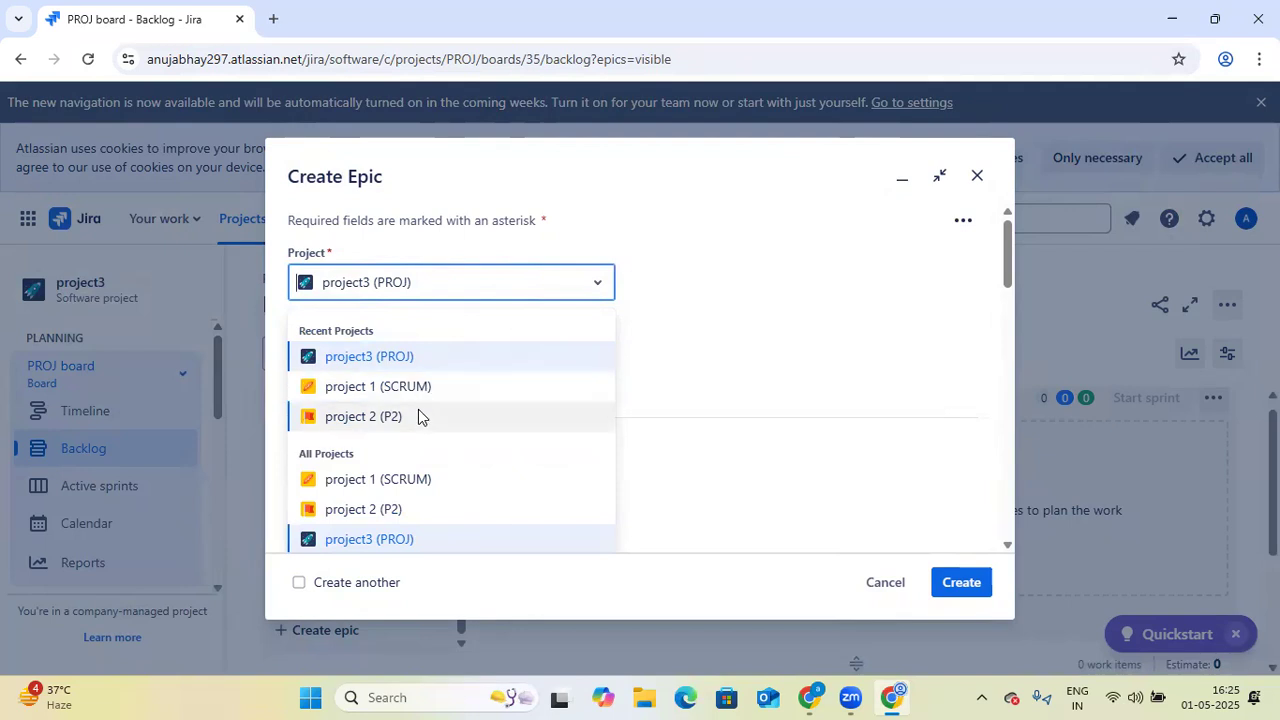
click(686, 325)
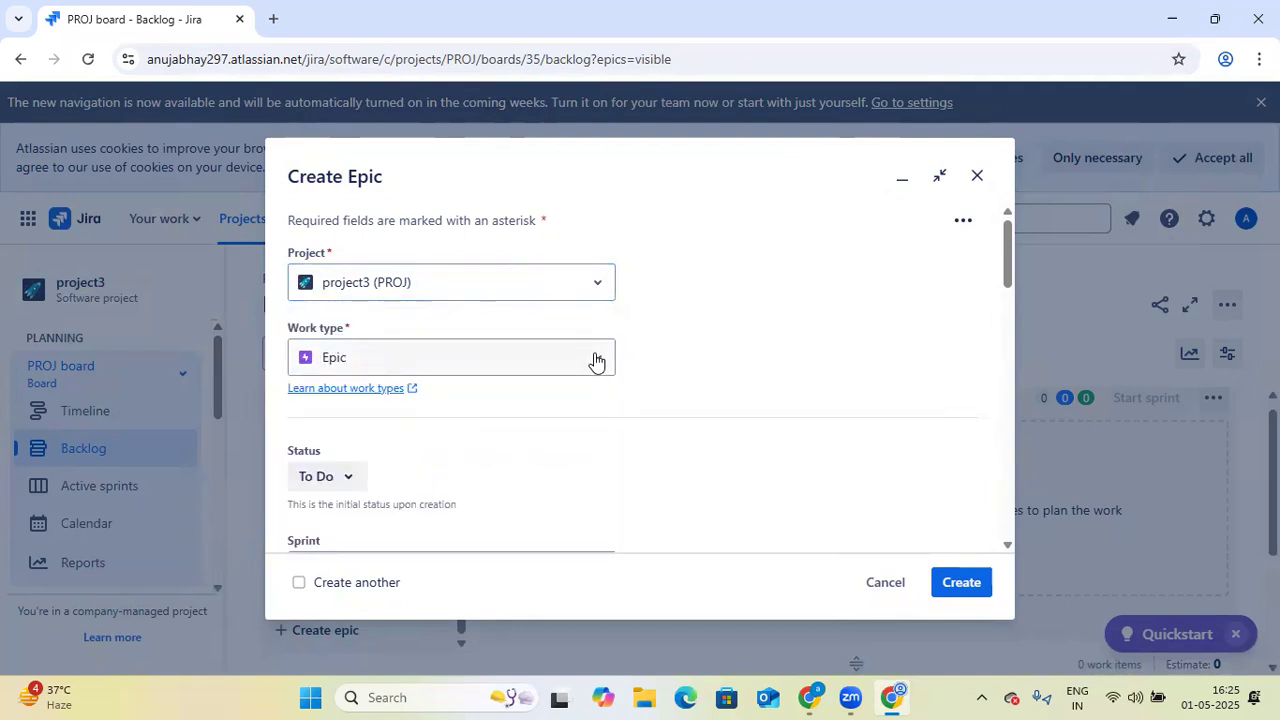
click(595, 360)
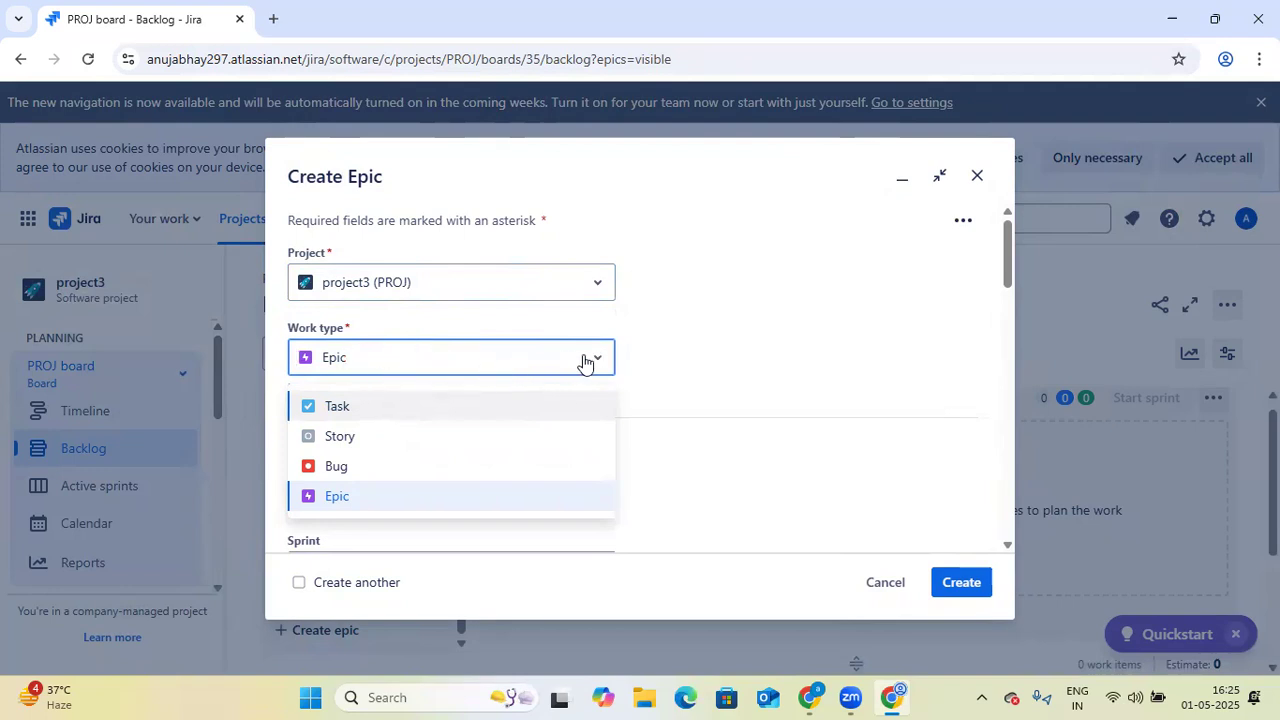
click(791, 386)
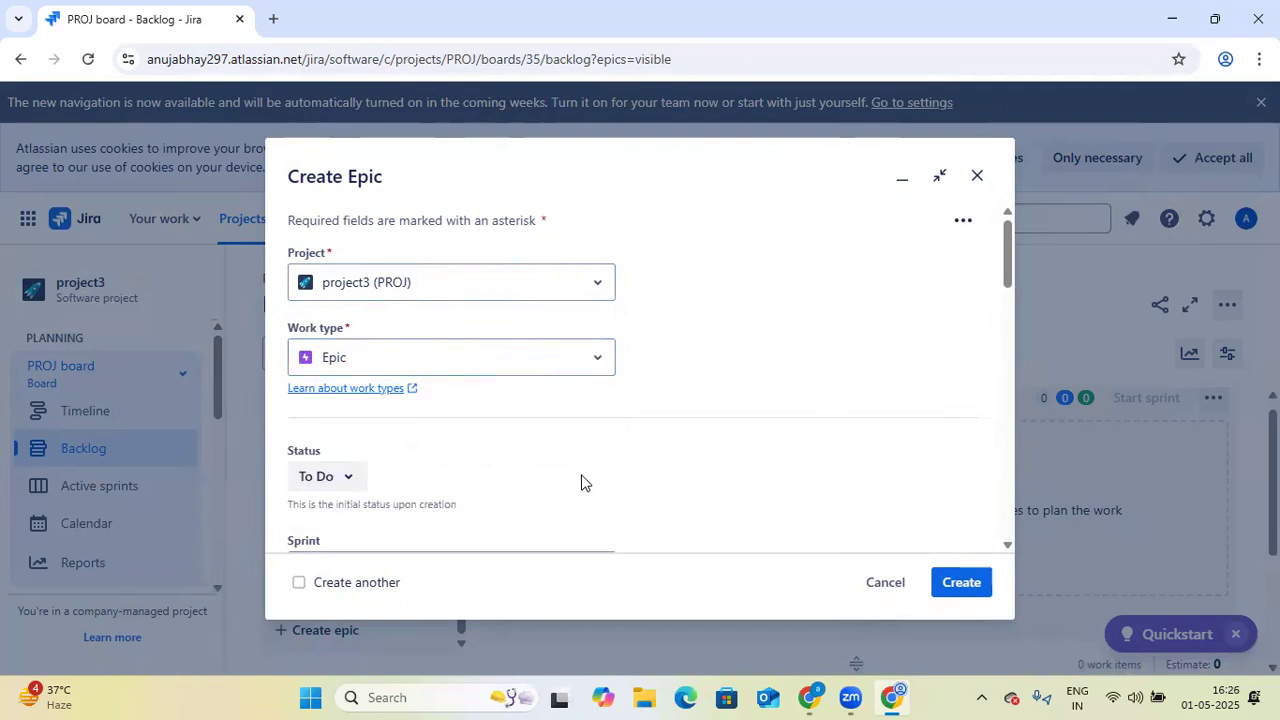
- Enter "Creating a home page" as the epic's summary
scroll(581, 482, down, 1)
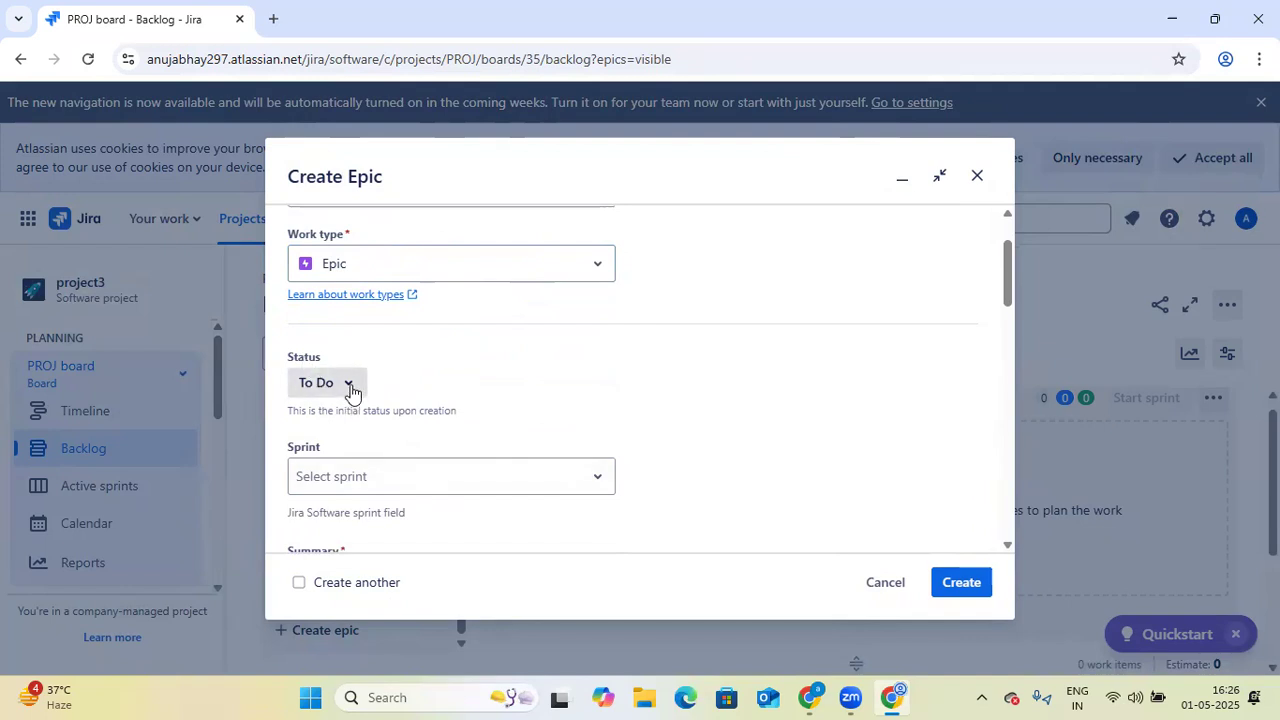
scroll(491, 412, down, 1)
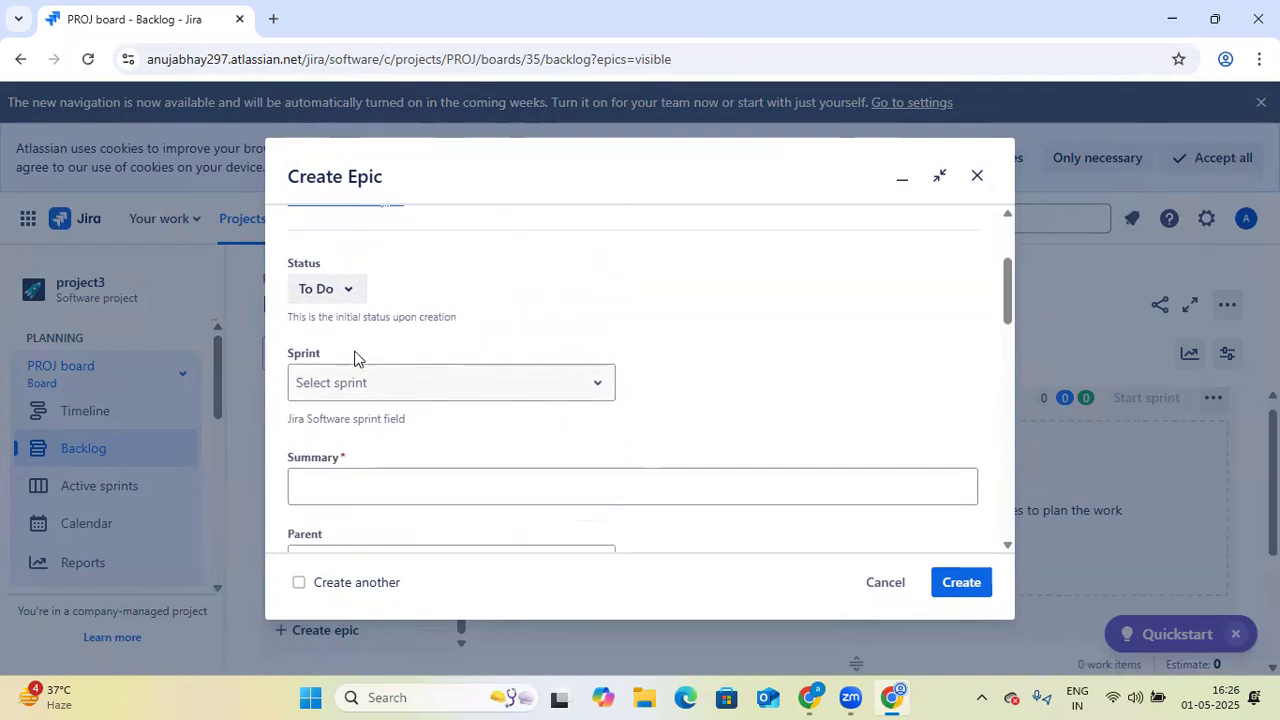
scroll(523, 420, down, 1)
click(540, 400)
scroll(545, 400, down, 1)
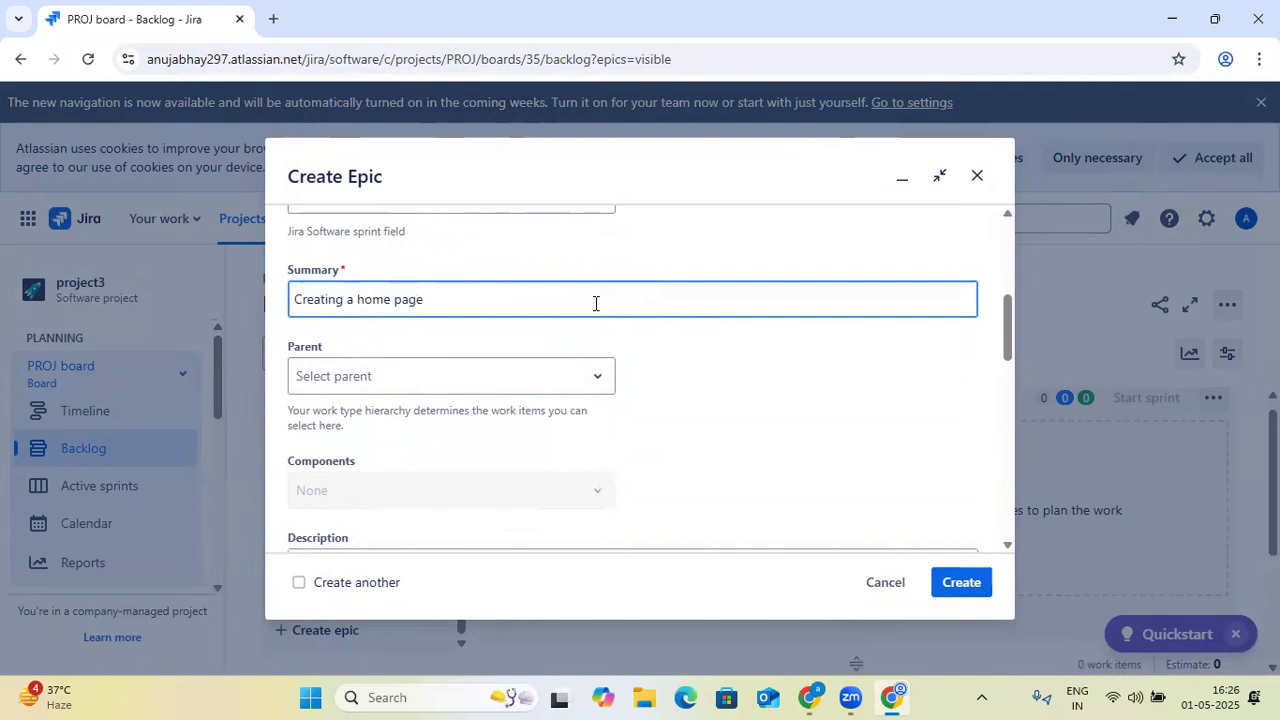
- Set the epic's priority to Highest
scroll(595, 303, up, 2)
scroll(614, 326, down, 2)
scroll(450, 372, down, 4)
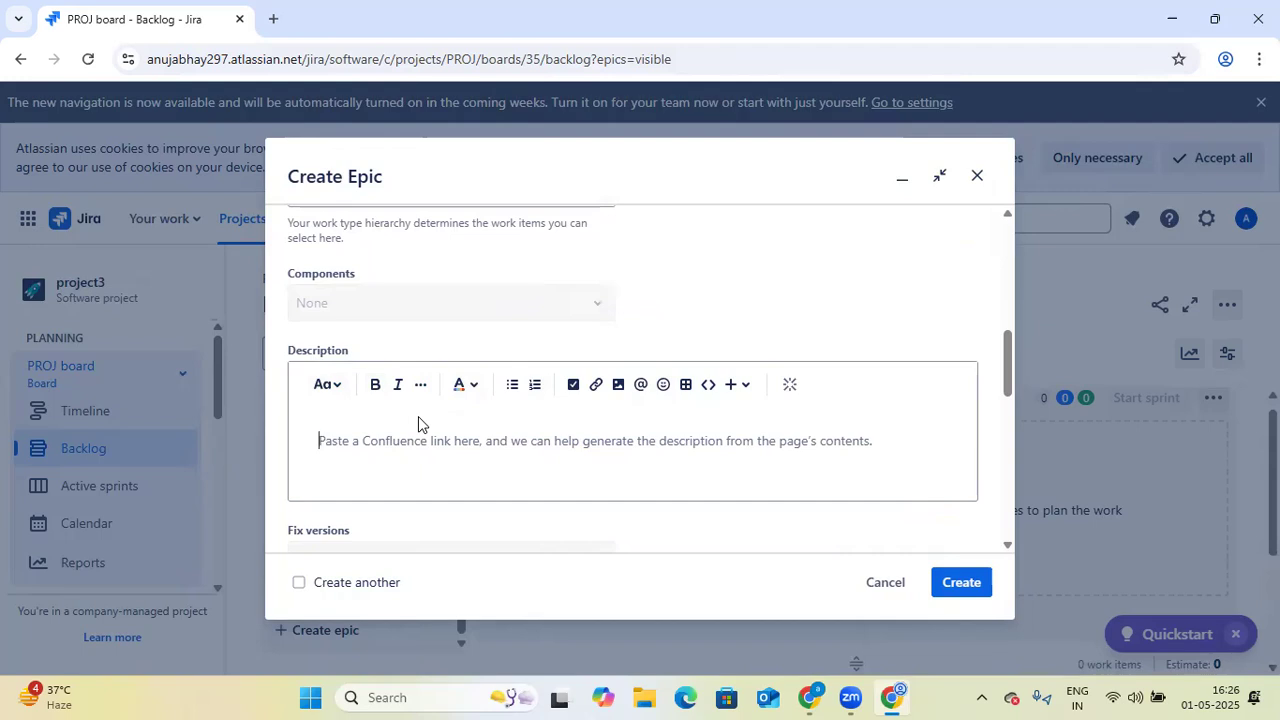
scroll(711, 276, up, 1)
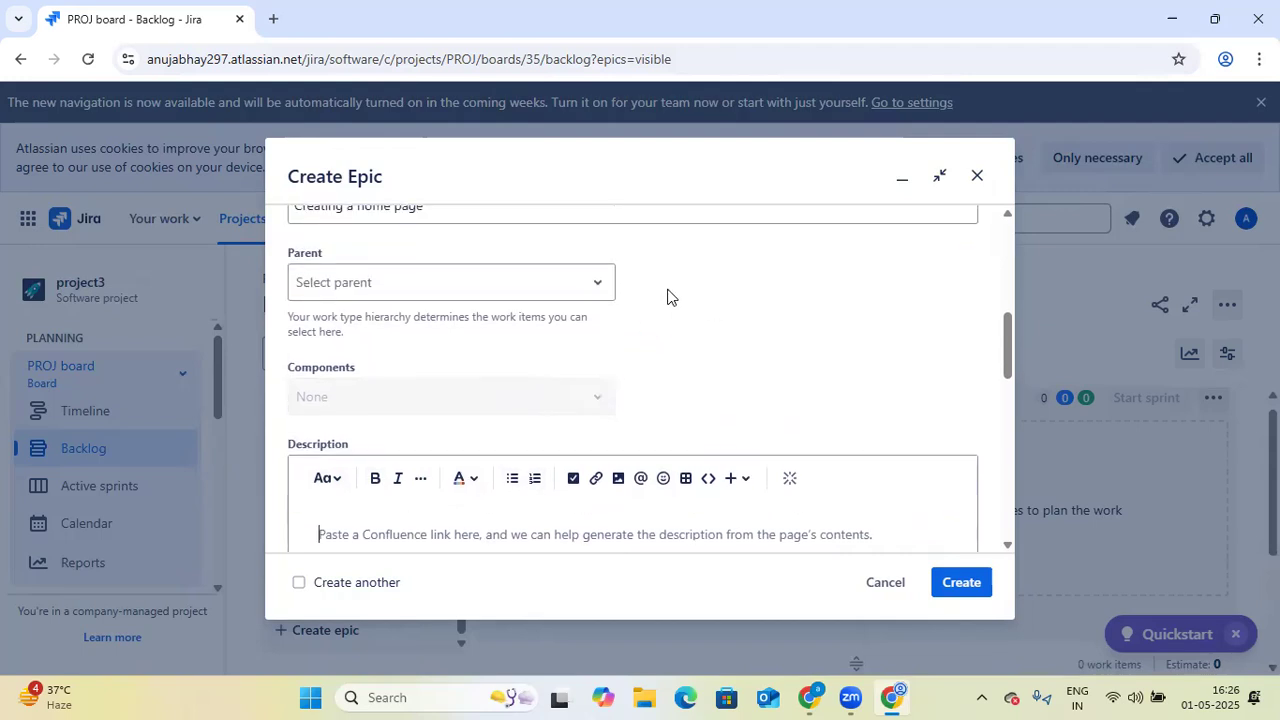
scroll(655, 330, down, 1)
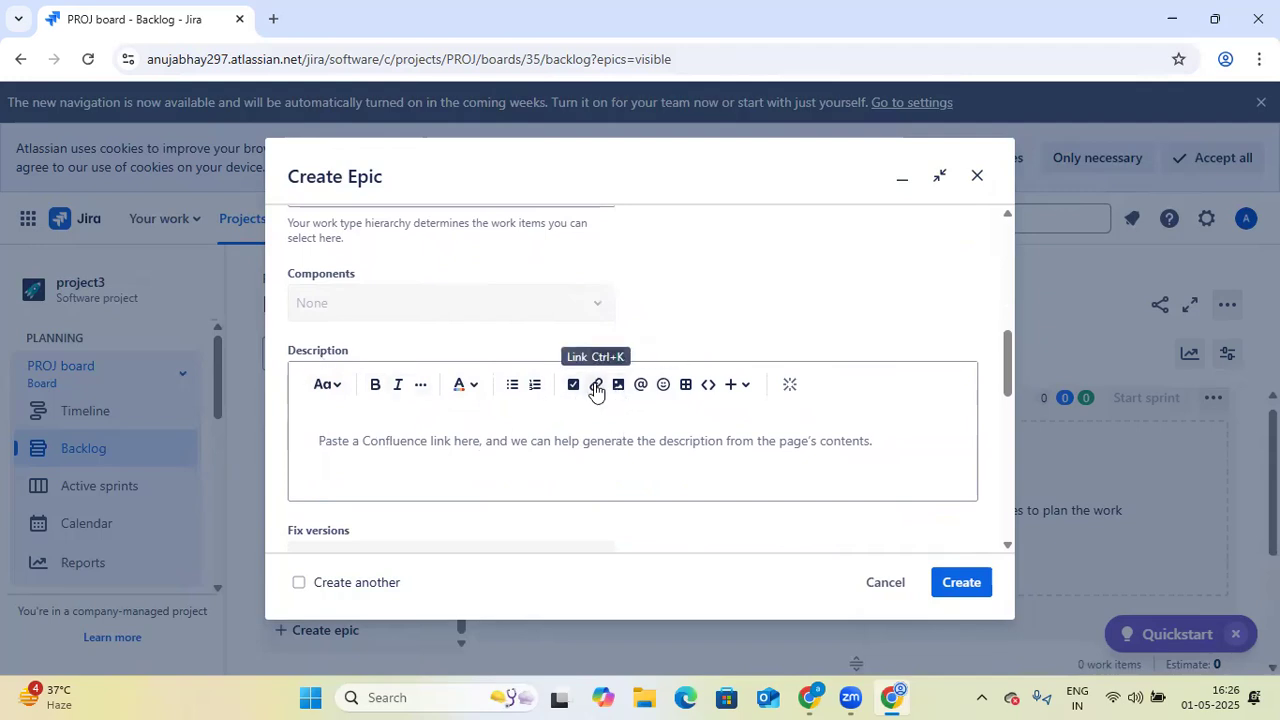
scroll(802, 416, down, 2)
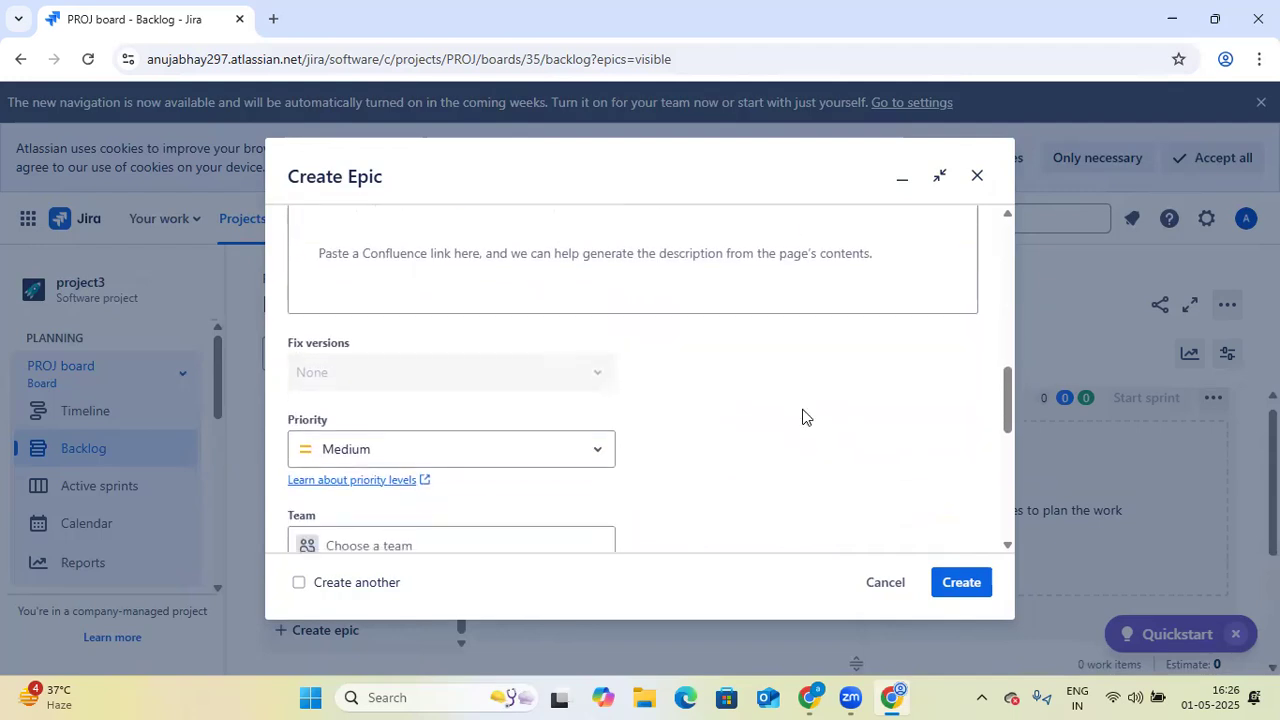
scroll(720, 386, down, 1)
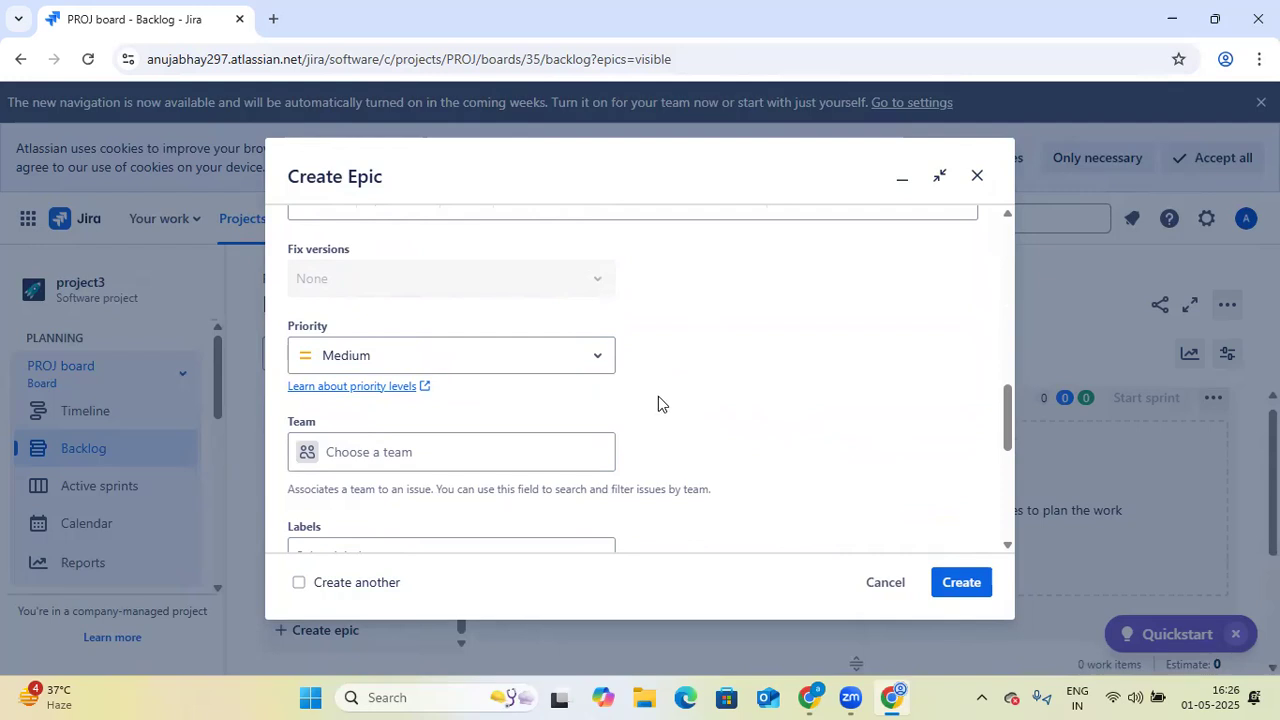
click(602, 362)
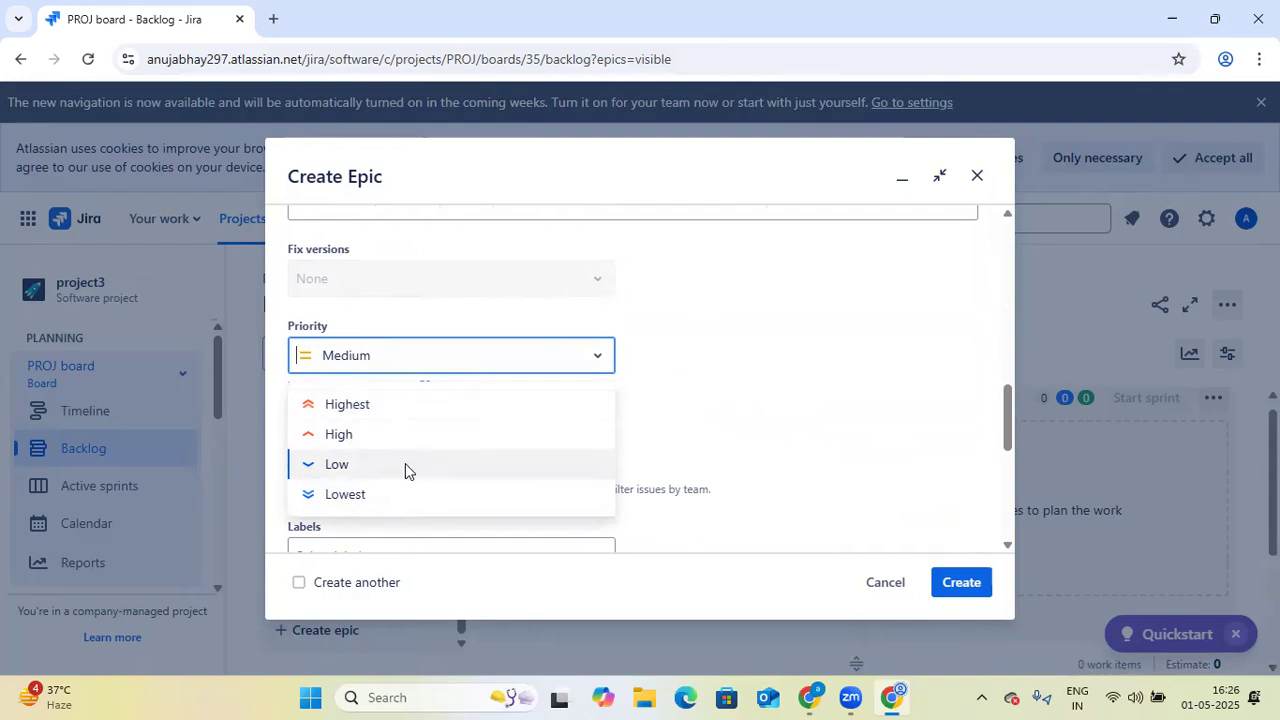
click(428, 408)
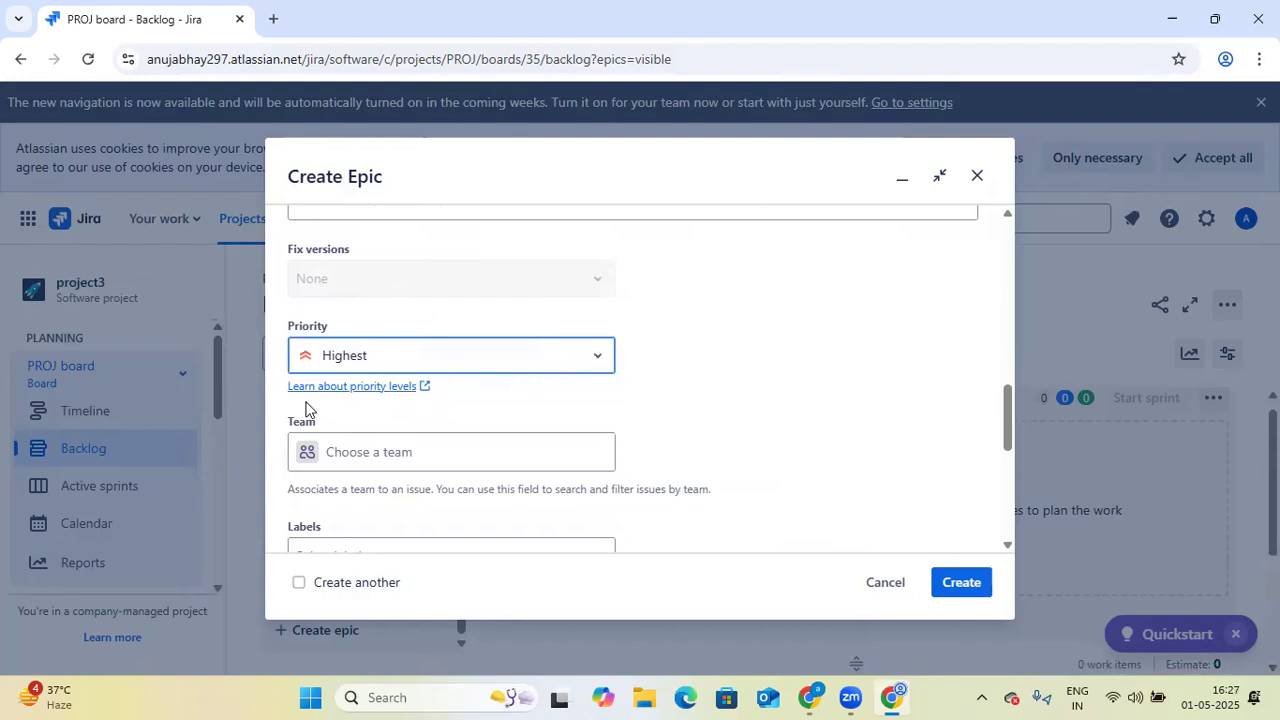
- Browse for a file to attach to the epic and cancel the file selection
scroll(660, 425, down, 1)
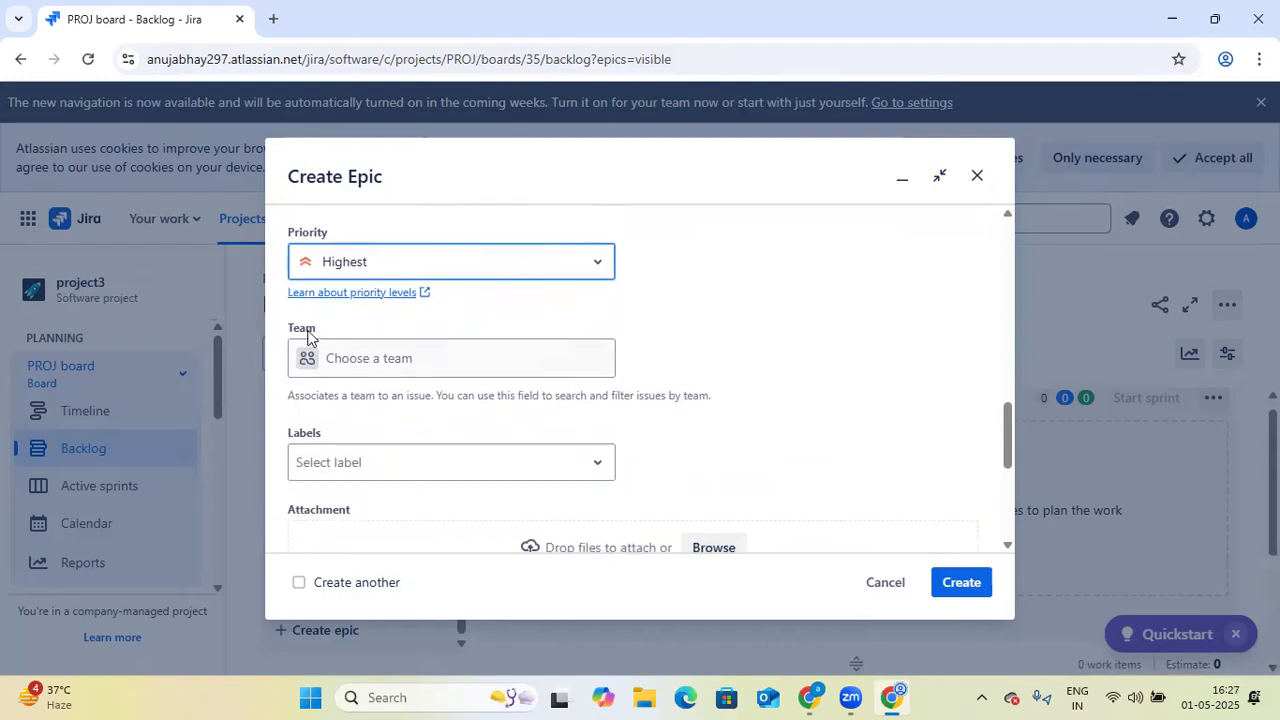
scroll(700, 440, down, 2)
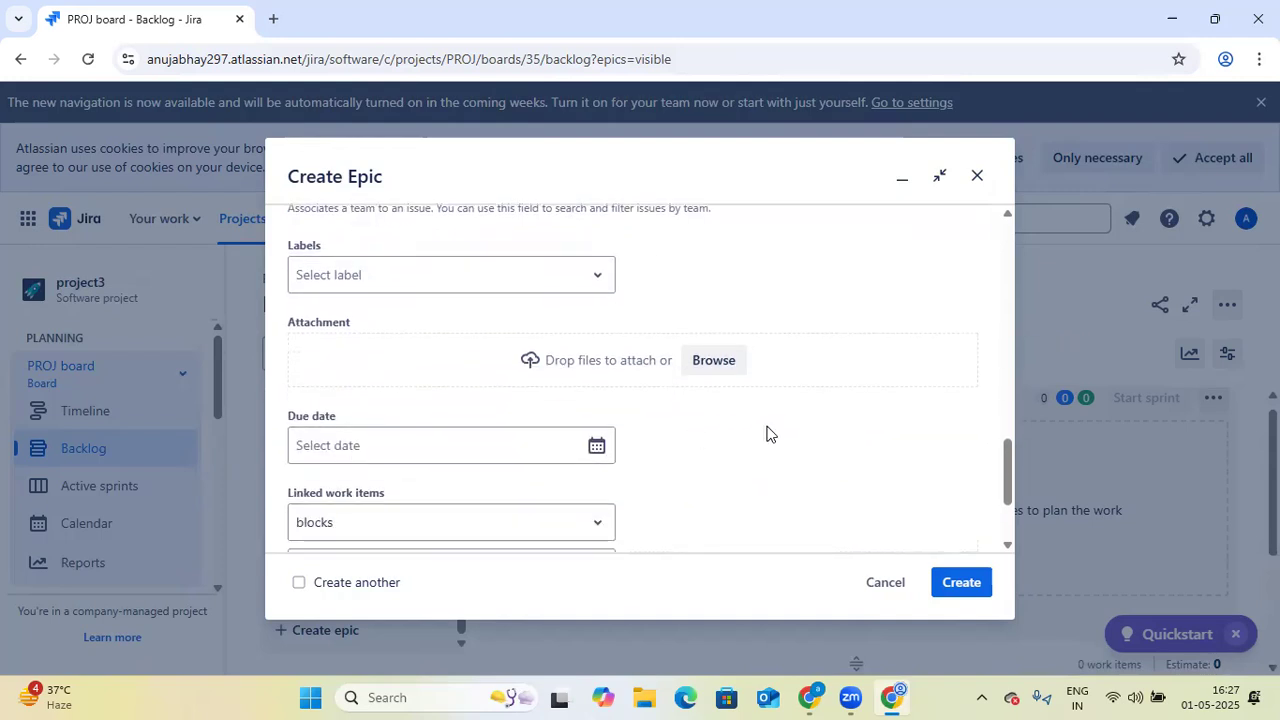
click(716, 362)
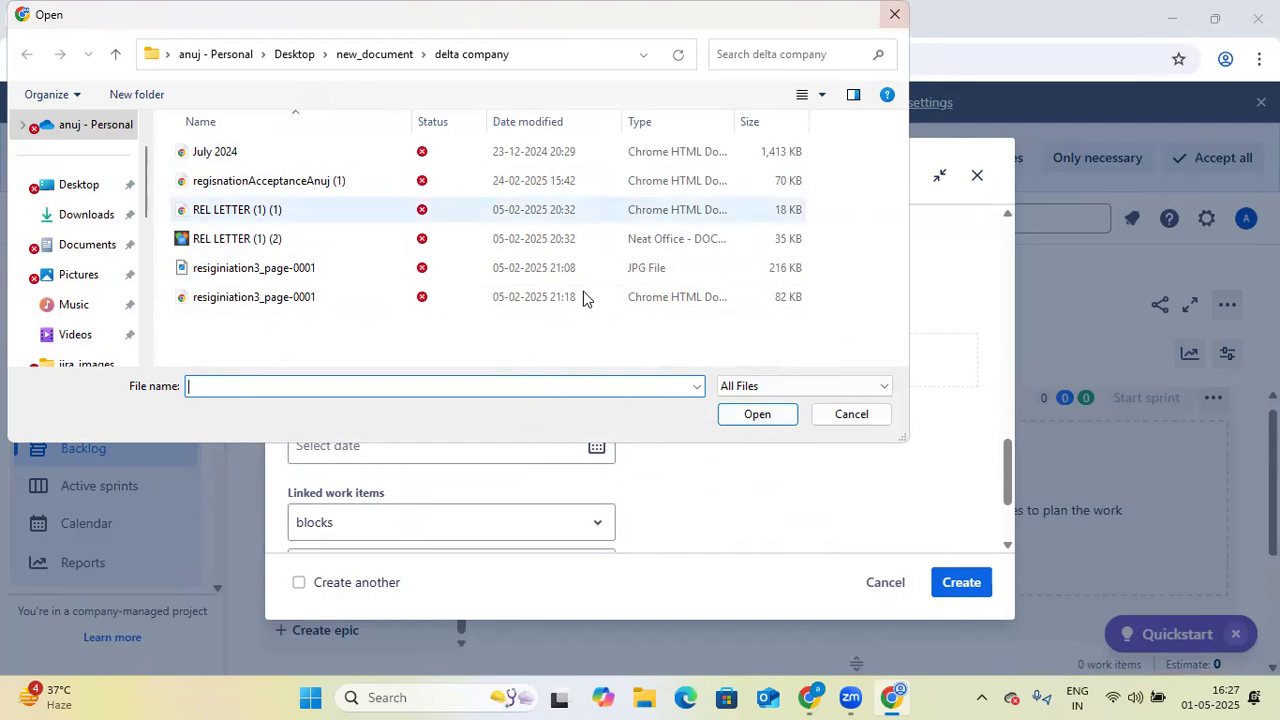
click(895, 16)
- Assign the new epic to the signed-in account
scroll(682, 512, down, 2)
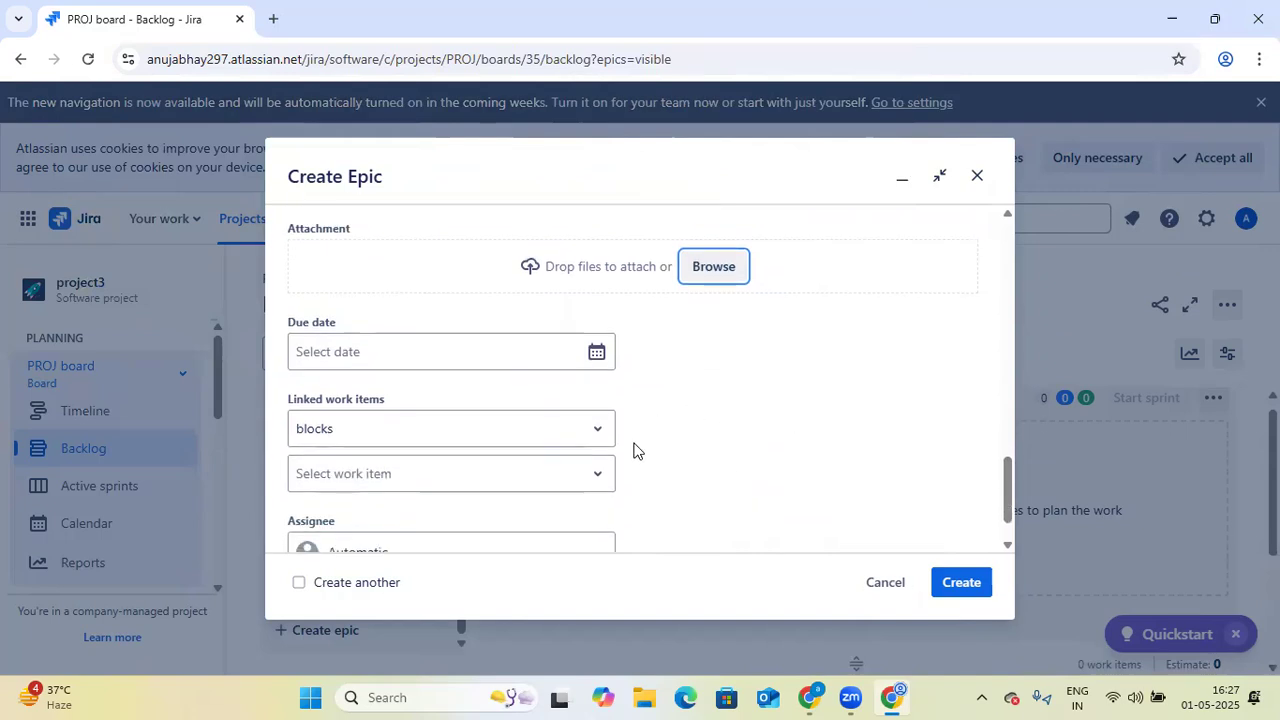
scroll(675, 452, down, 1)
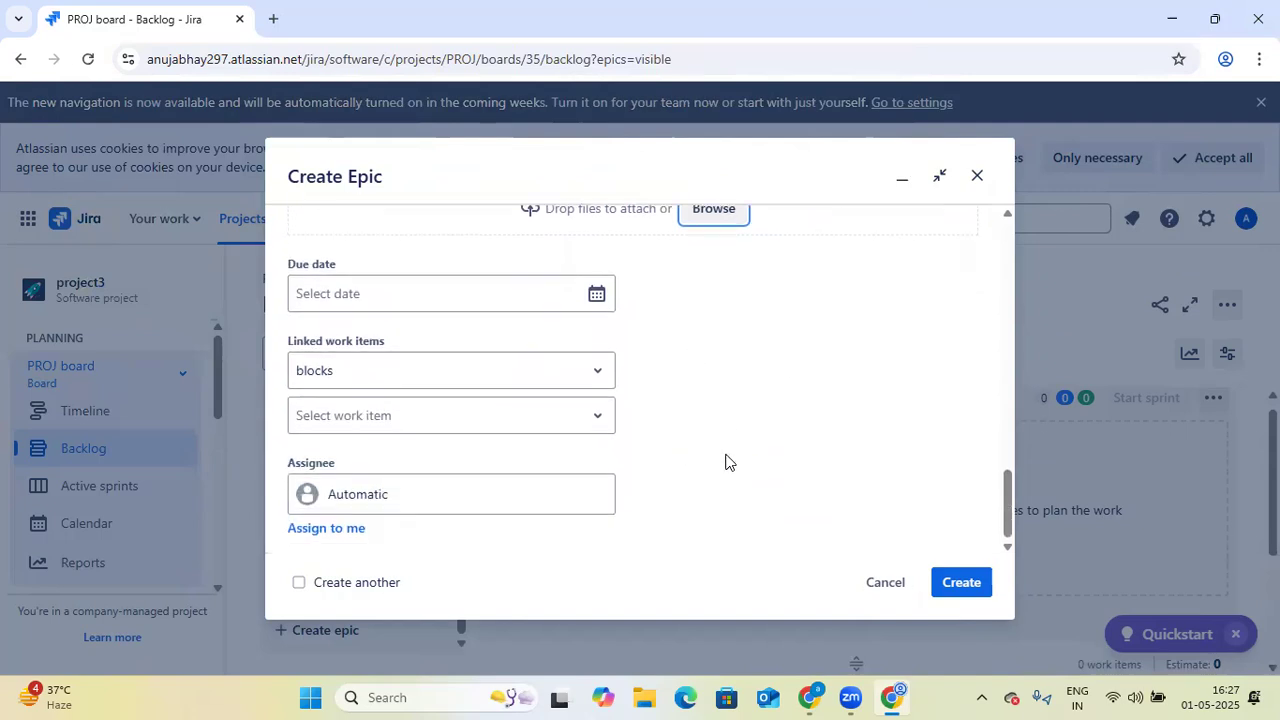
click(390, 505)
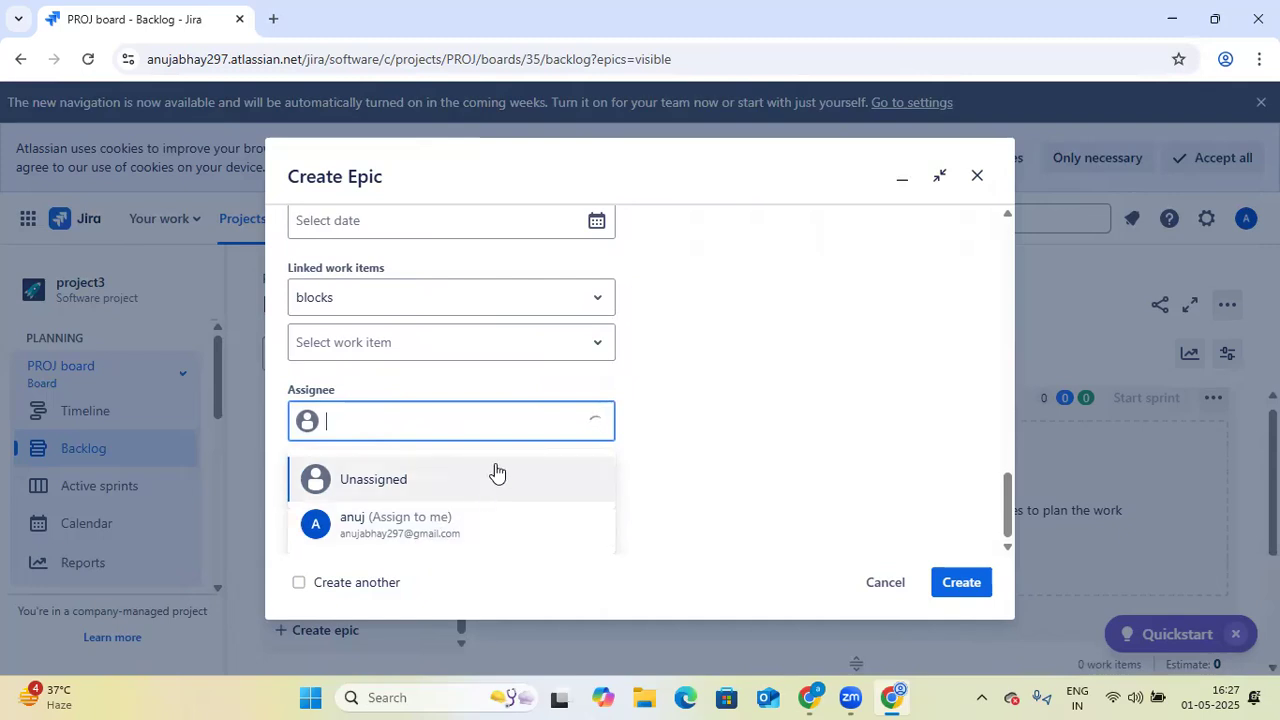
click(432, 527)
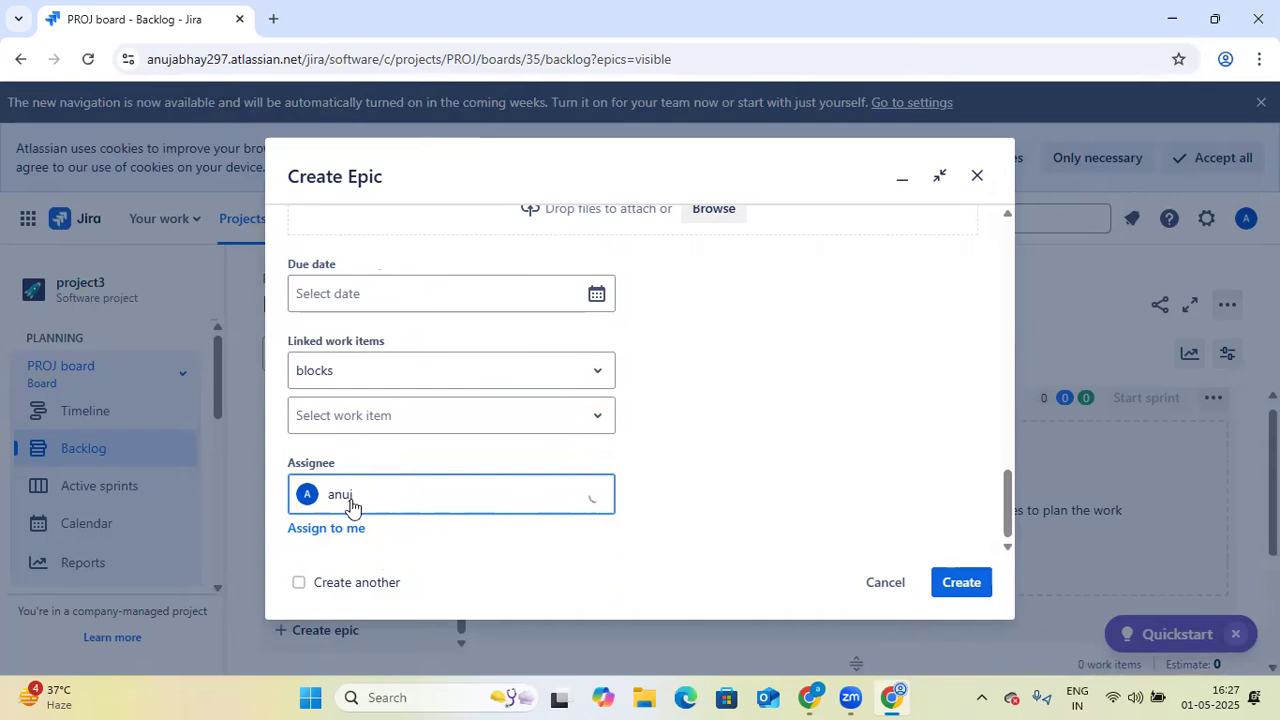
- Create the "Creating a home page" epic and dismiss the creation notification
click(976, 584)
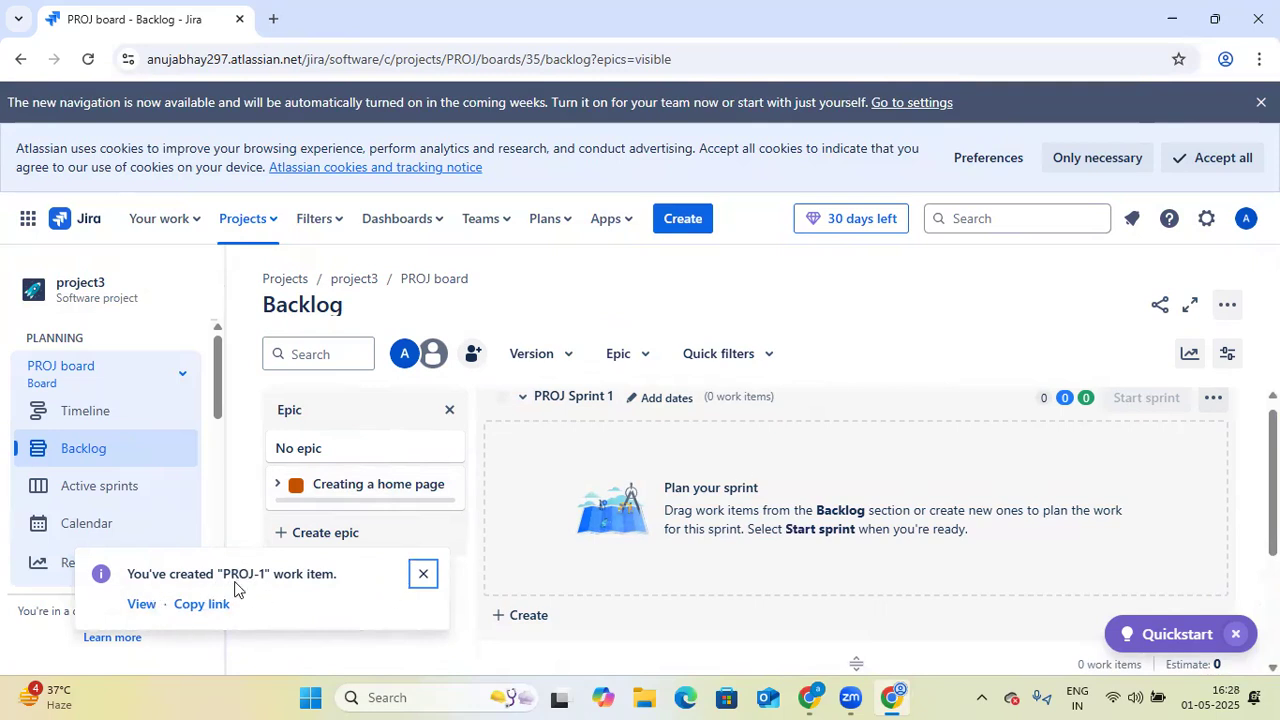
click(423, 574)
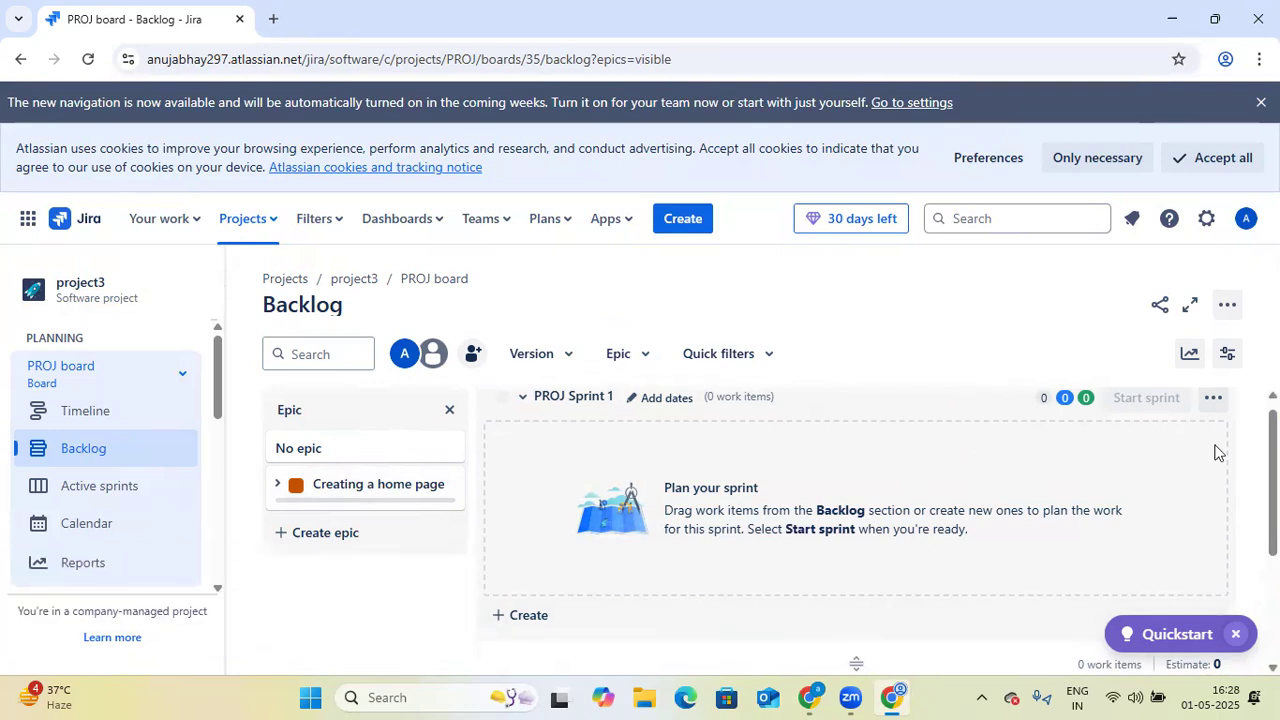
scroll(856, 520, down, 2)
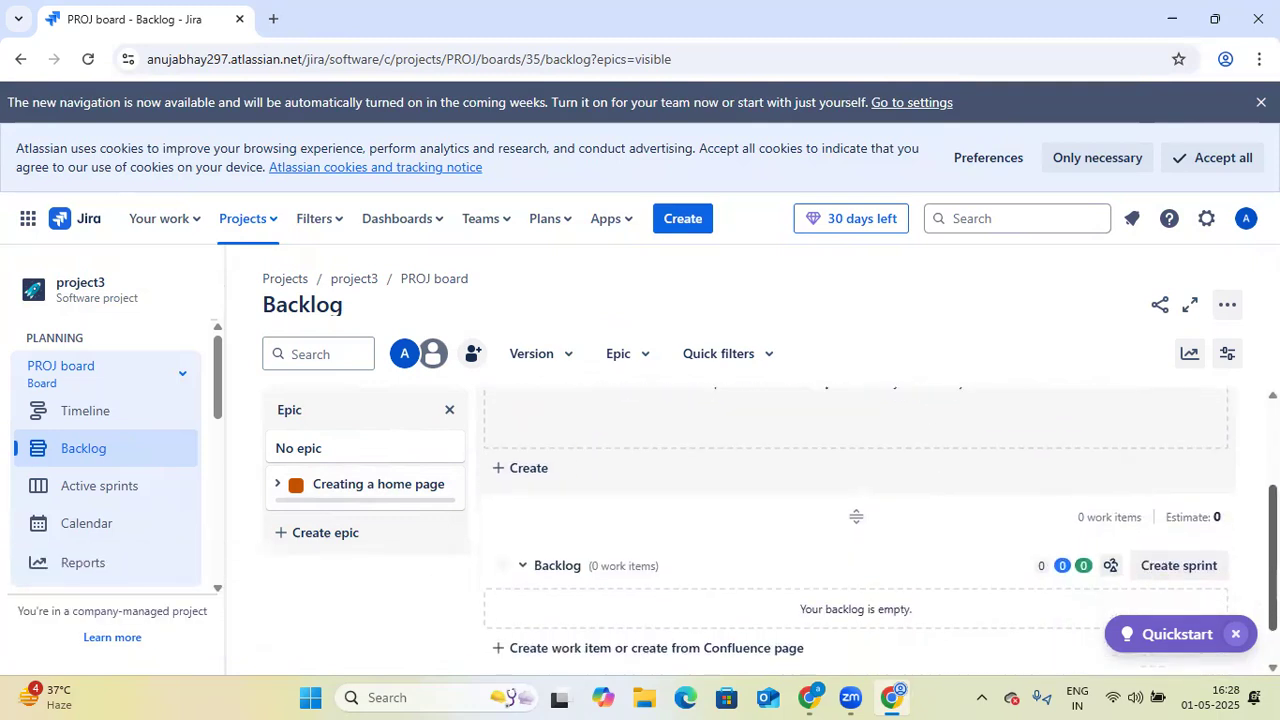
mouse_move(1272, 557)
mouse_down()
mouse_move(1272, 537)
mouse_move(1272, 575)
mouse_up()
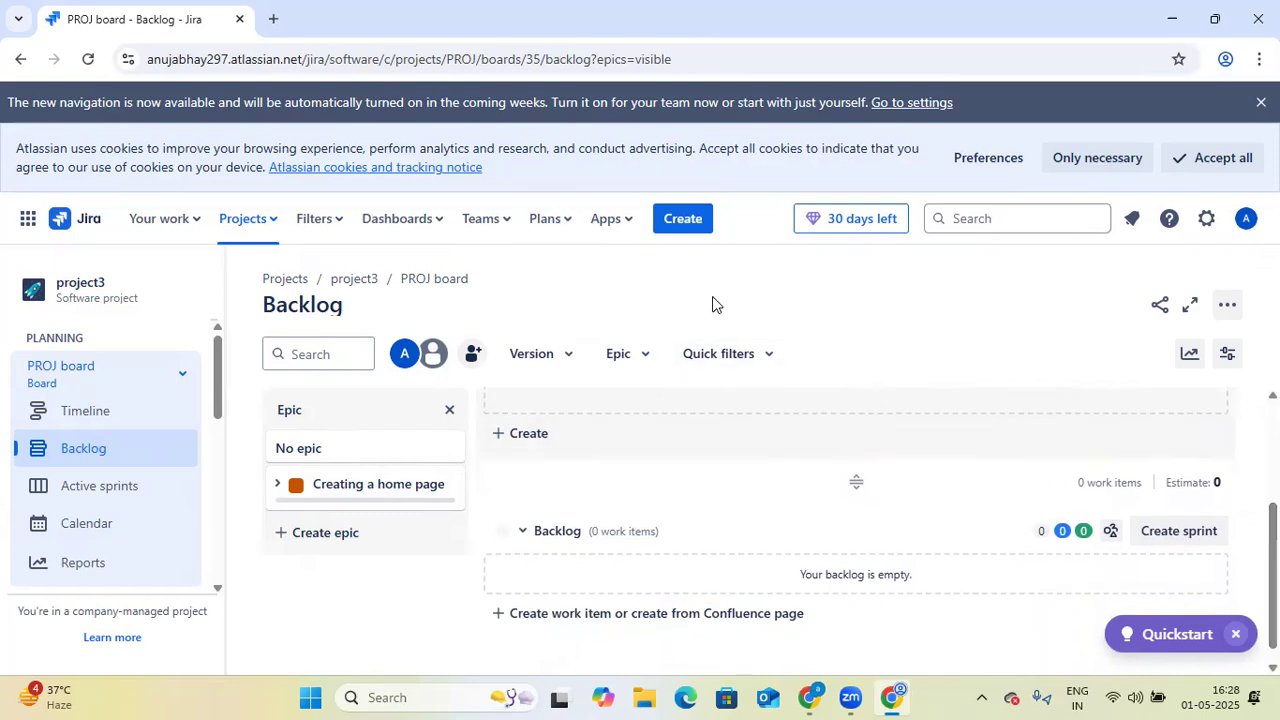
- Start a new work item in project3 (PROJ) with the work type set to Story
click(684, 222)
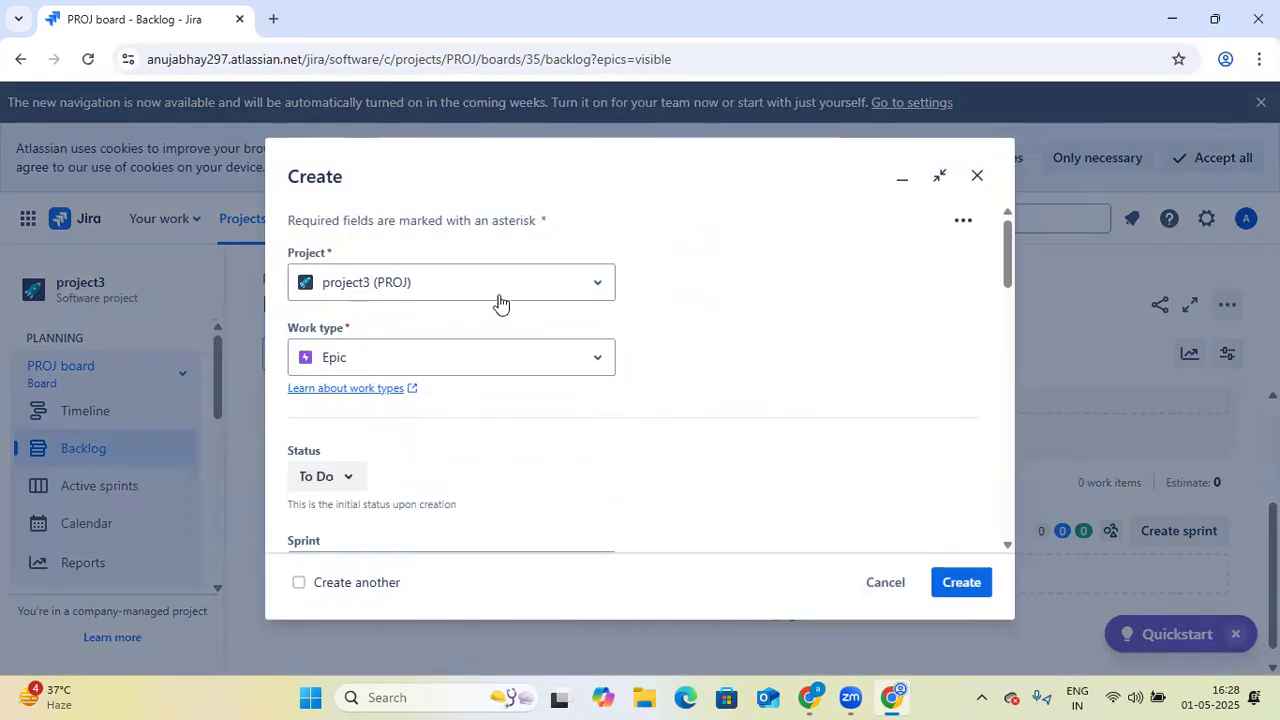
click(604, 285)
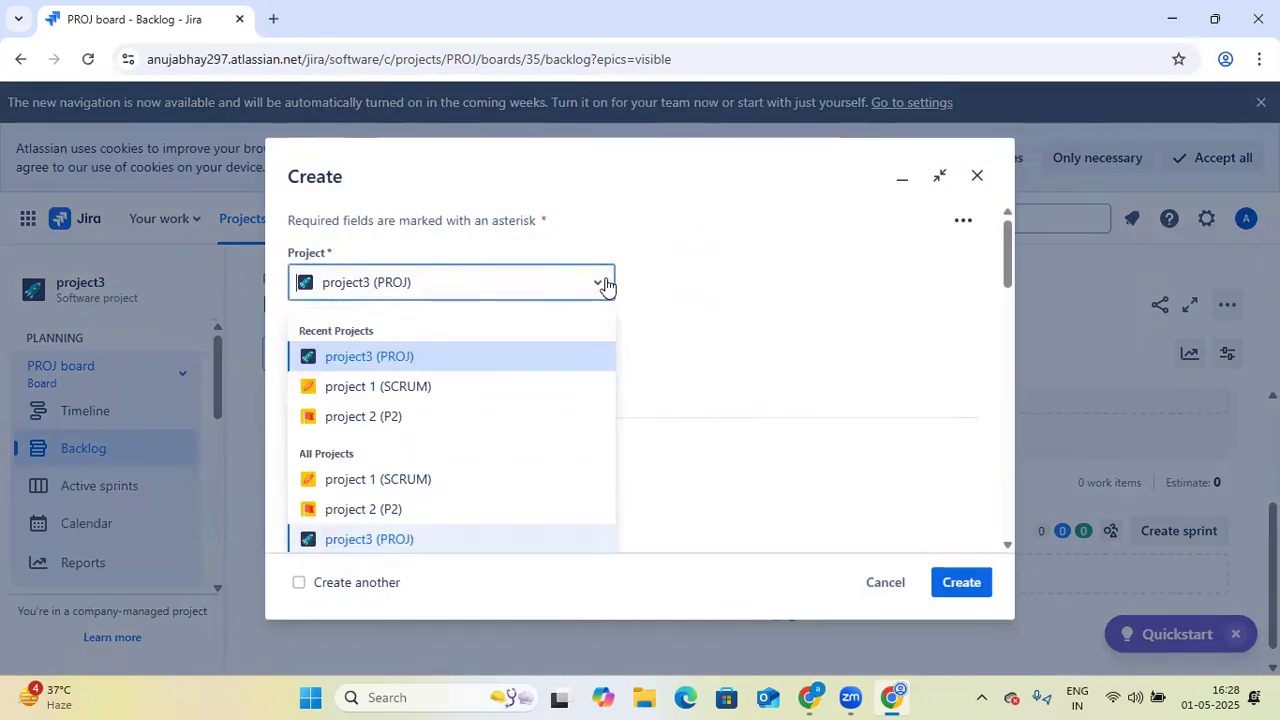
click(433, 356)
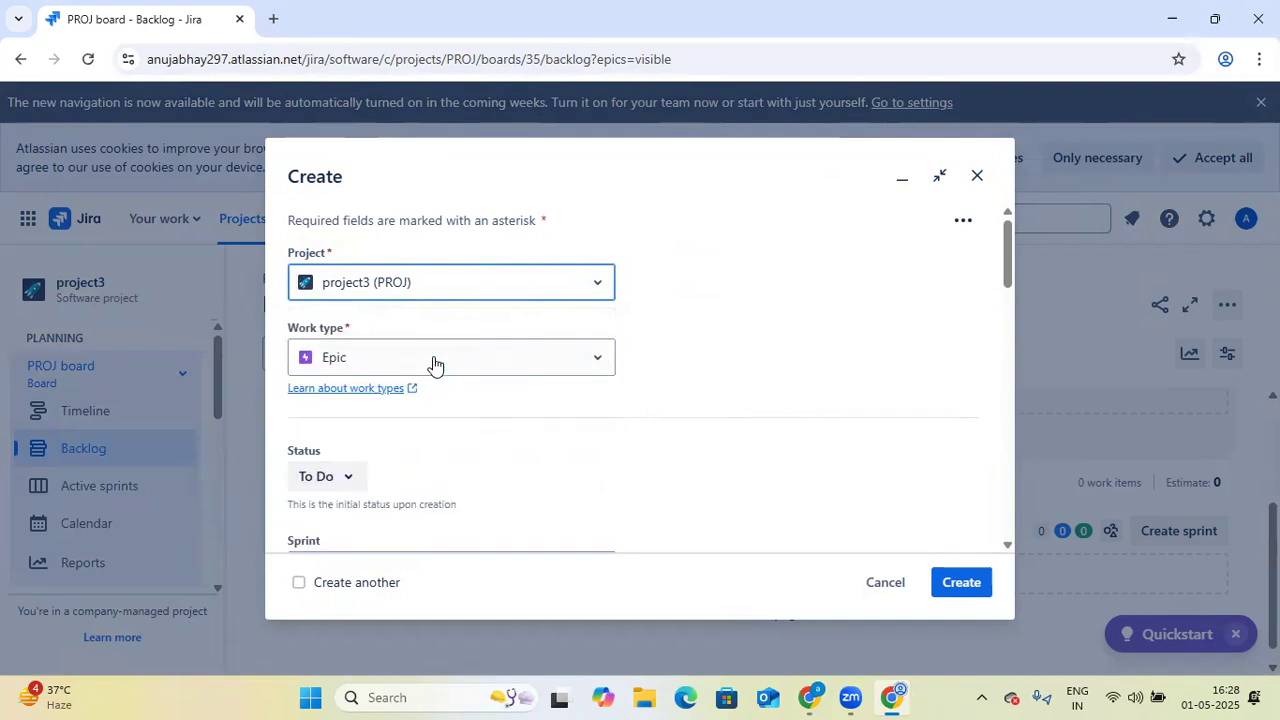
click(595, 361)
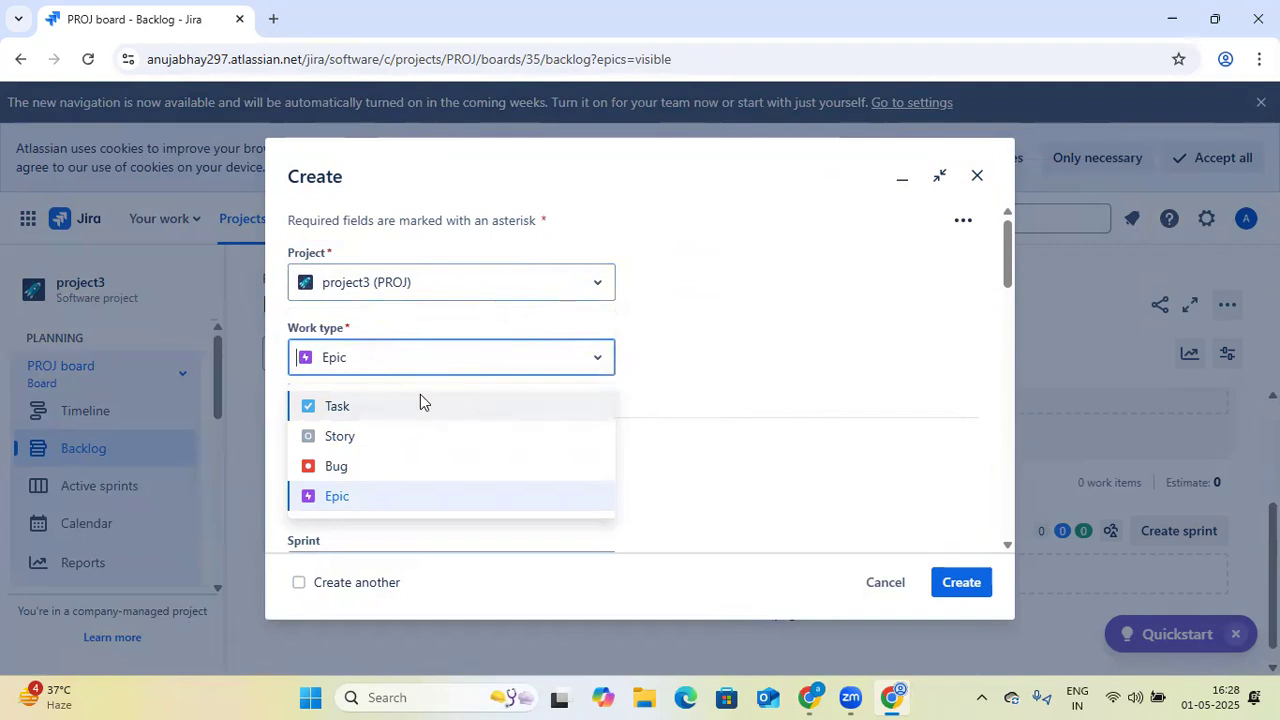
click(425, 408)
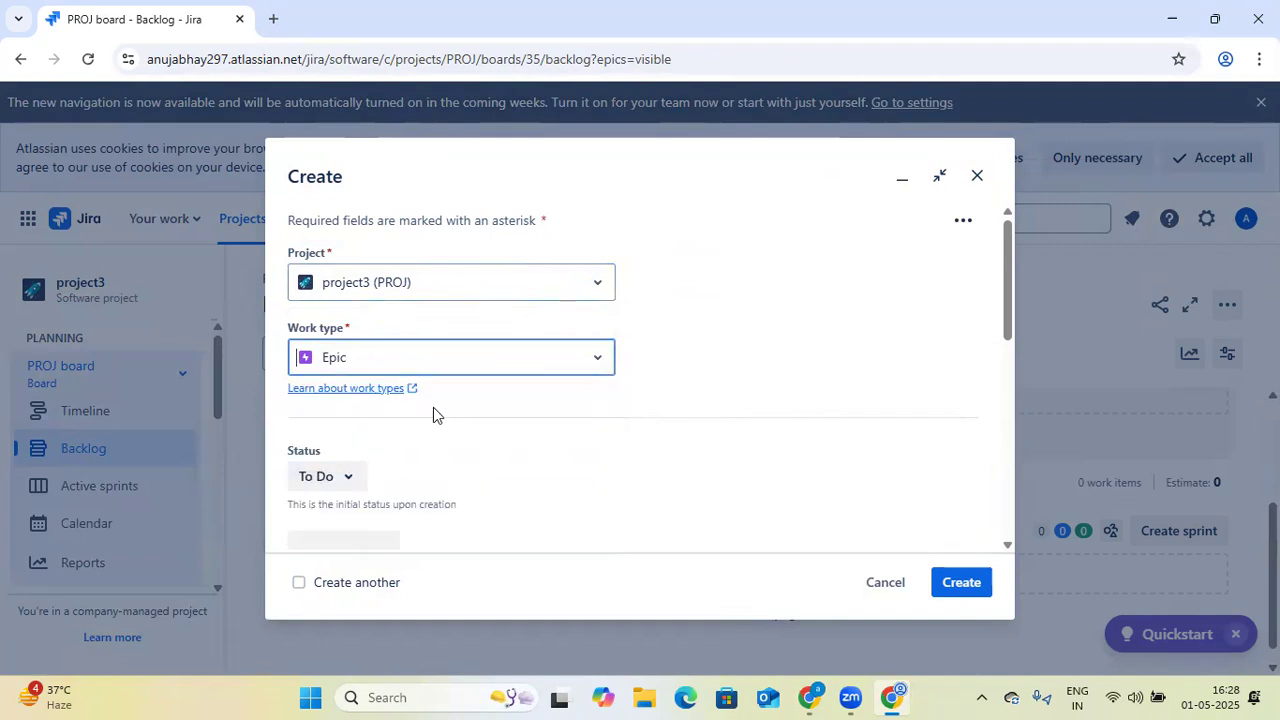
click(597, 365)
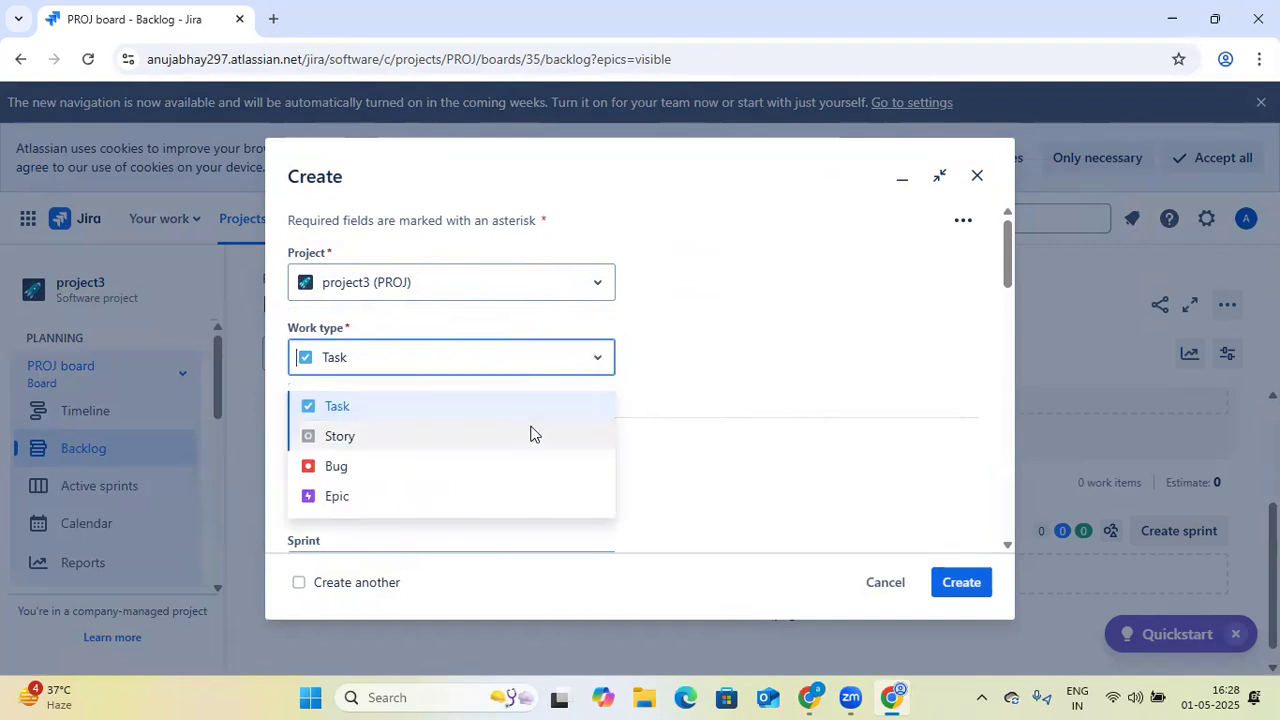
click(518, 442)
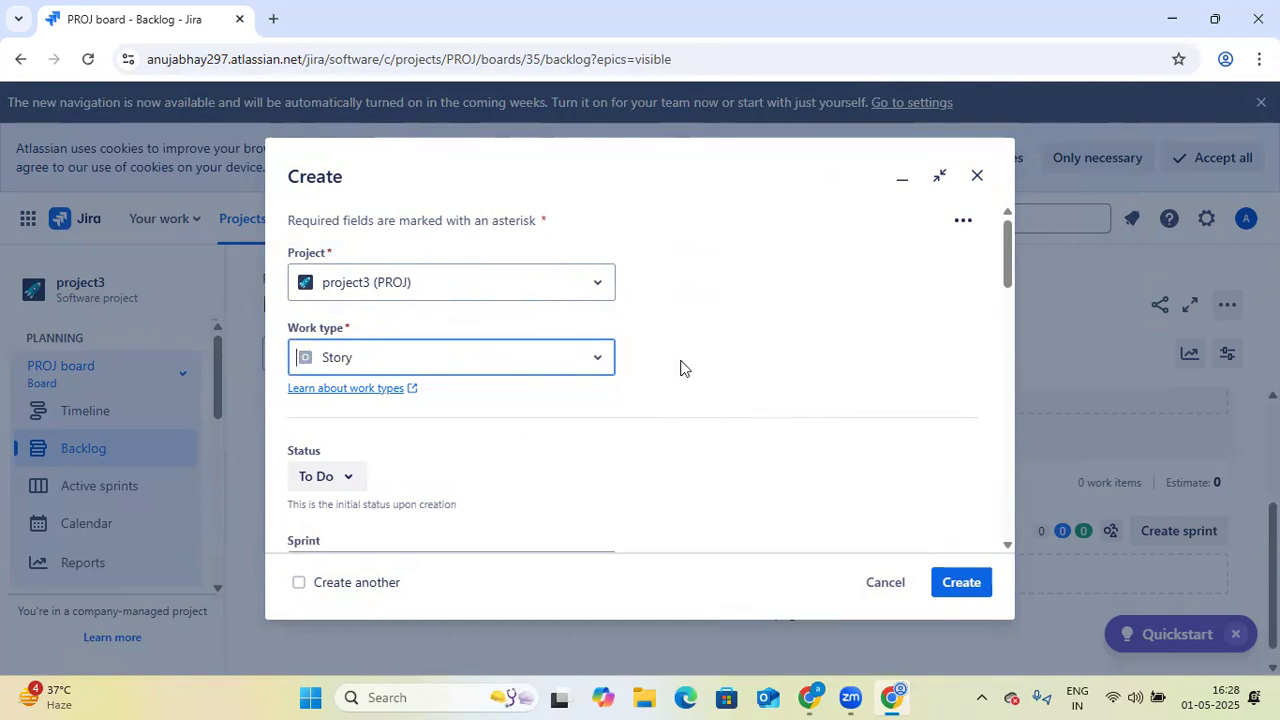
- View the status options available for the new story, leaving the initial status as To Do
scroll(706, 370, down, 1)
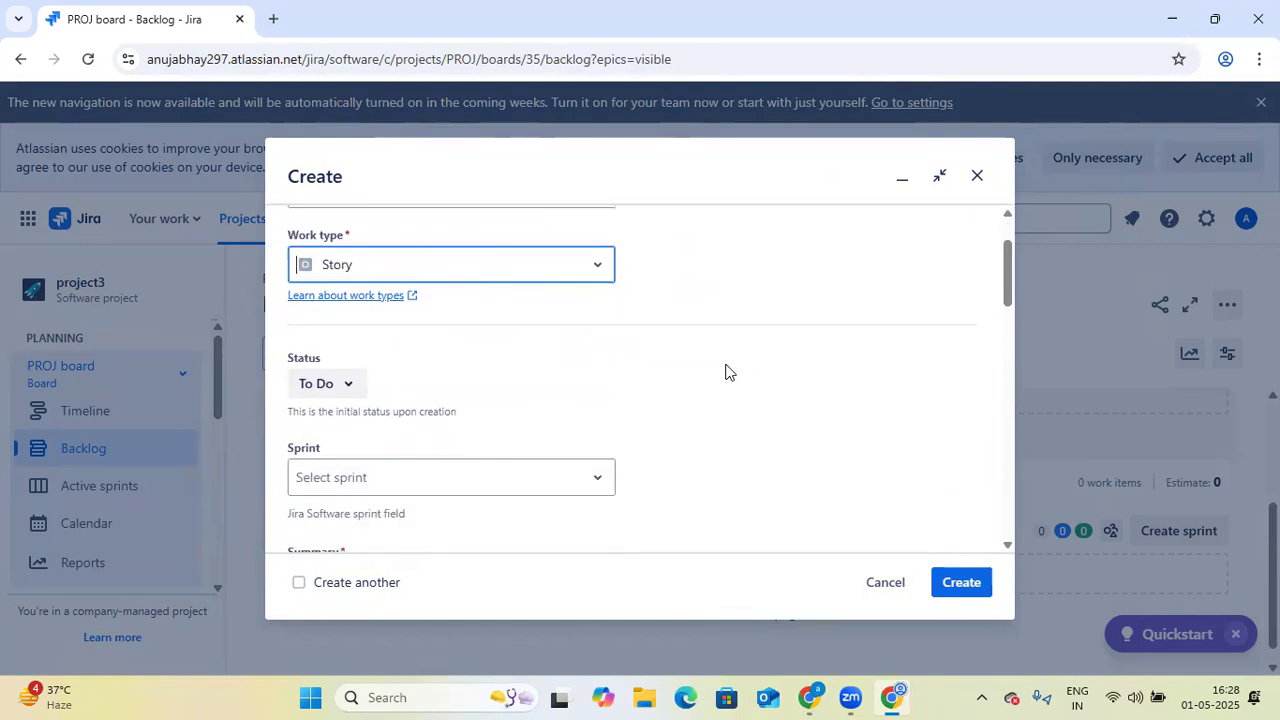
click(361, 393)
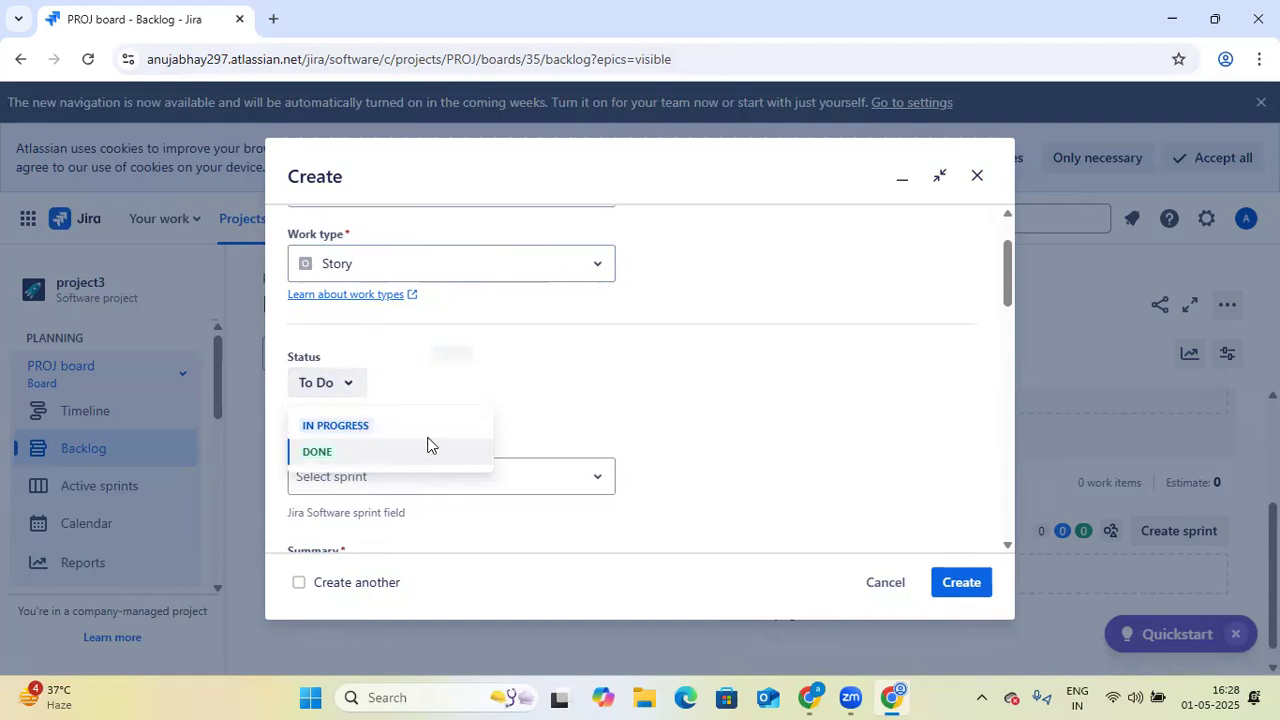
click(570, 378)
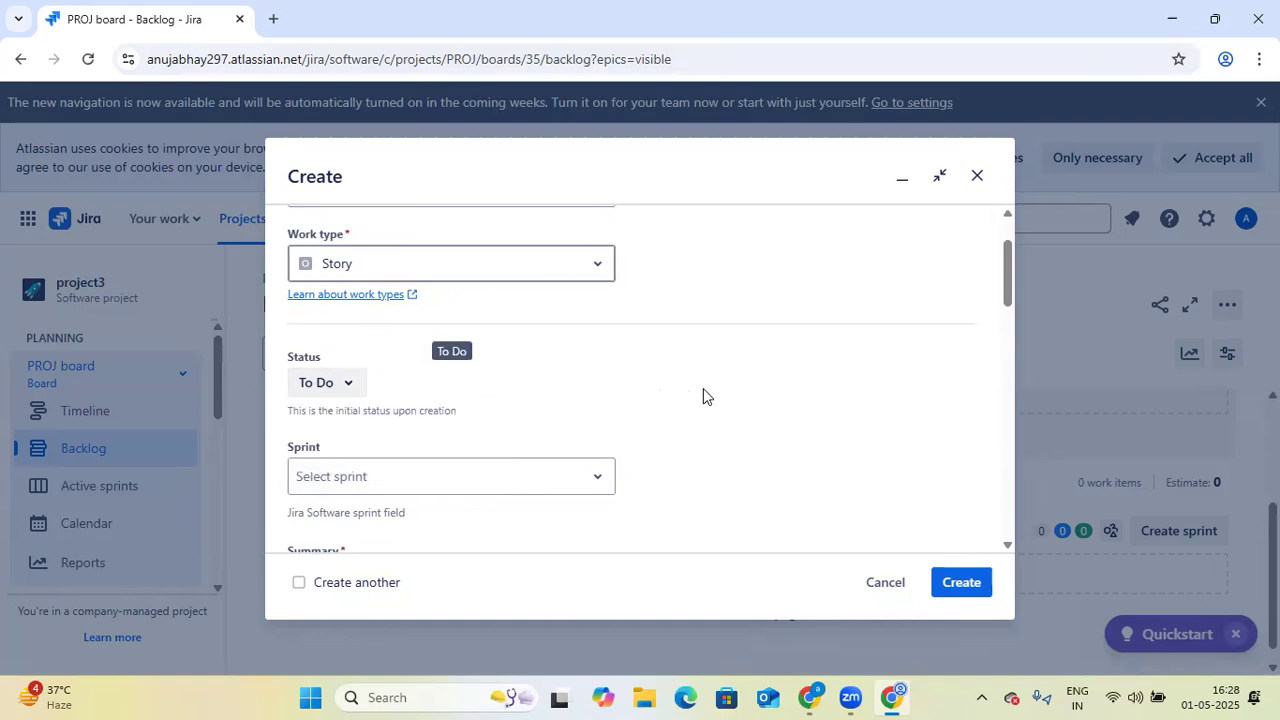
- Enter "A a U ser , I Want to create a Save Button, so that i can save User Details." as the story's summary
scroll(703, 390, down, 3)
click(618, 300)
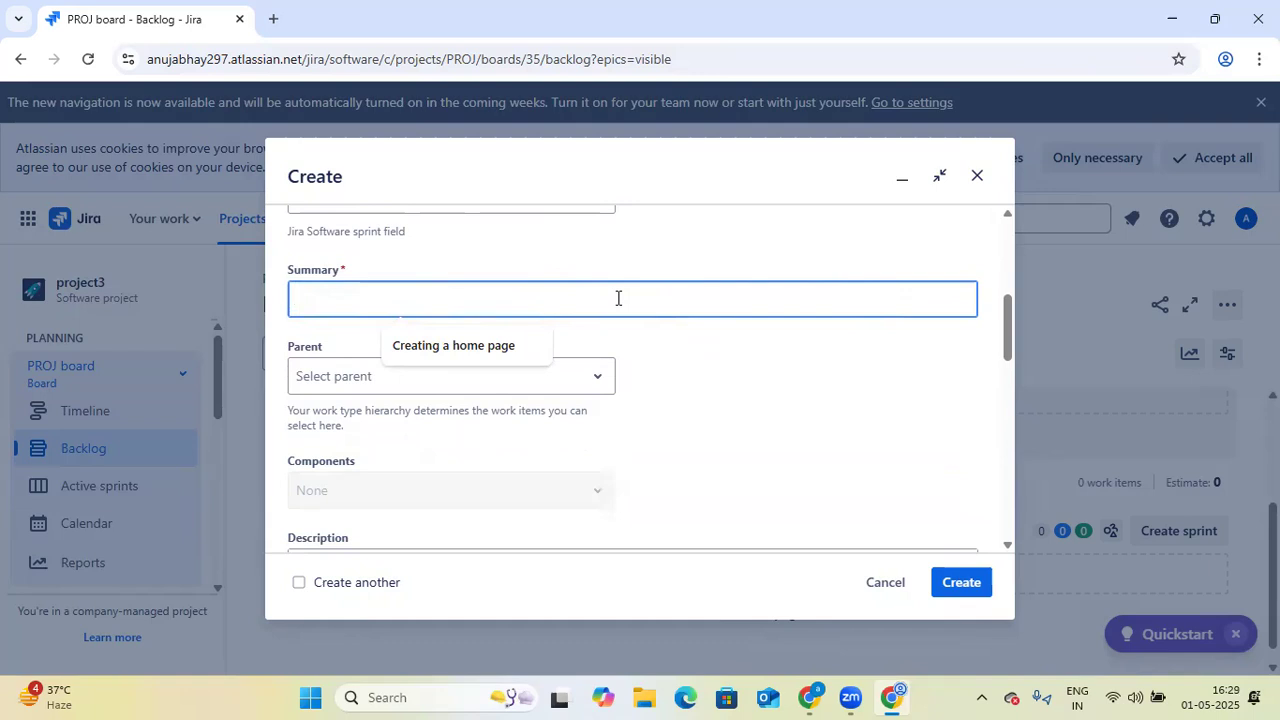
text(A )
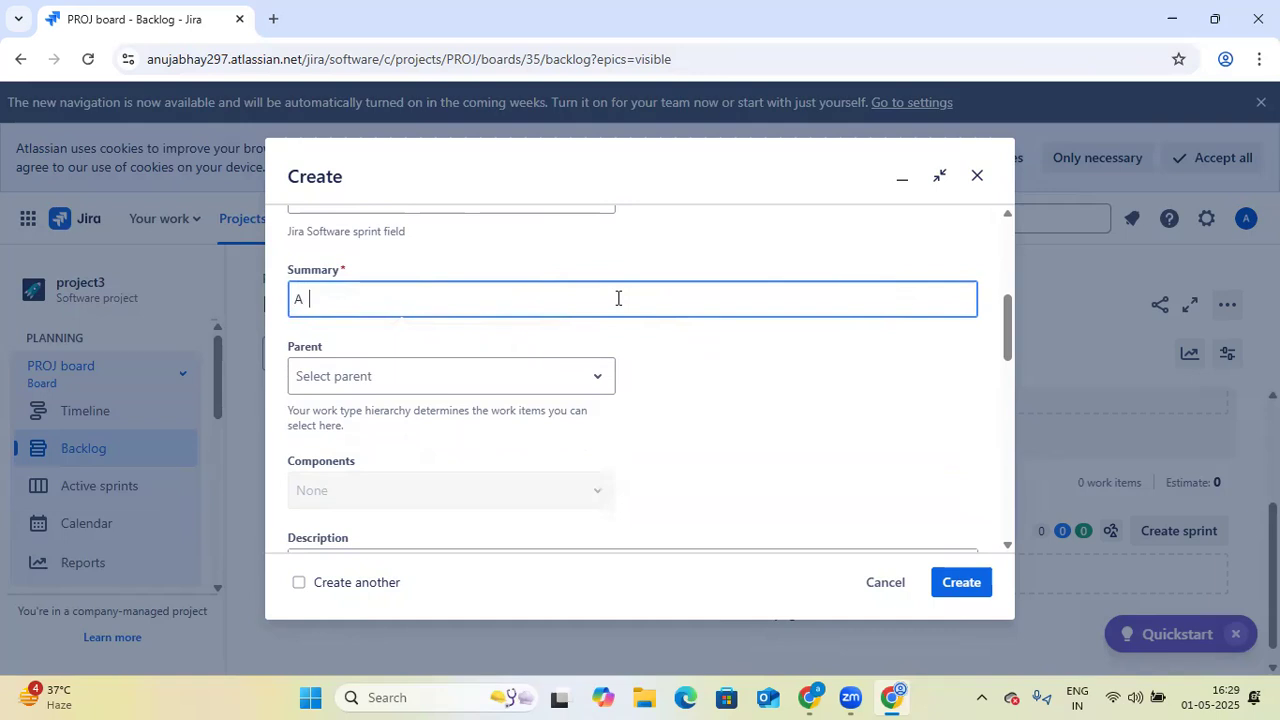
text(a User i Want to)
key(BackSpace)
key(BackSpace)
key(BackSpace)
key(BackSpace)
key(BackSpace)
key(BackSpace)
key(BackSpace)
text(Want to creat)
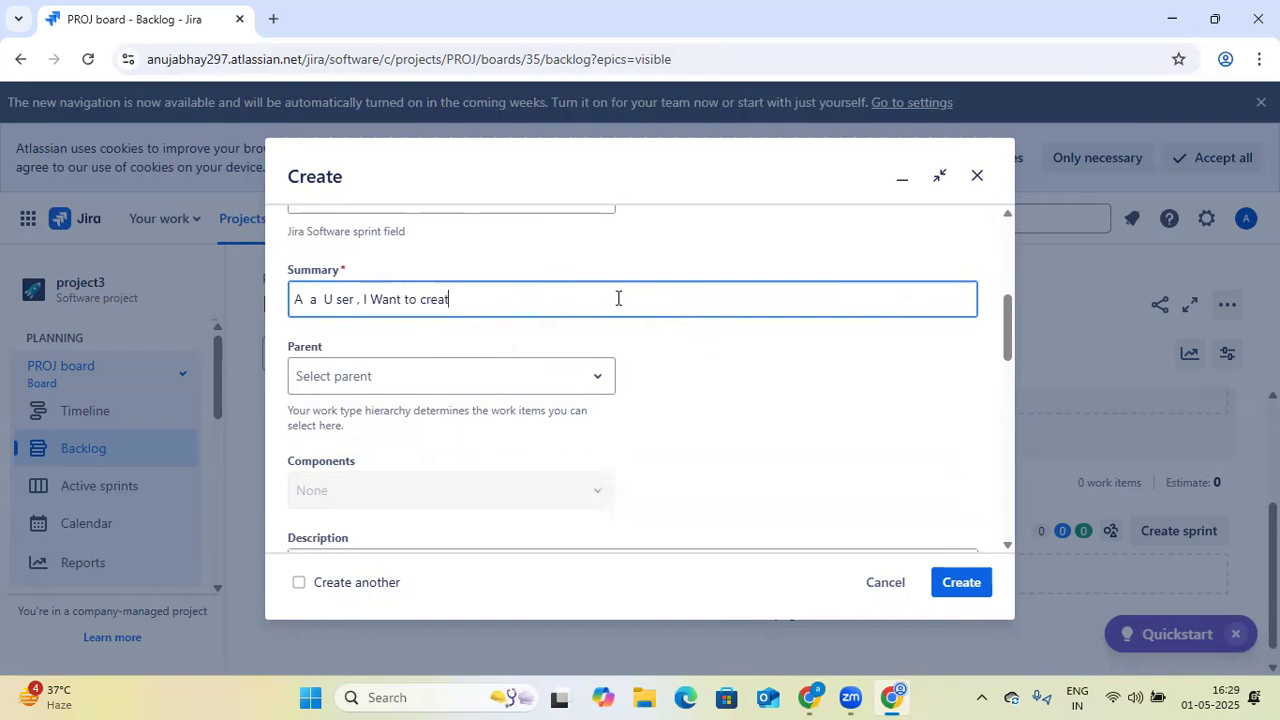
text(e a Save Buto)
key(BackSpace)
text(ton, so that i)
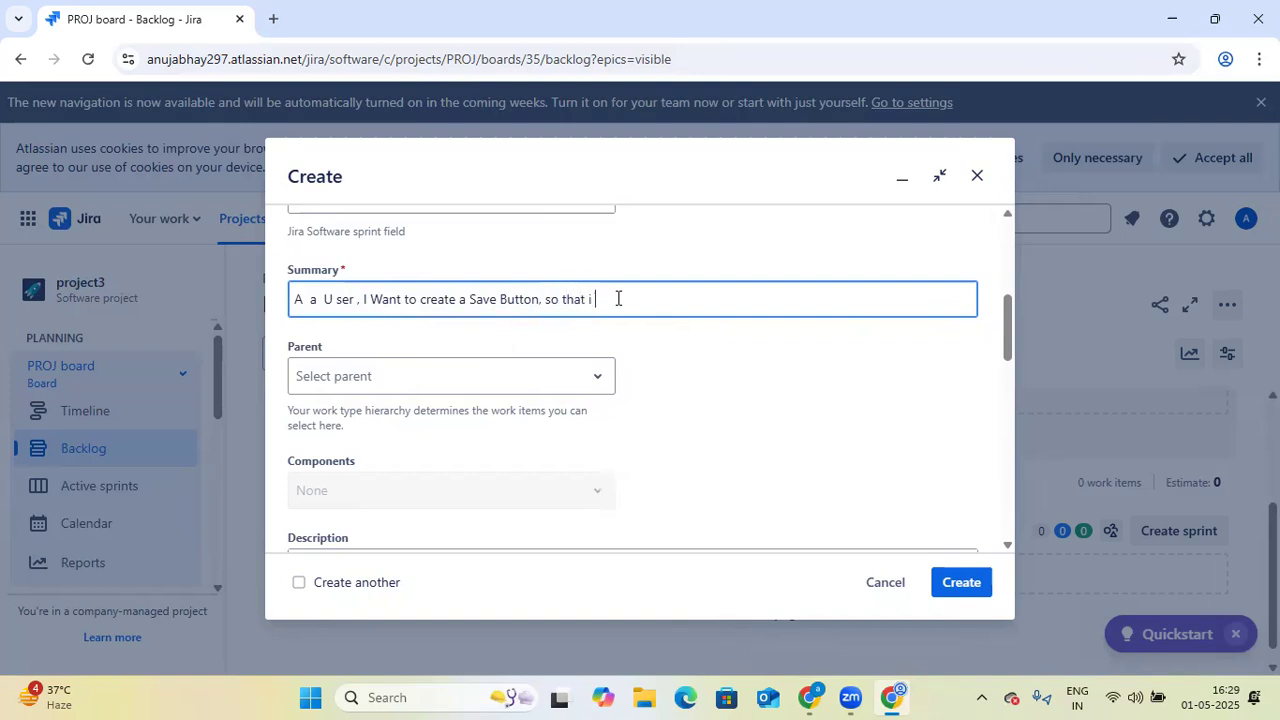
text( can save User De)
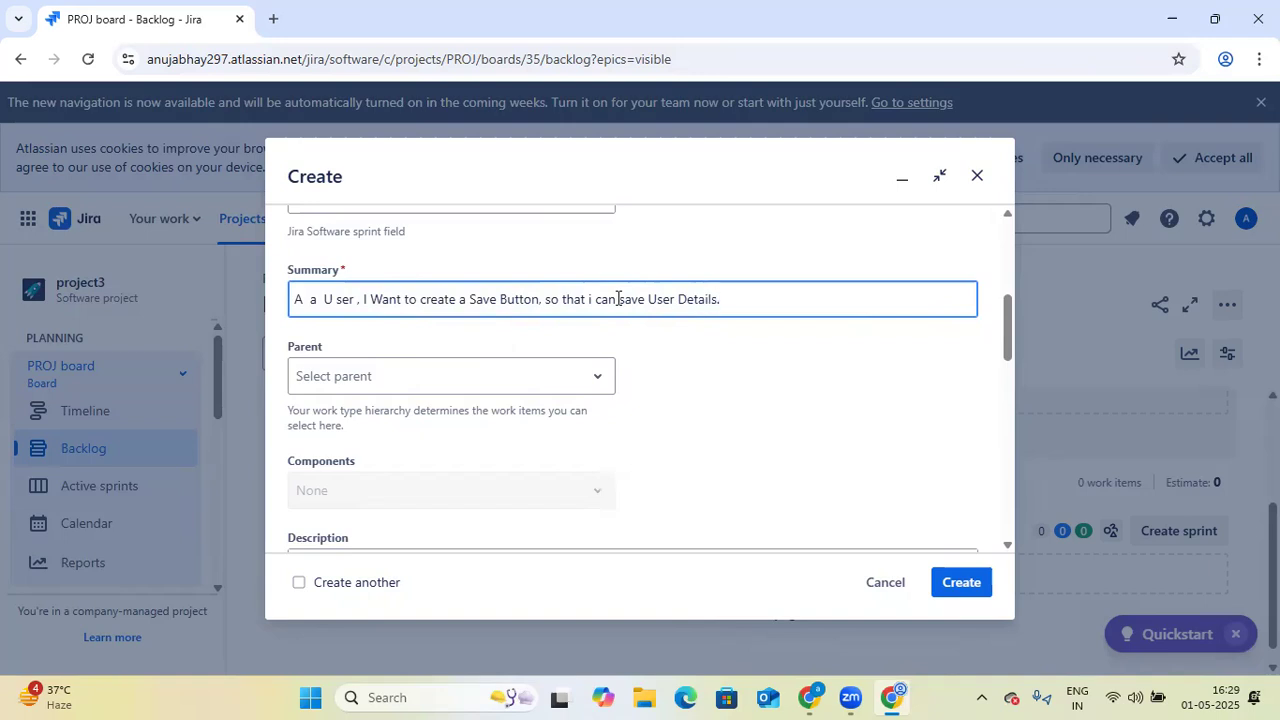
text(tails.)
- Create the story with the remaining fields at their defaults, and reload the backlog page
scroll(540, 360, down, 3)
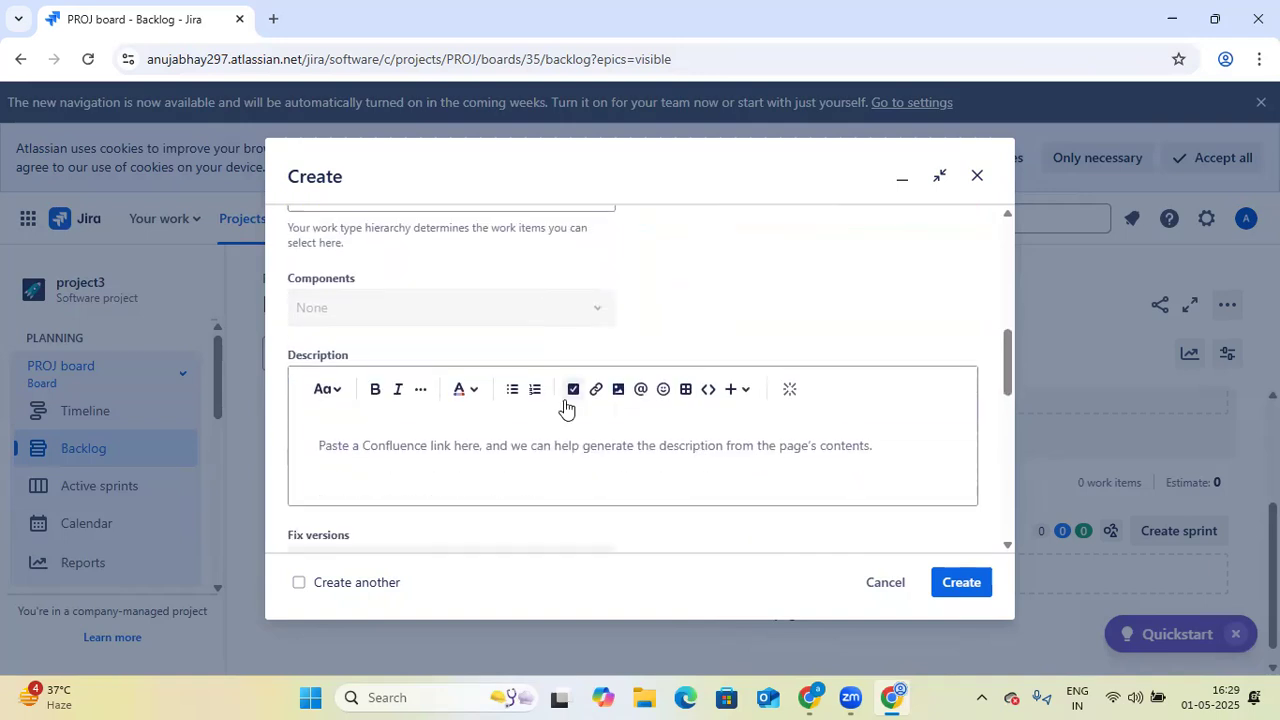
click(323, 423)
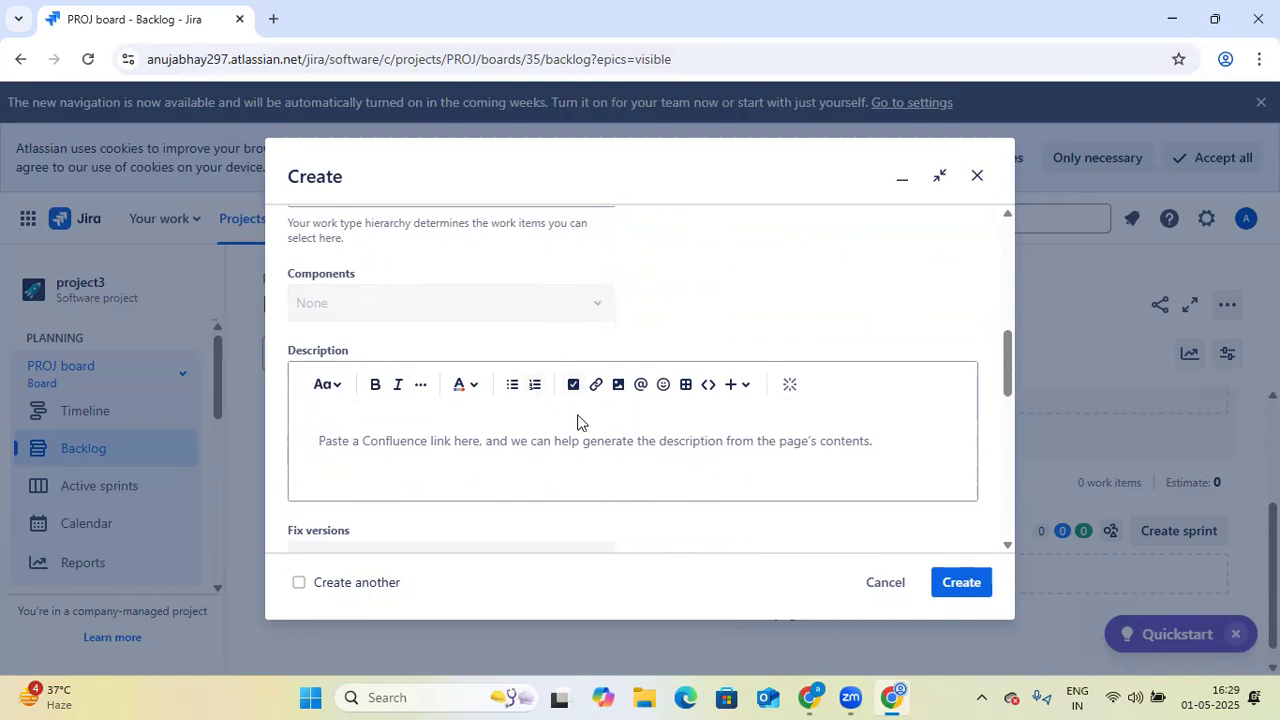
scroll(886, 483, down, 3)
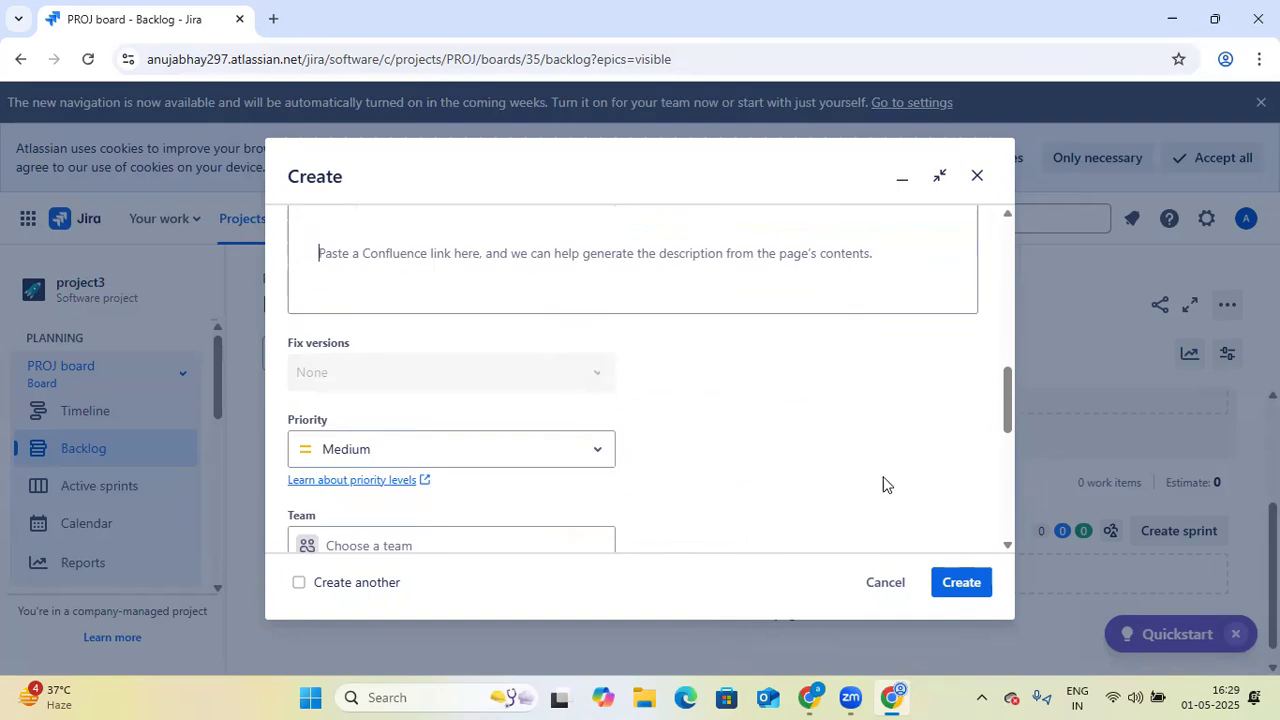
click(966, 590)
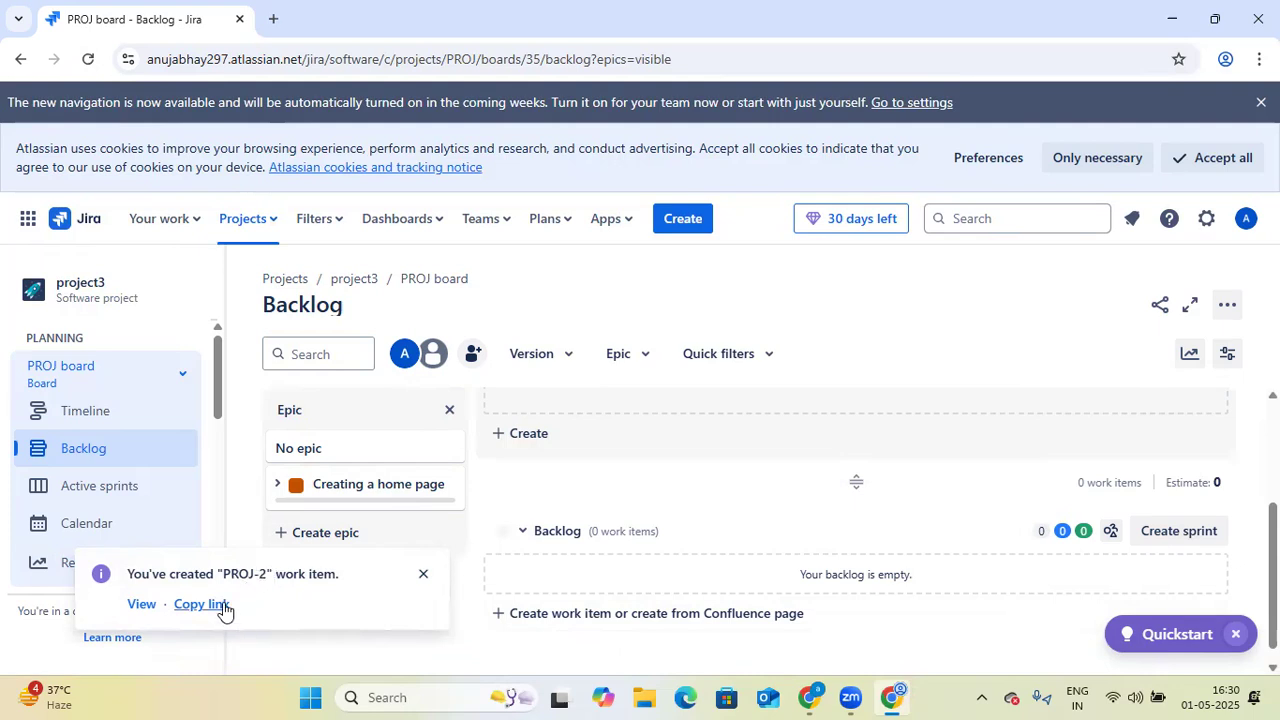
click(89, 58)
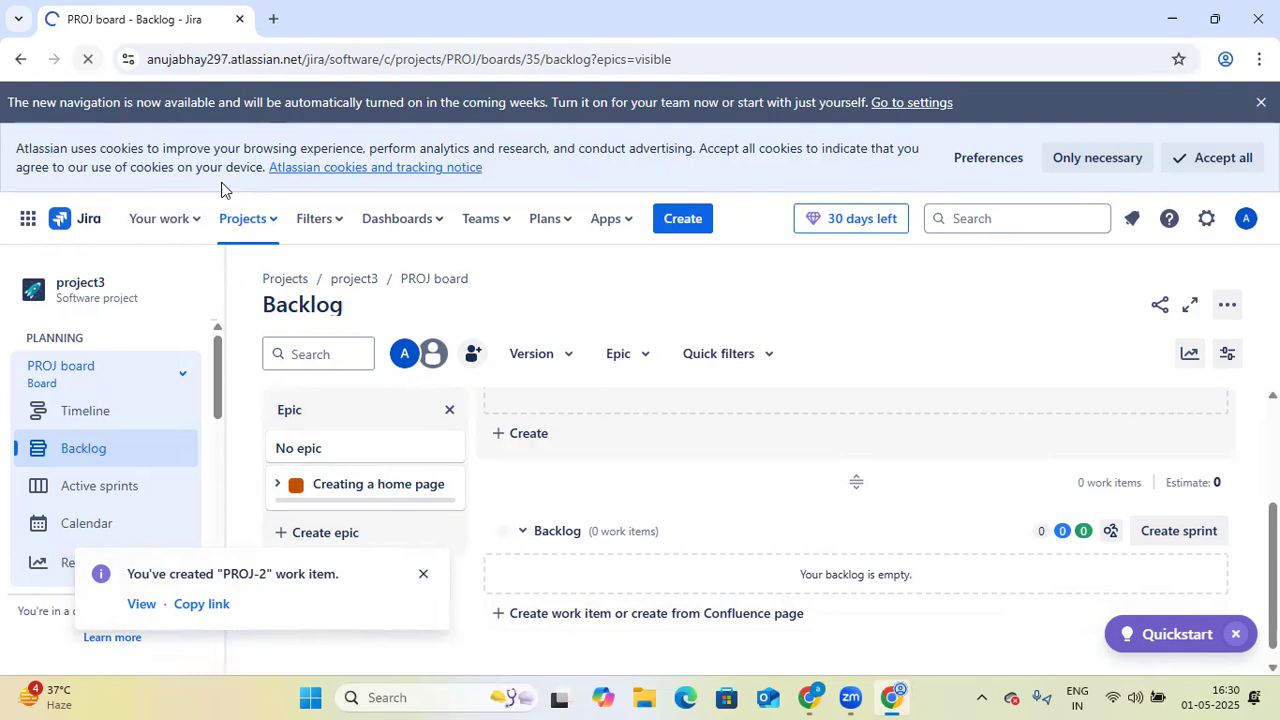
click(424, 578)
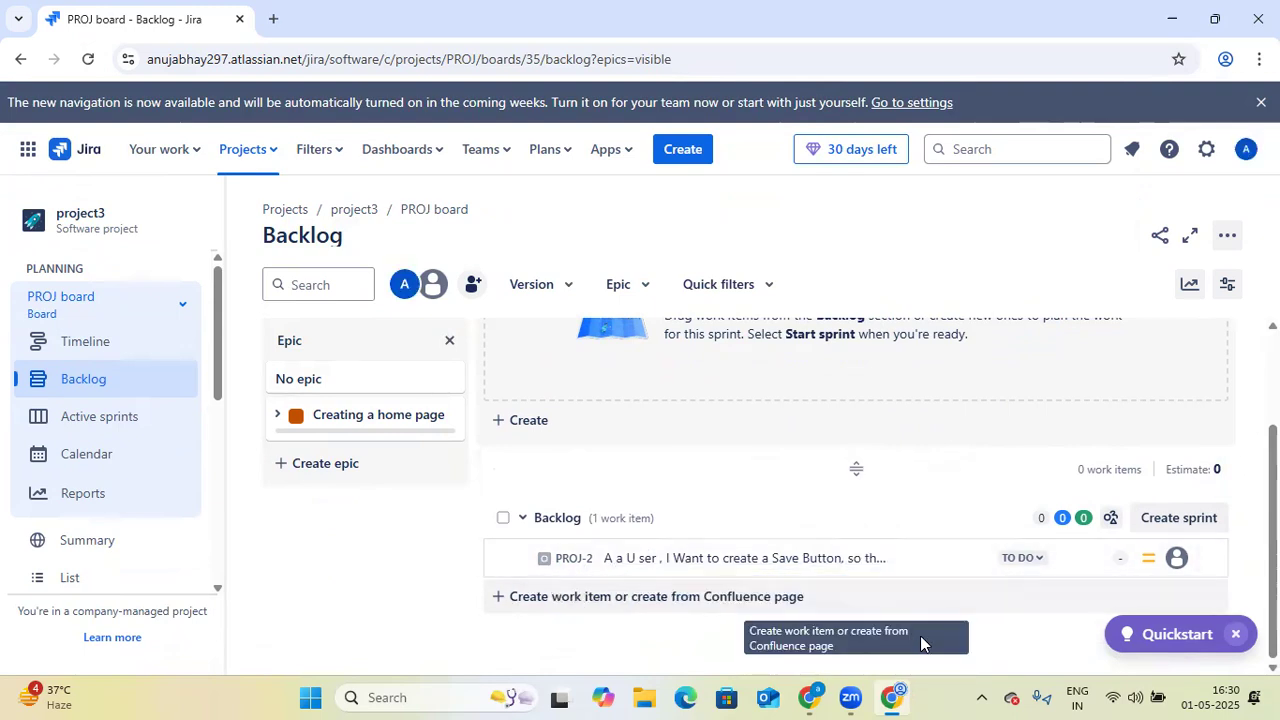
- Switch to the other Chrome window signed in with the second Jira account and view its recent projects
mouse_move(818, 697)
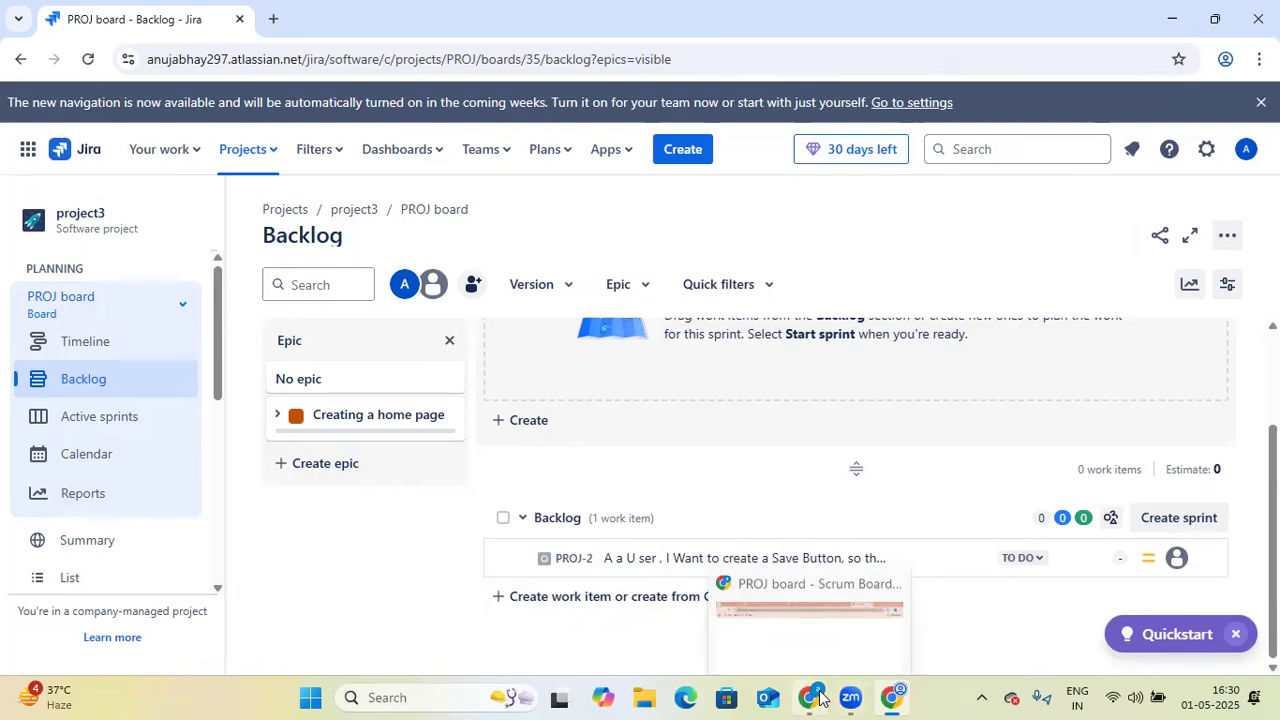
click(818, 697)
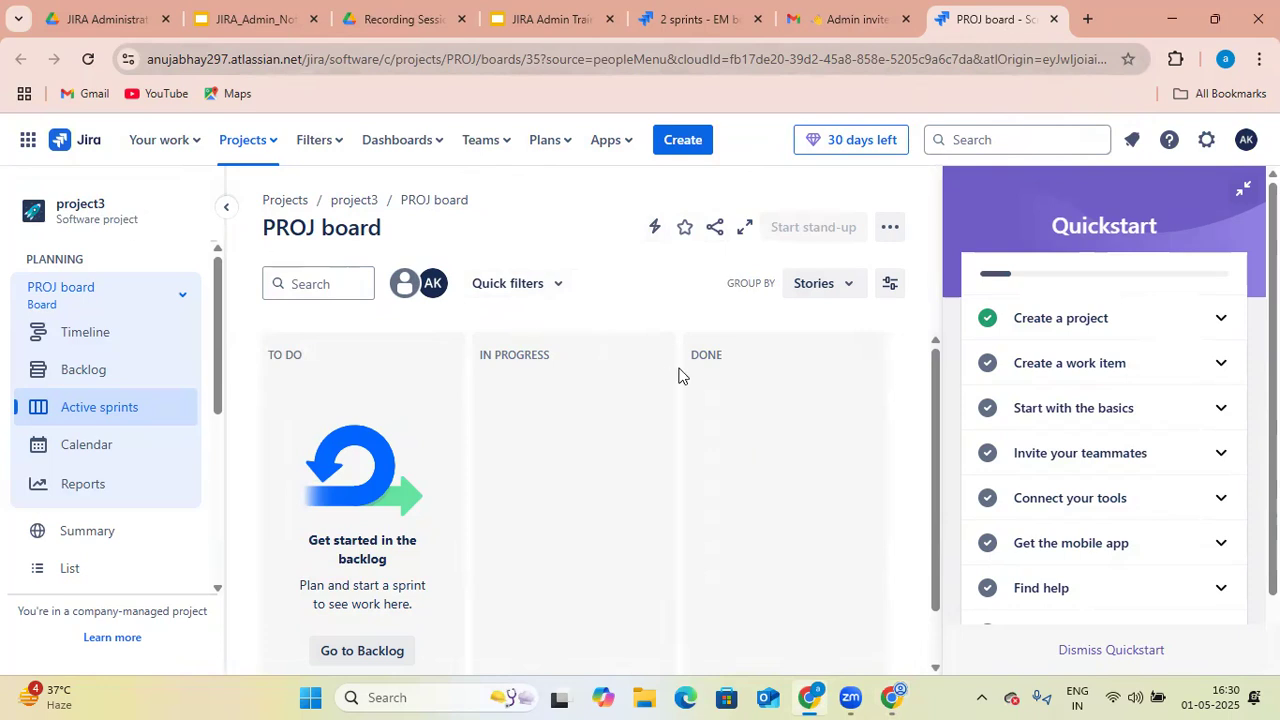
click(893, 697)
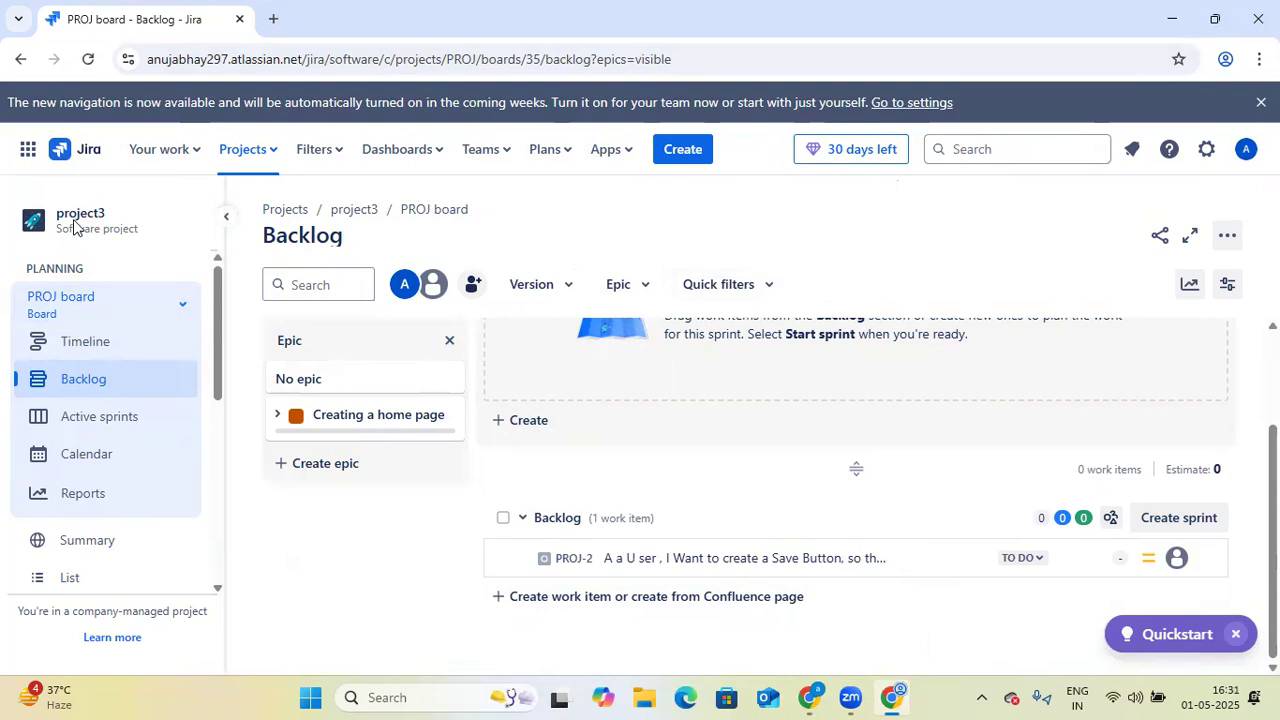
click(810, 697)
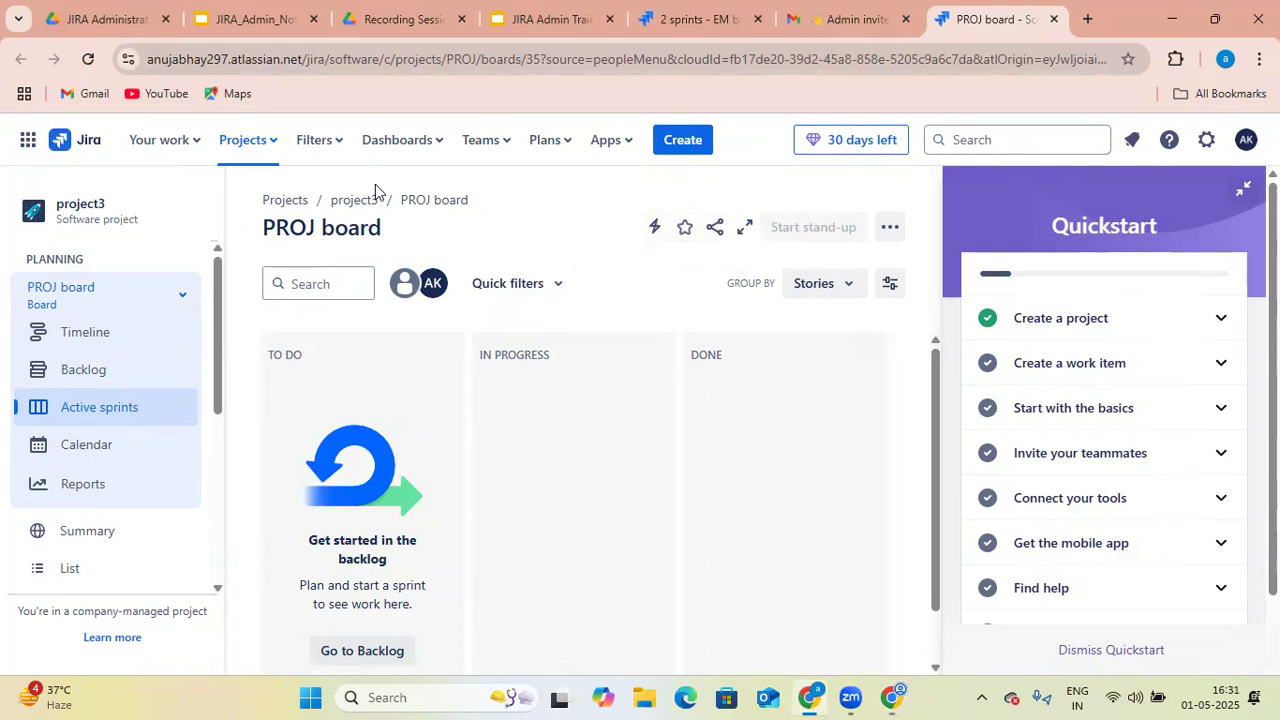
click(270, 146)
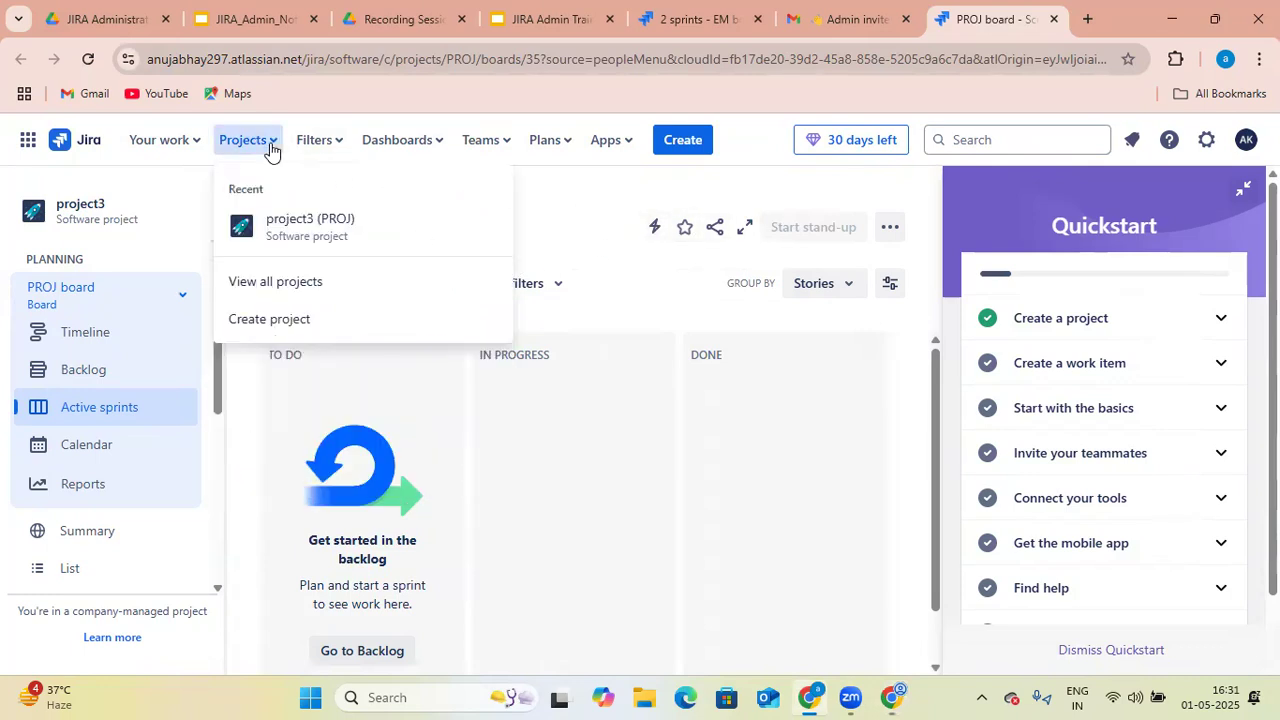
click(611, 257)
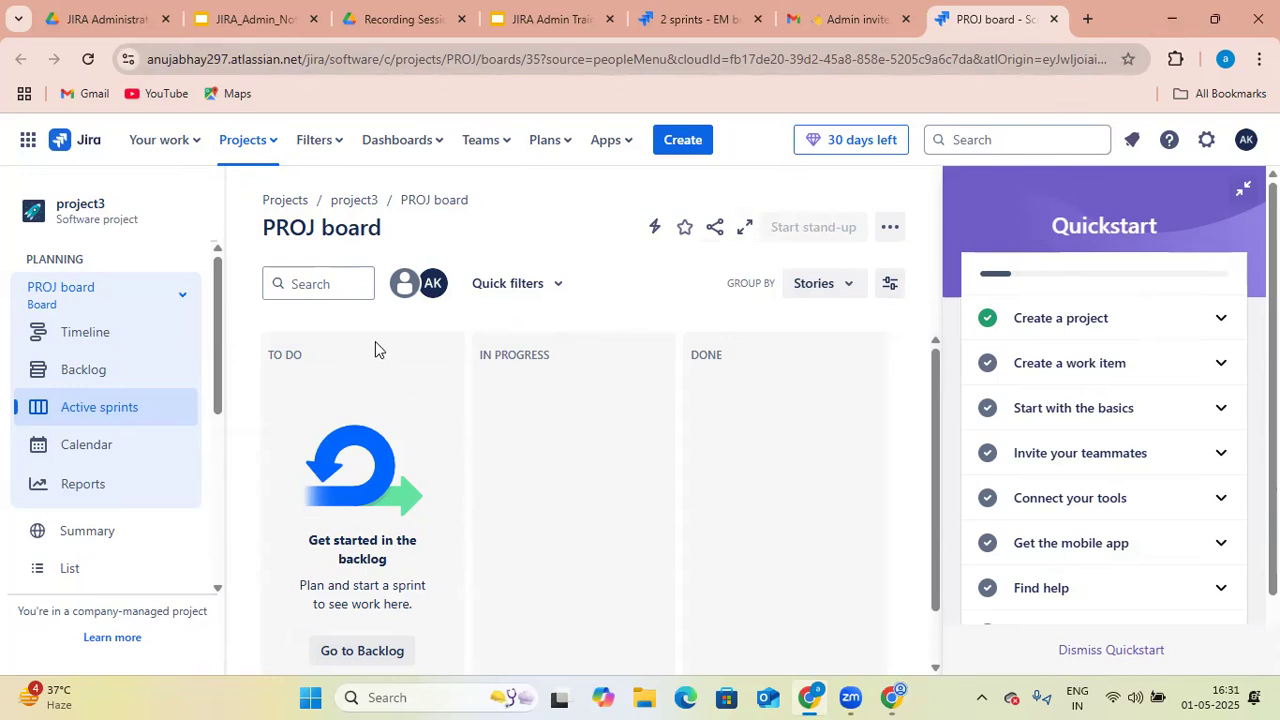
- Open project3's backlog in the second account and examine its work items, closing the inline work item entry unused
click(92, 372)
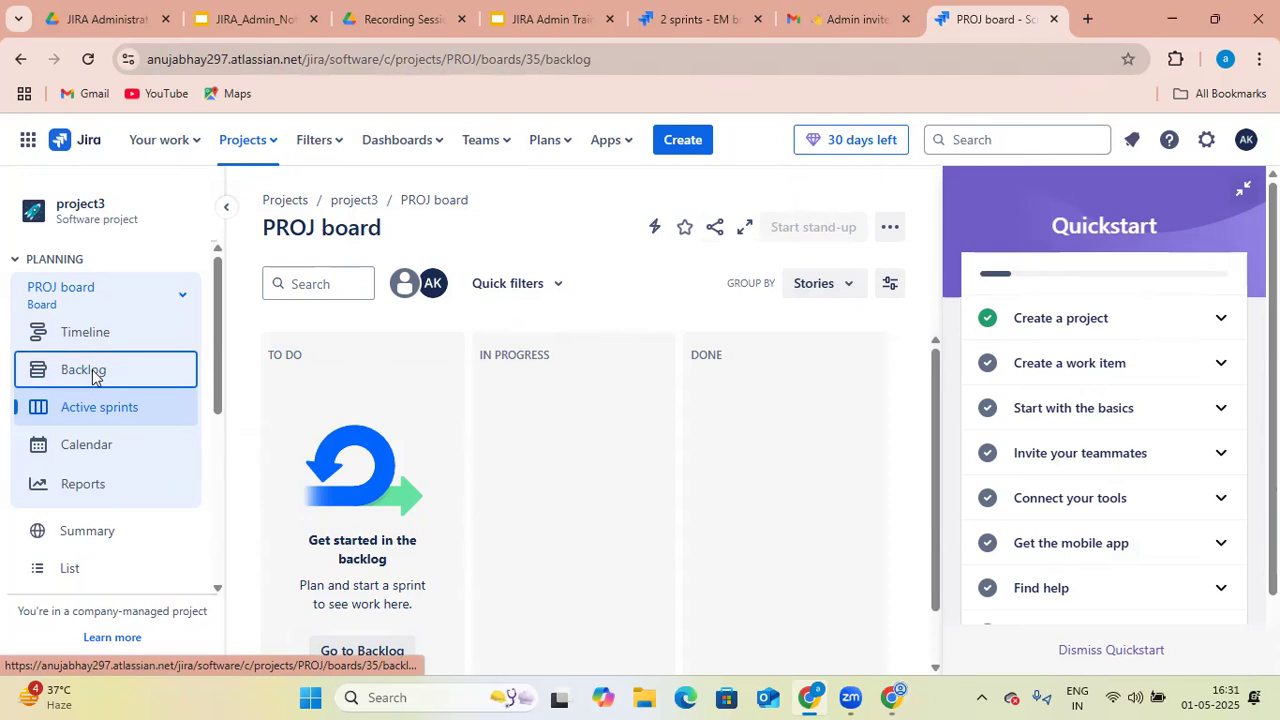
scroll(414, 608, down, 2)
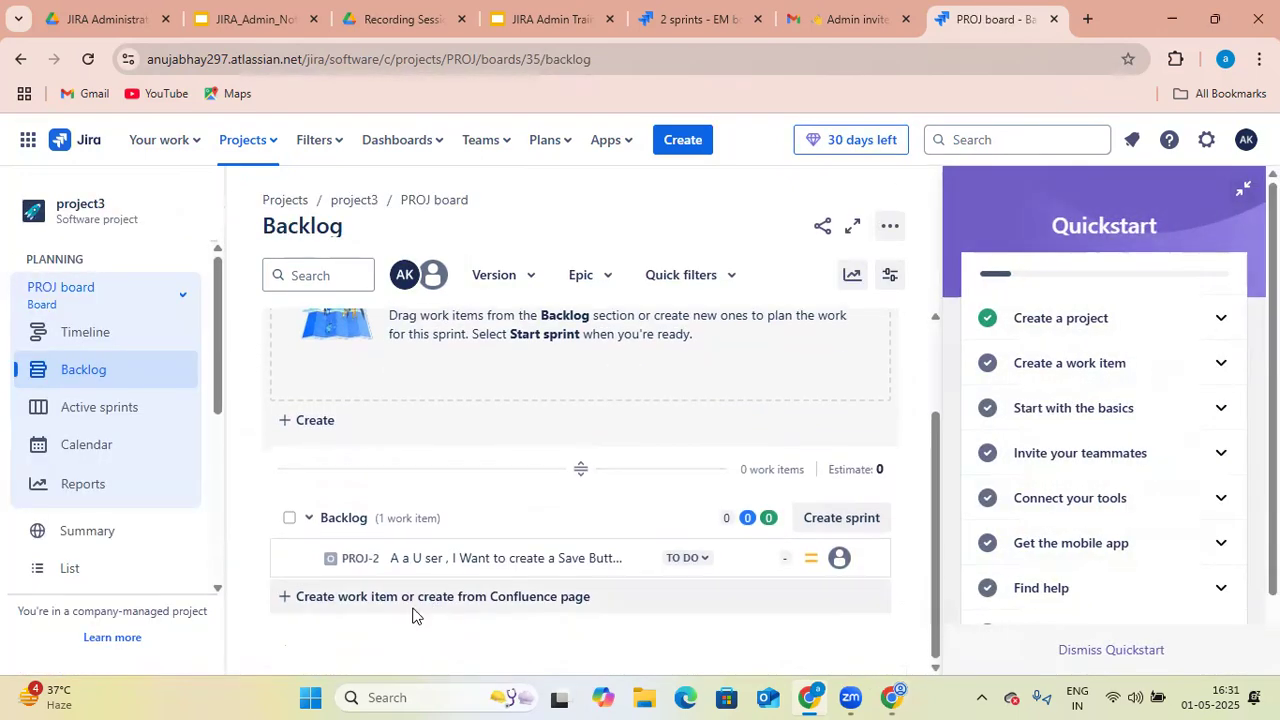
scroll(371, 609, up, 1)
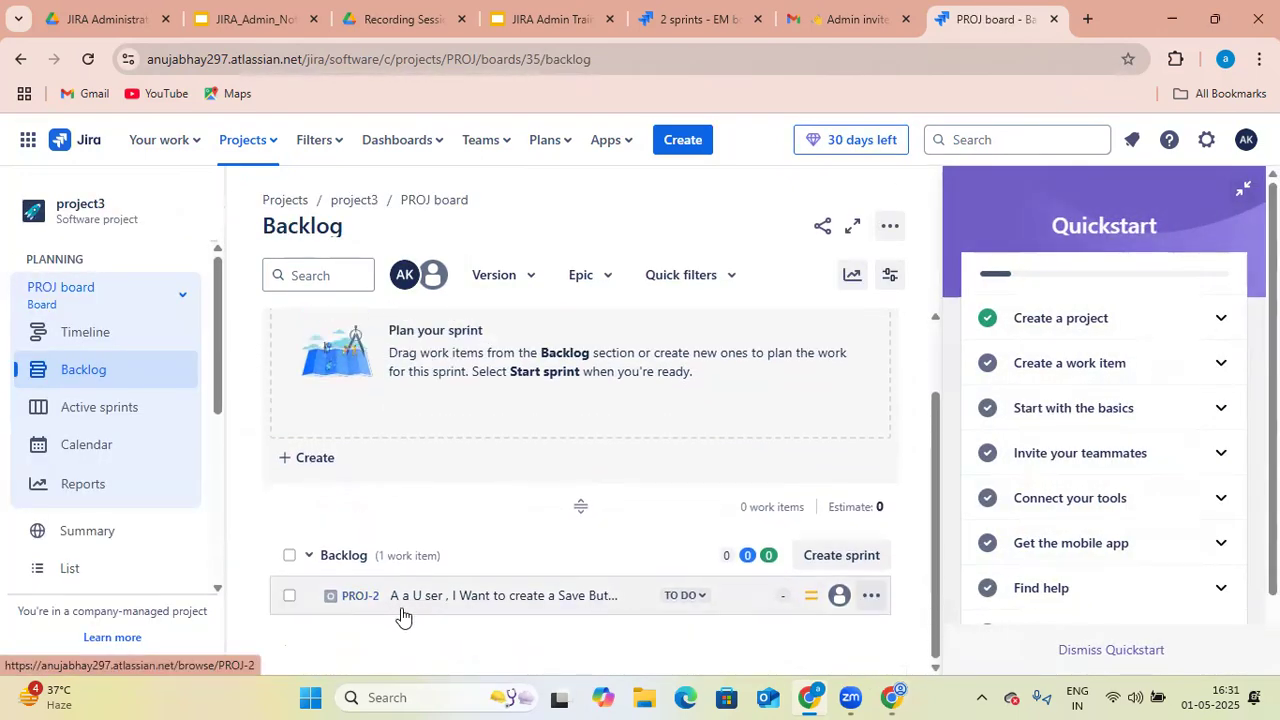
click(482, 608)
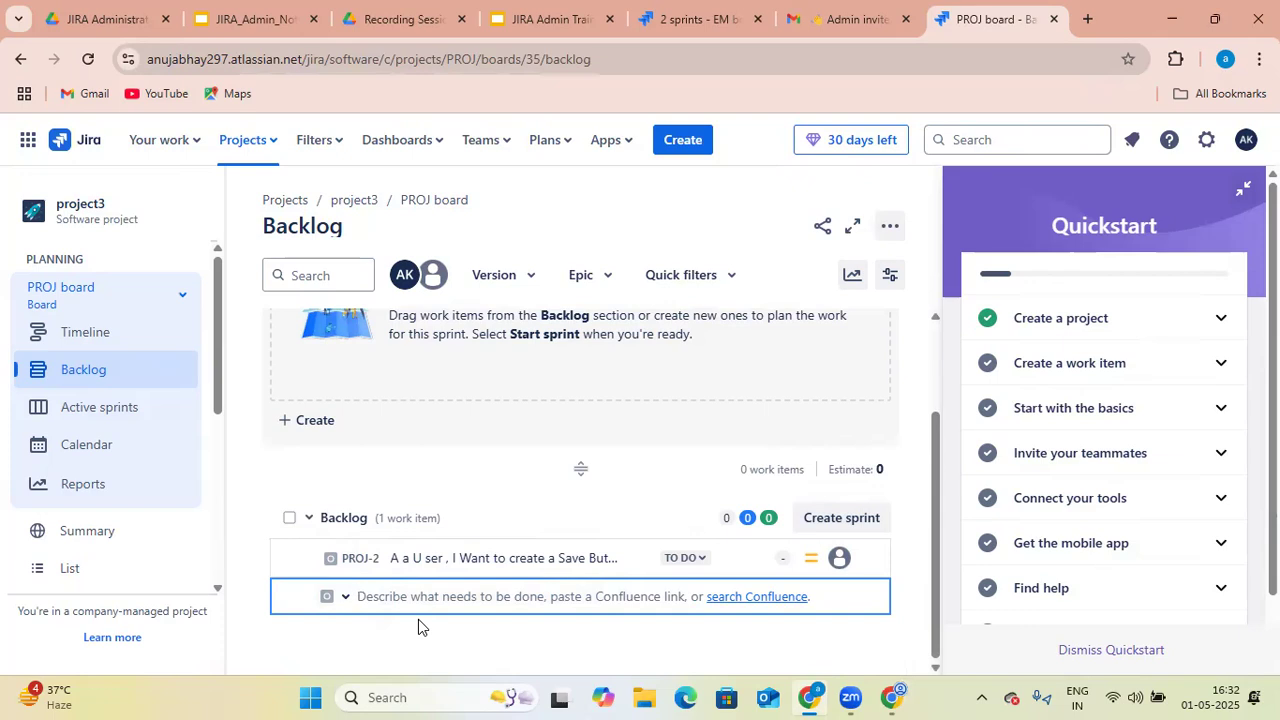
click(473, 493)
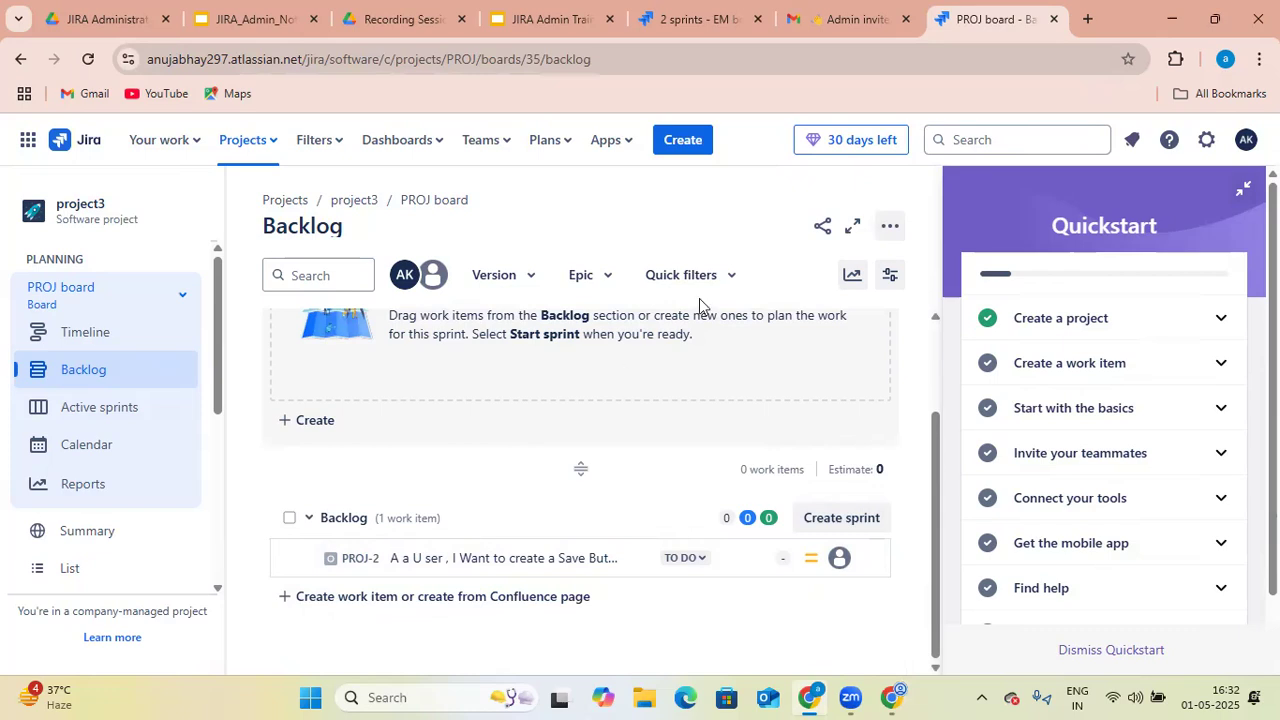
- Switch to the second account's Chrome window and start a new backlog work item of type Task
mouse_move(891, 697)
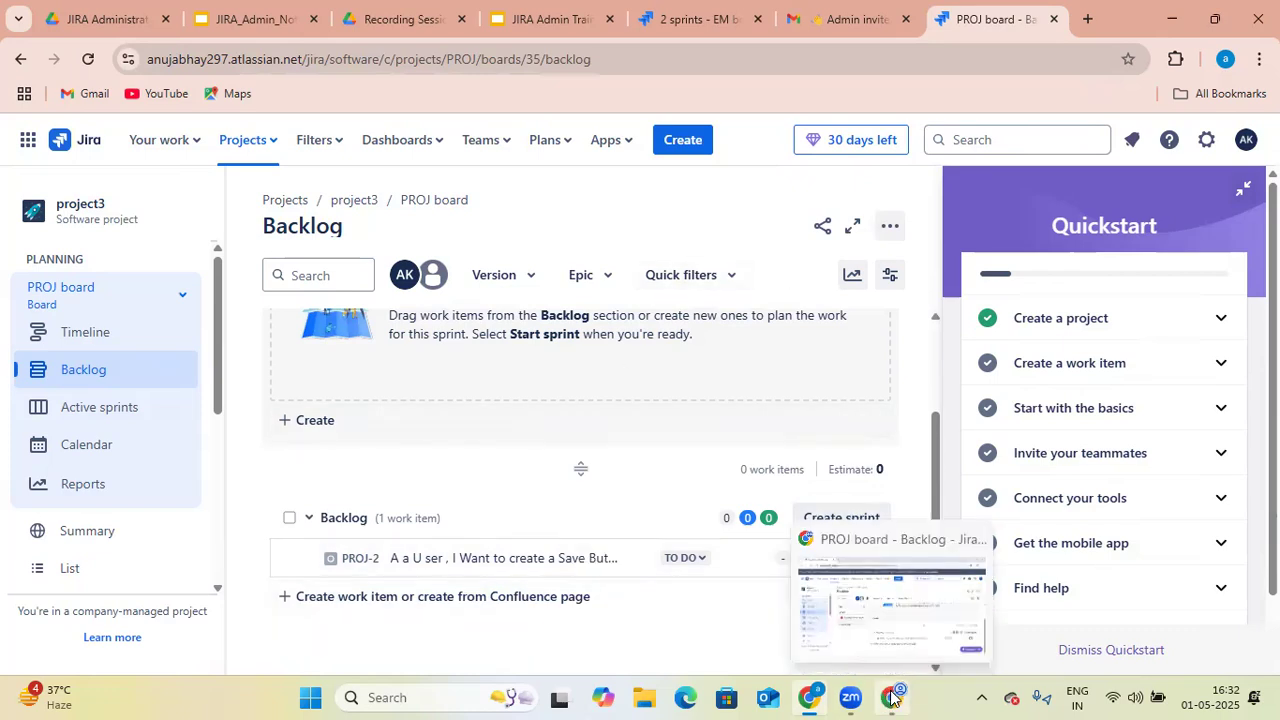
click(911, 651)
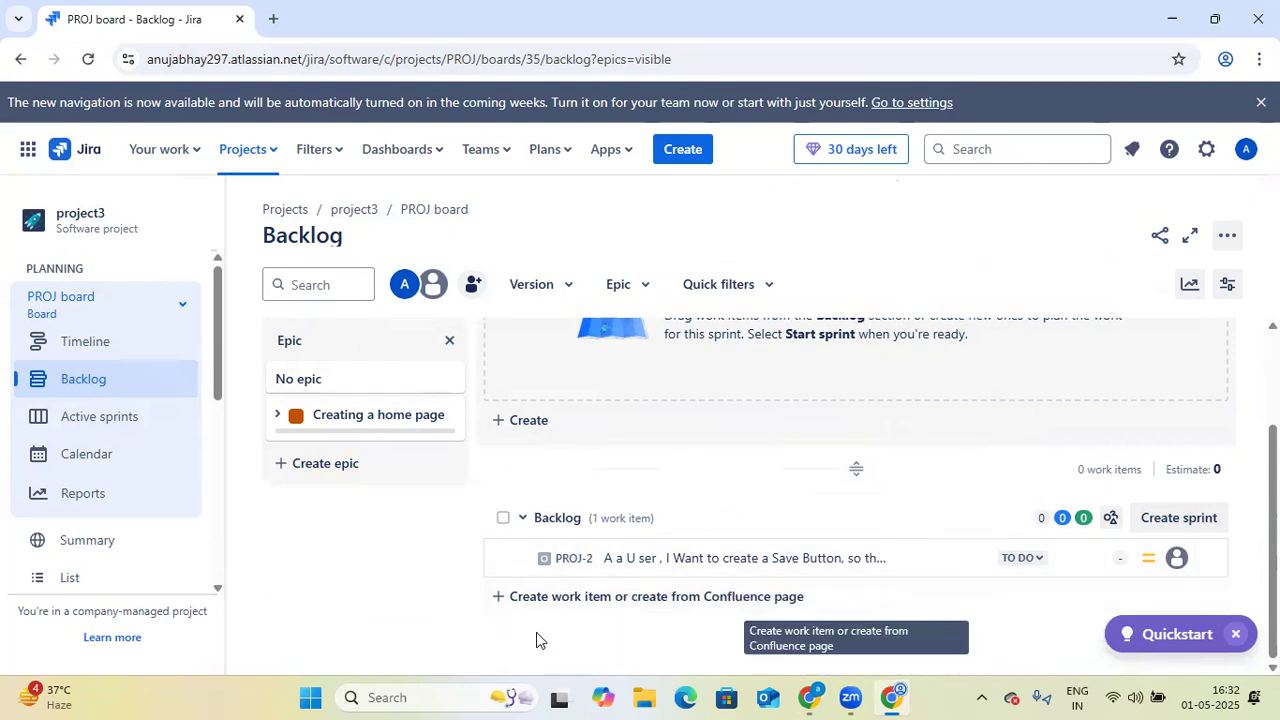
click(522, 603)
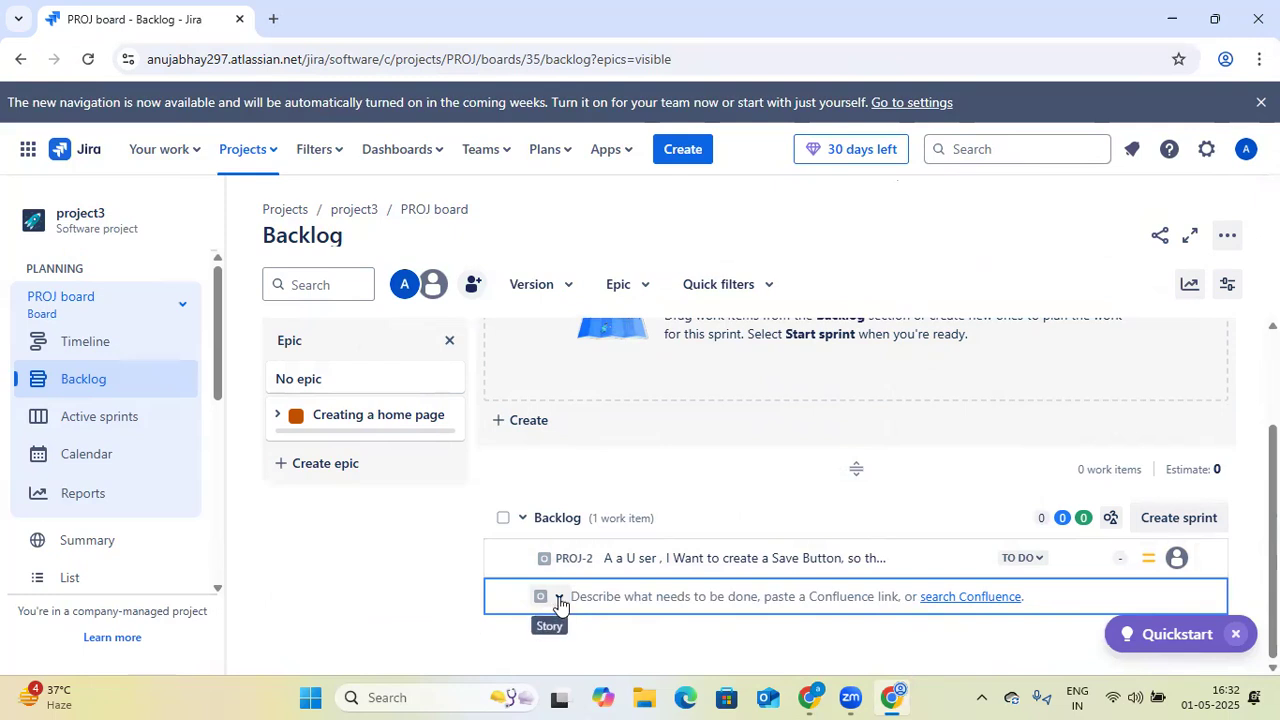
click(557, 600)
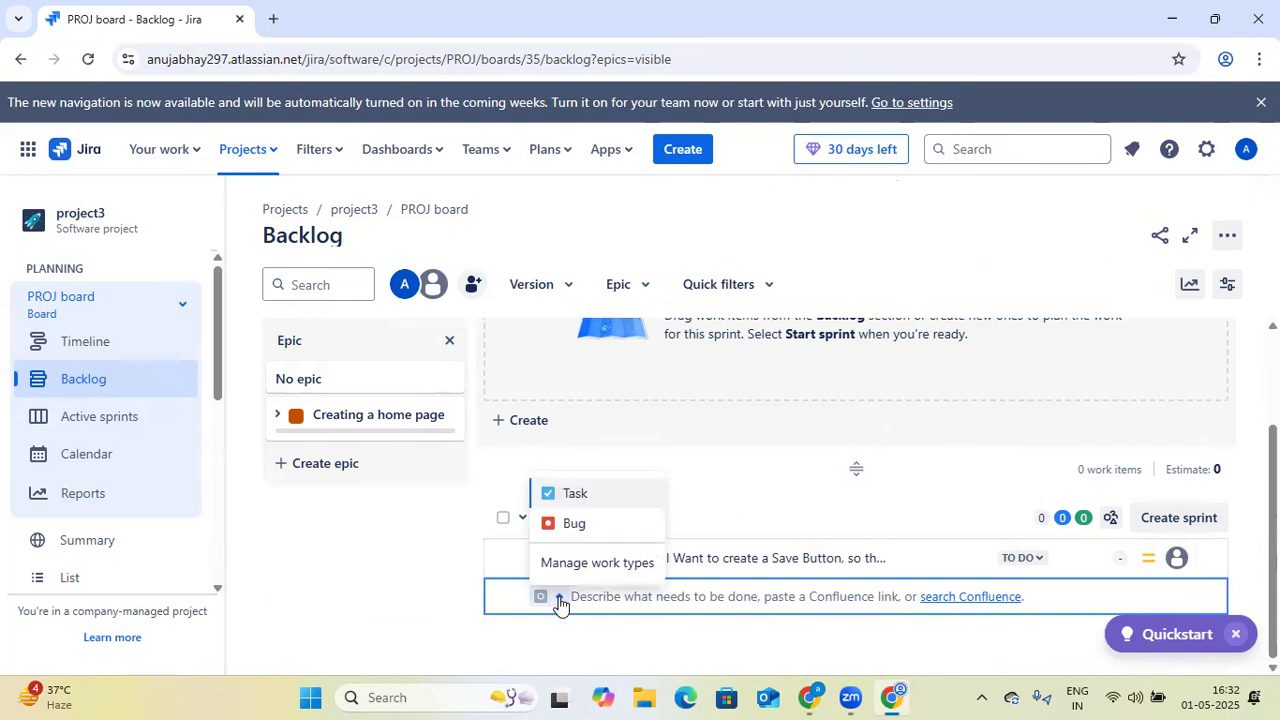
click(598, 496)
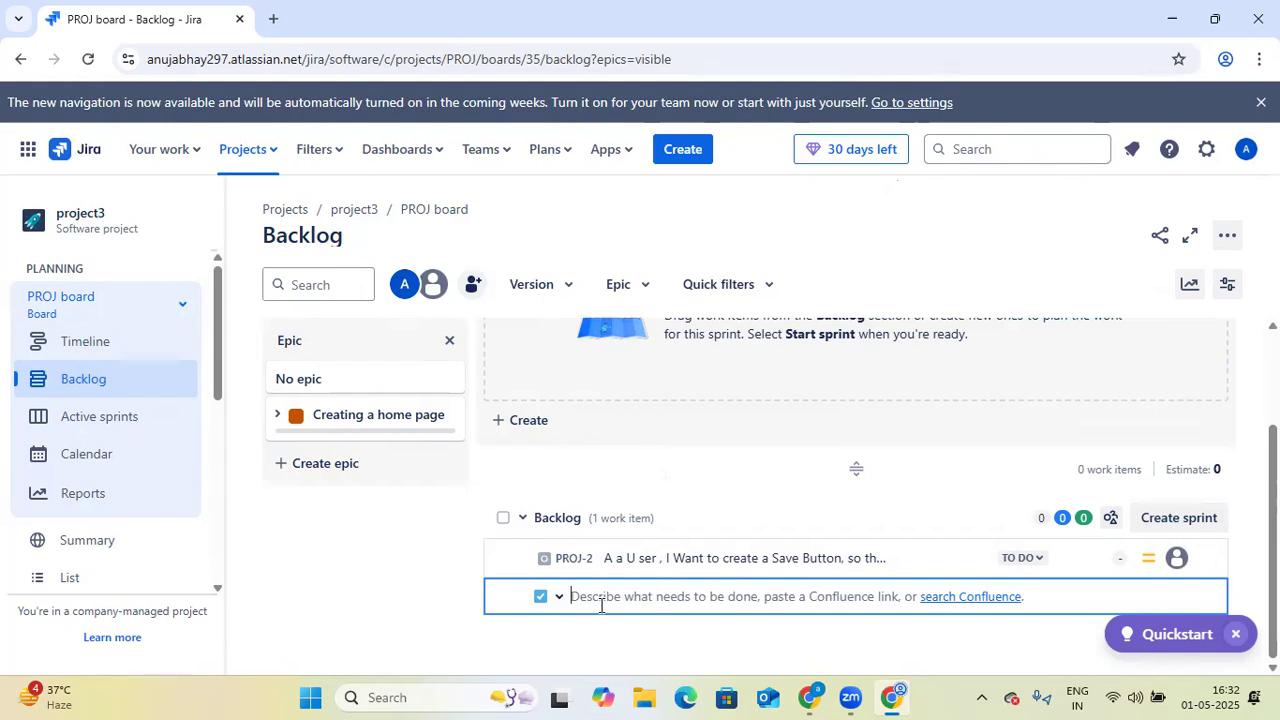
text(A )
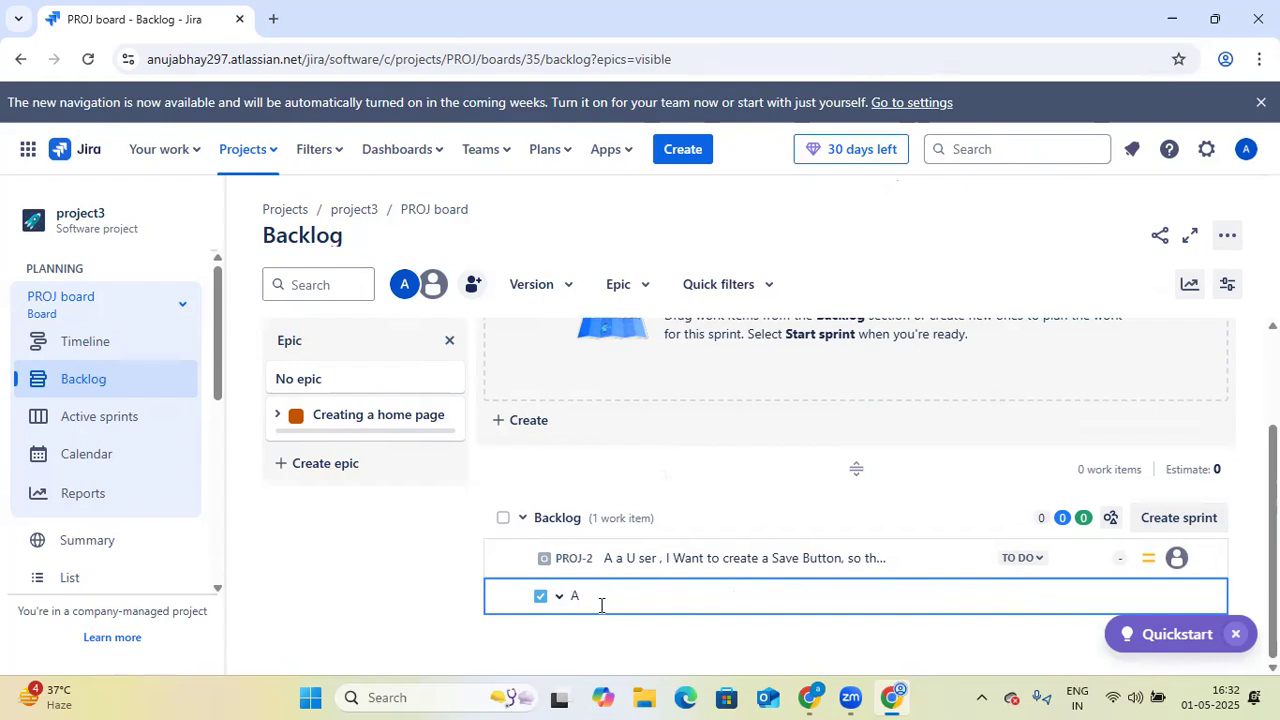
text(s a Auser i want to ad)
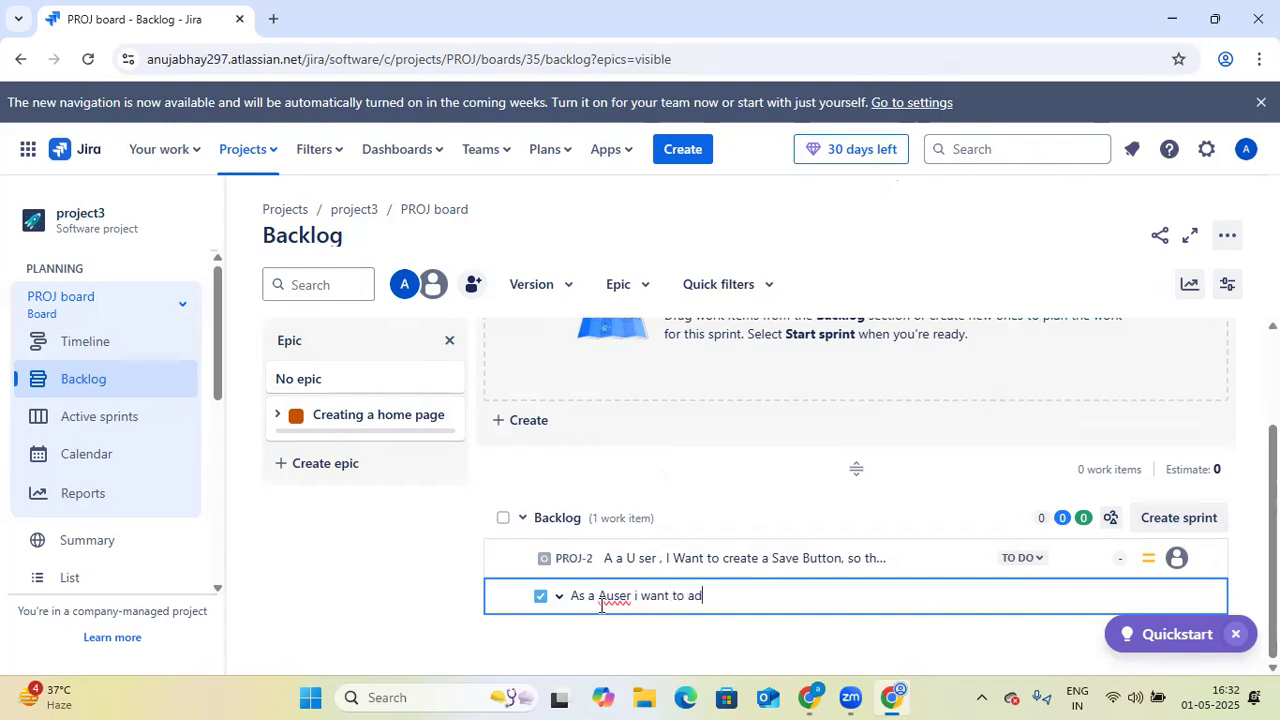
text(d a)
key(BackSpace)
key(BackSpace)
key(BackSpace)
key(BackSpace)
key(BackSpace)
key(BackSpace)
key(BackSpace)
key(BackSpace)
key(BackSpace)
key(BackSpace)
key(BackSpace)
key(BackSpace)
key(BackSpace)
key(BackSpace)
key(BackSpace)
key(BackSpace)
key(BackSpace)
key(BackSpace)
key(BackSpace)
key(BackSpace)
key(BackSpace)
key(BackSpace)
key(BackSpace)
key(BackSpace)
key(BackSpace)
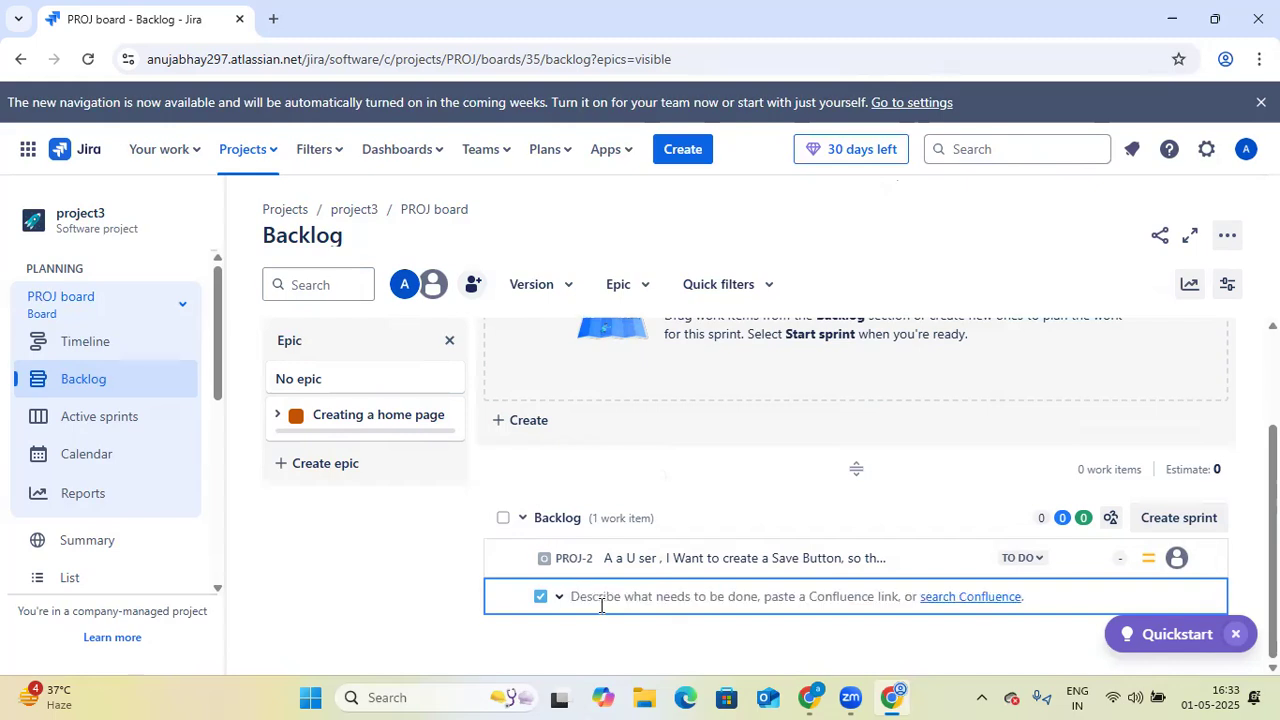
- Create the backlog task with the summary "Create a Form to add user detail"
text(Cre)
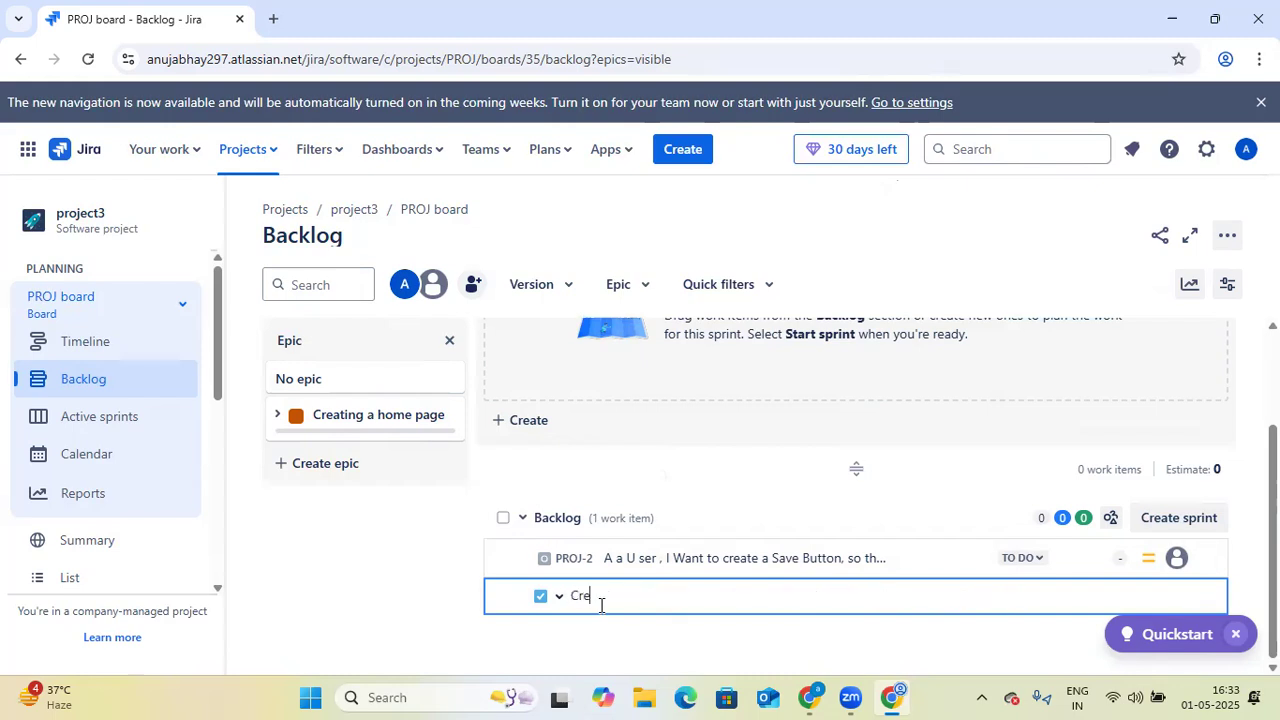
text(ate a Form to add user detail)
key(Return)
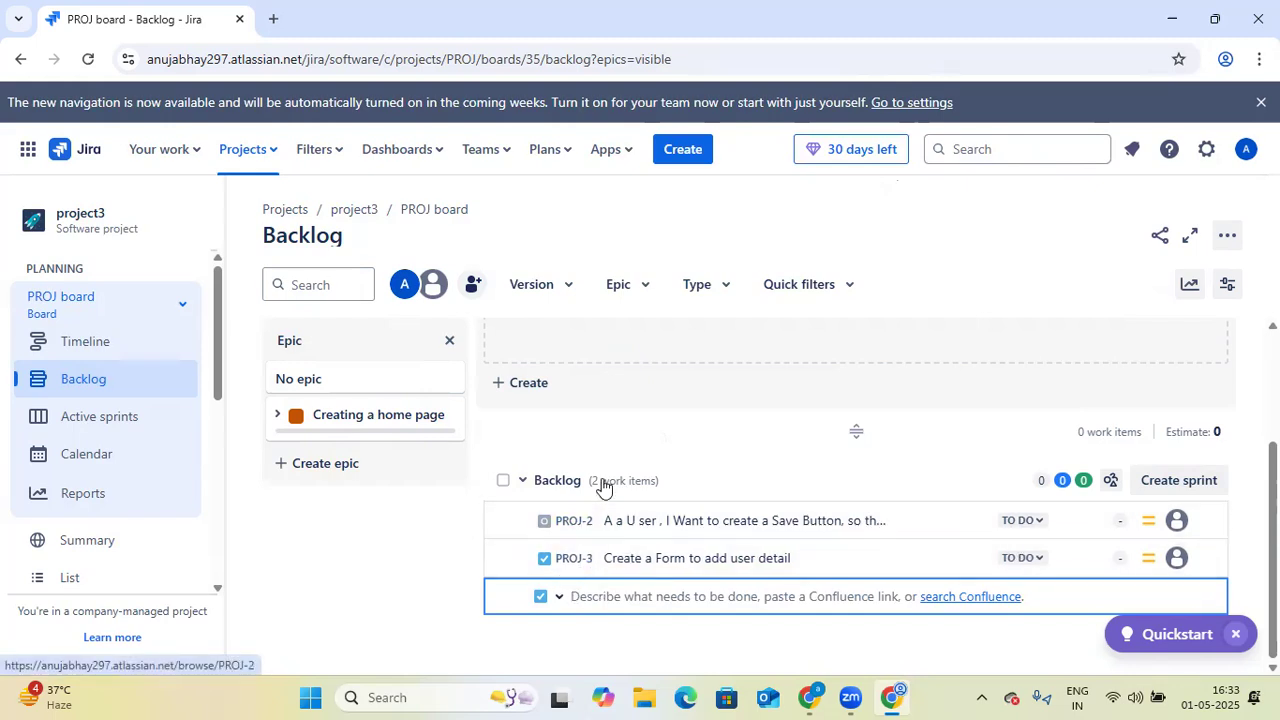
- Set the type of the new backlog work item entry to Bug
click(560, 597)
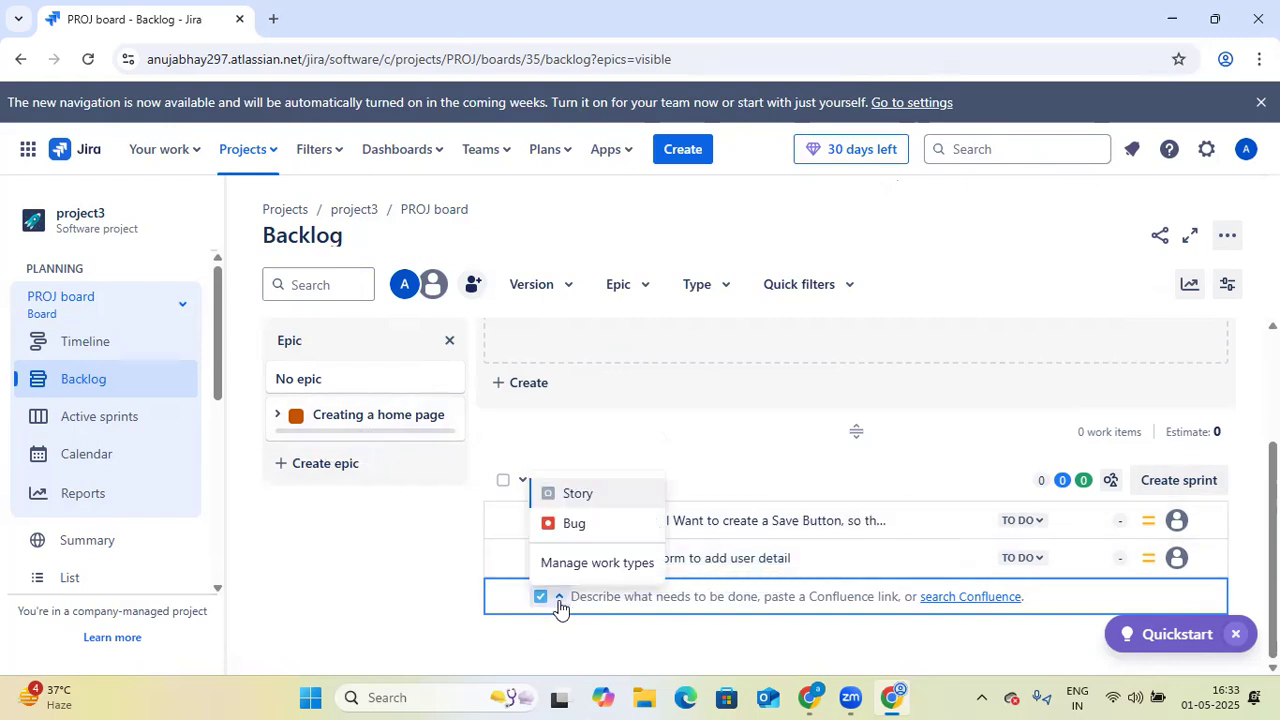
click(578, 524)
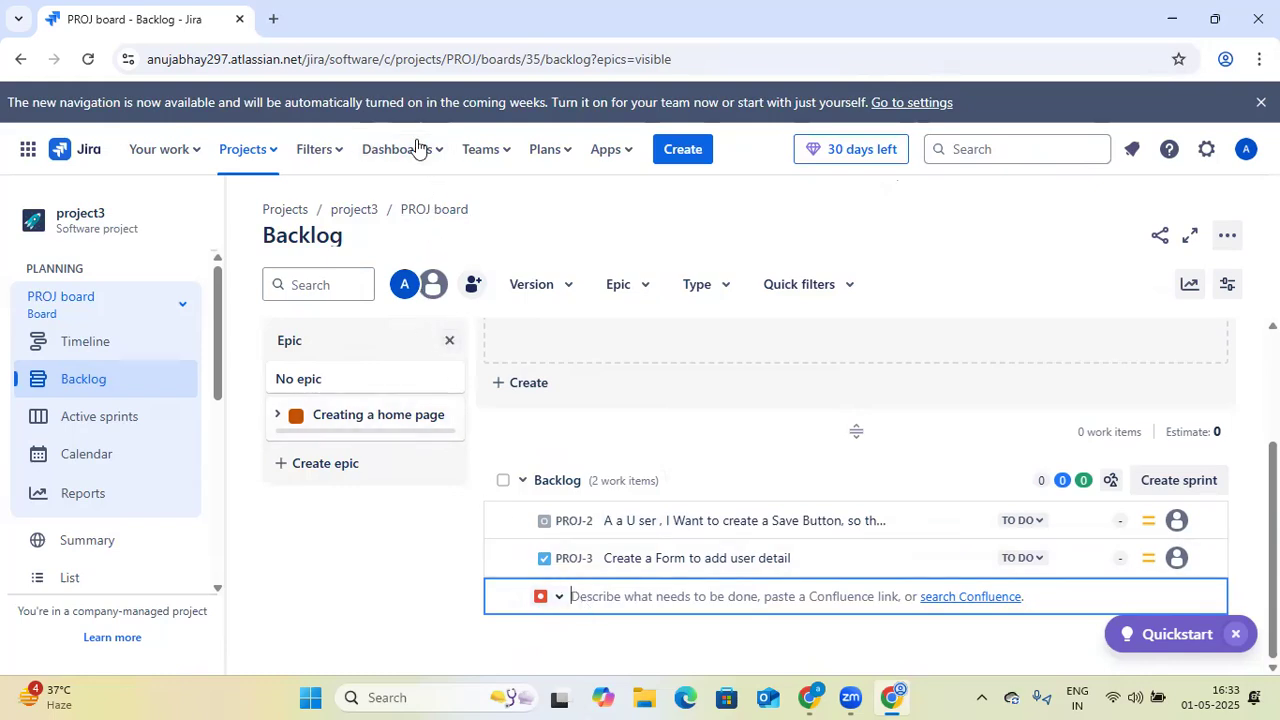
- View the WhatsApp Web login page in a new browser tab, and return to the project3 backlog
click(273, 19)
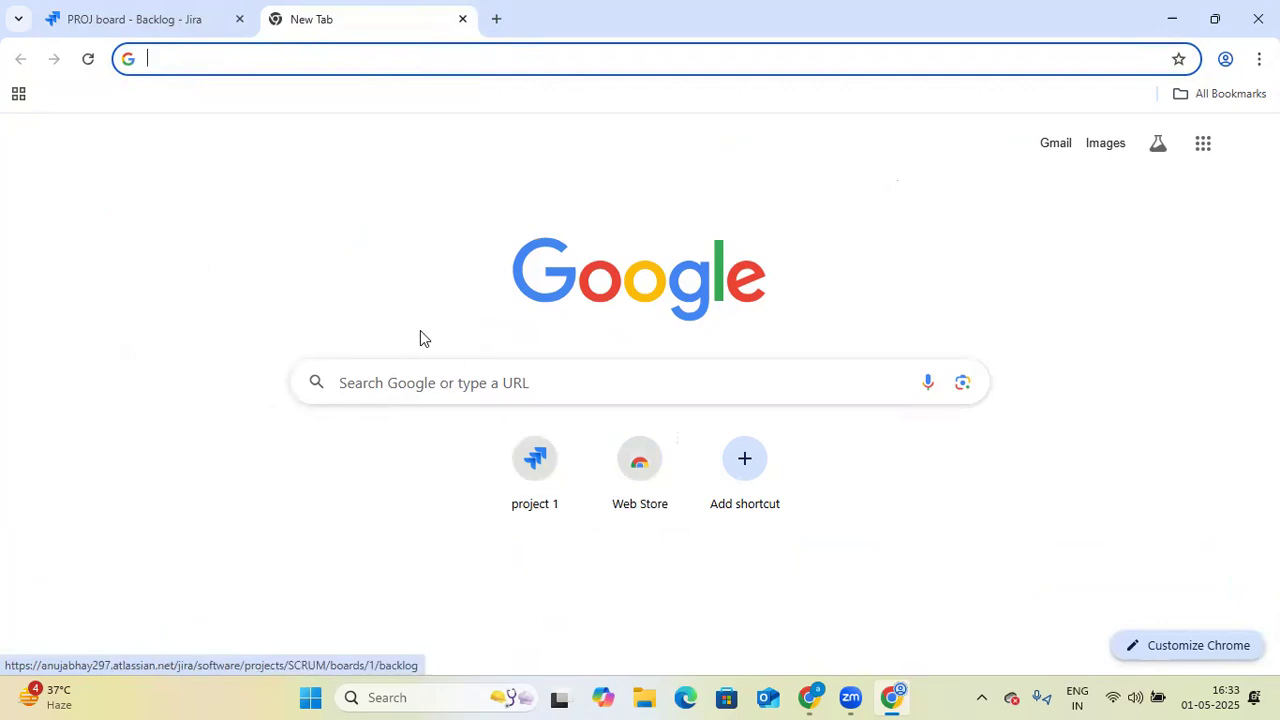
click(233, 63)
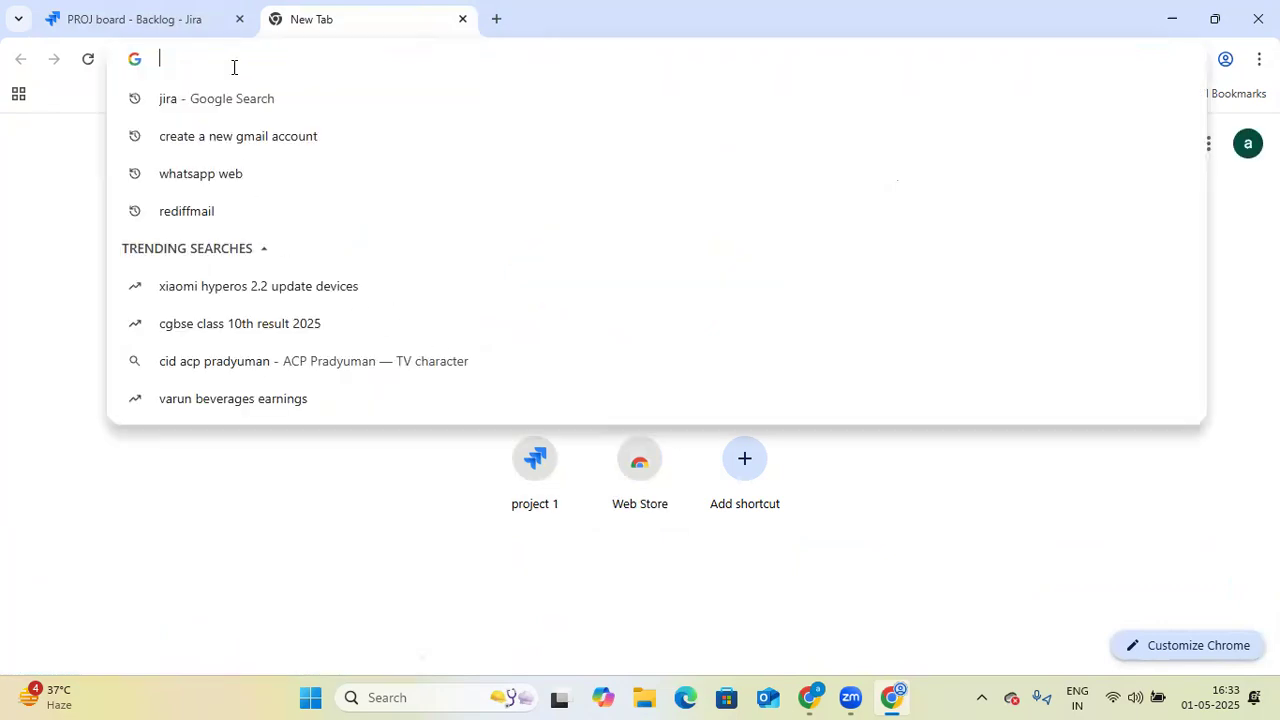
click(311, 180)
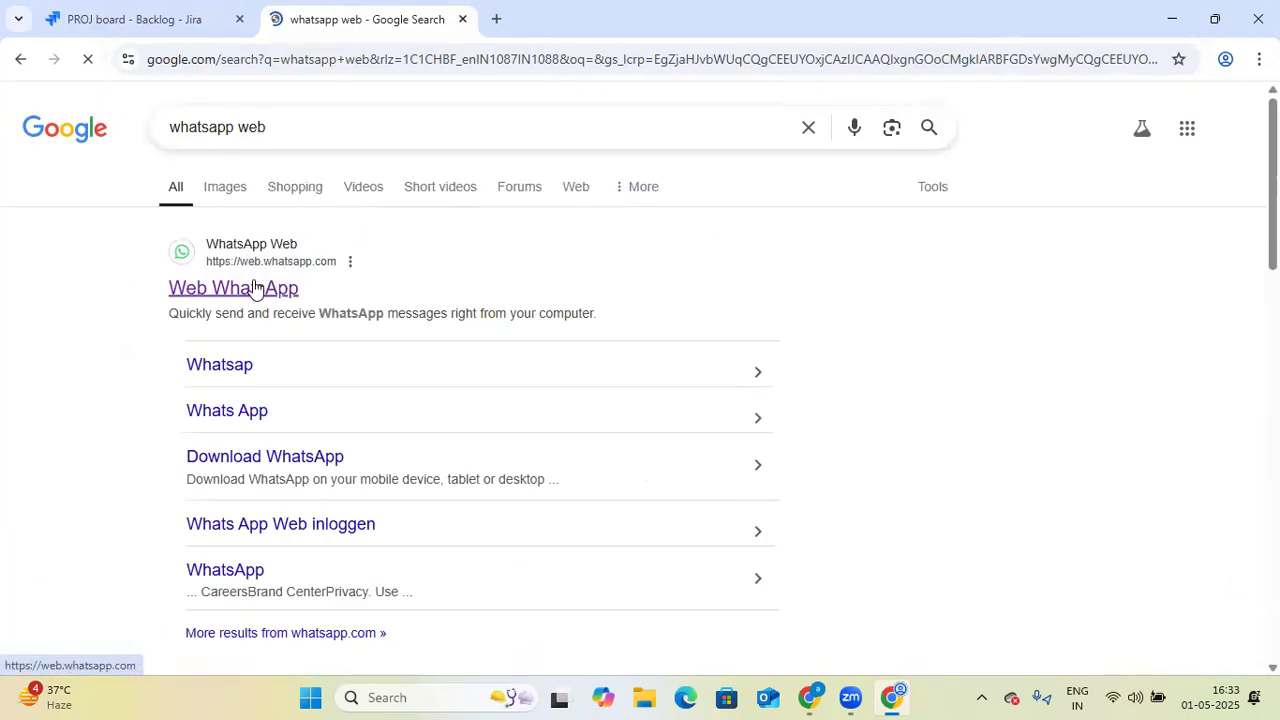
click(255, 289)
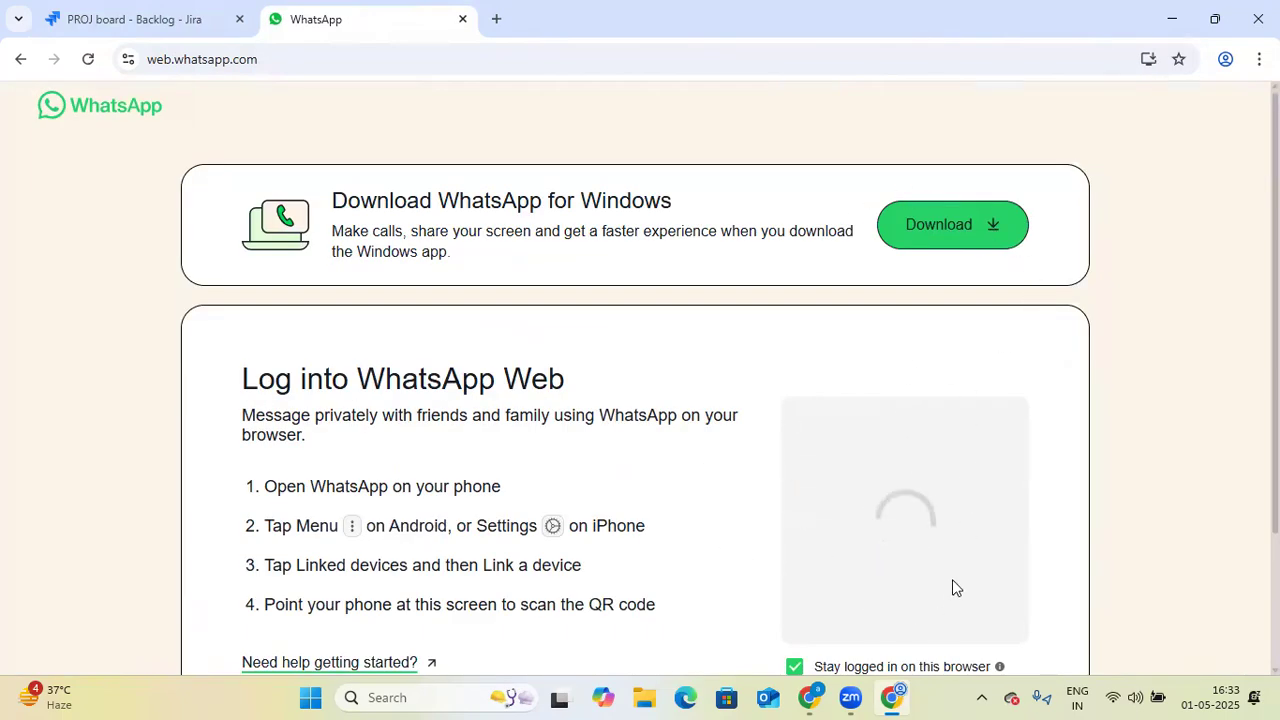
click(94, 30)
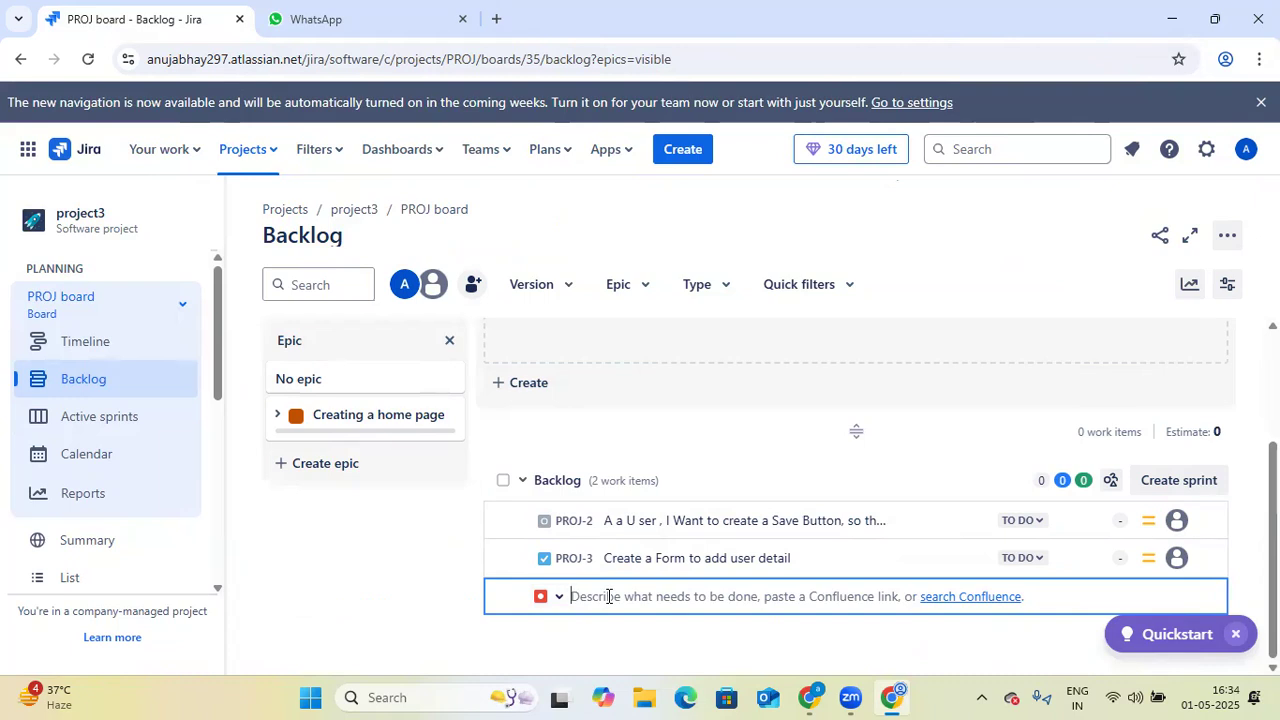
- Create the bug "After a login we are not able to Access a Account" in the backlog, and close the empty entry row
text(Aft)
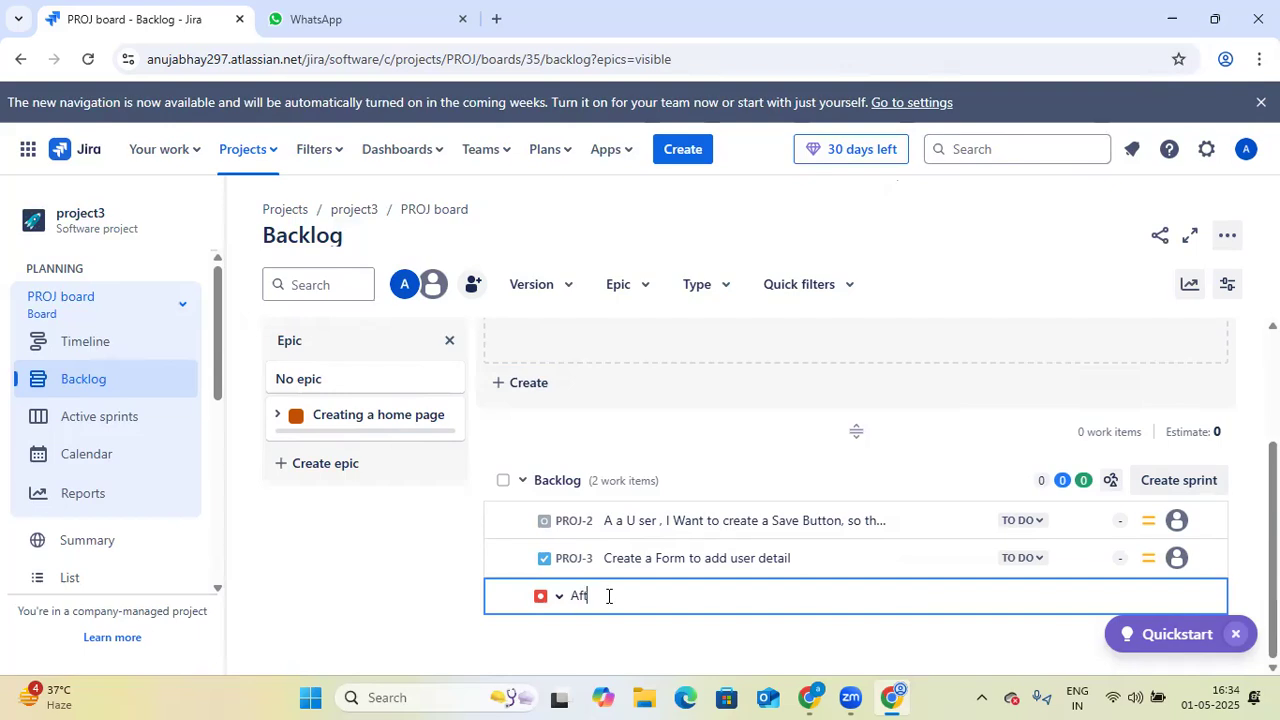
text(er a login we are not able to )
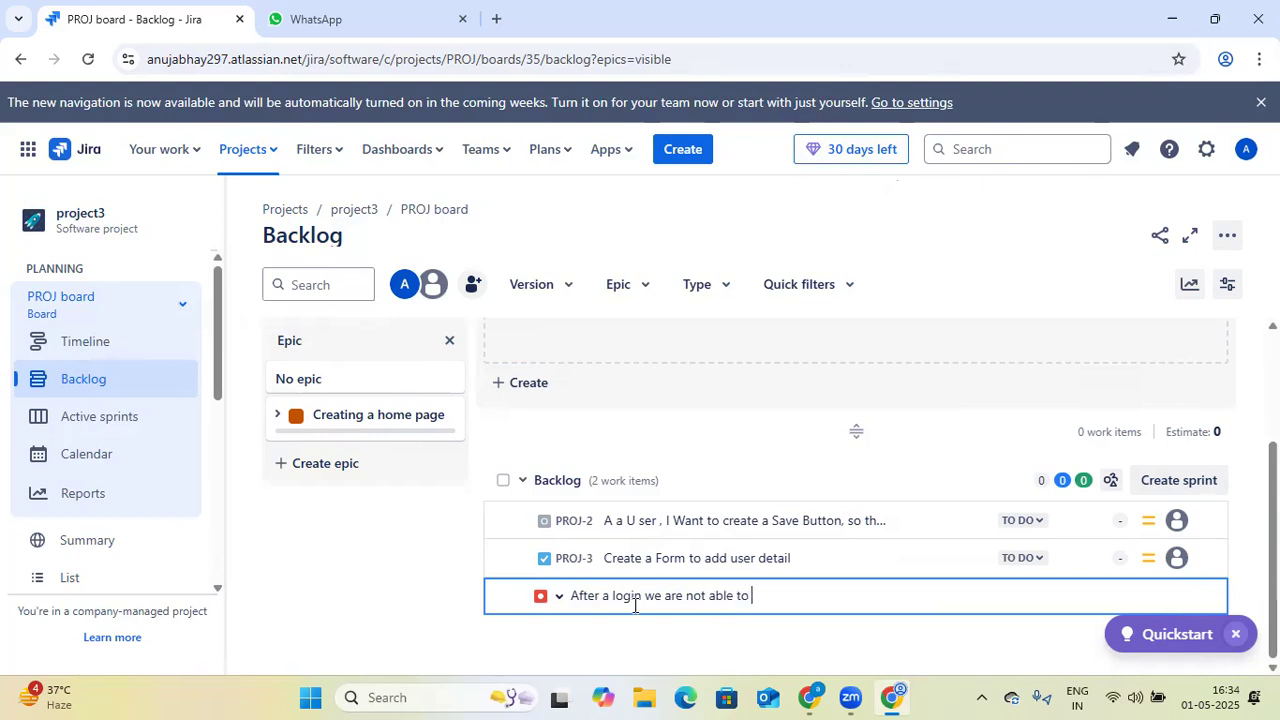
text(Access a Account)
key(Return)
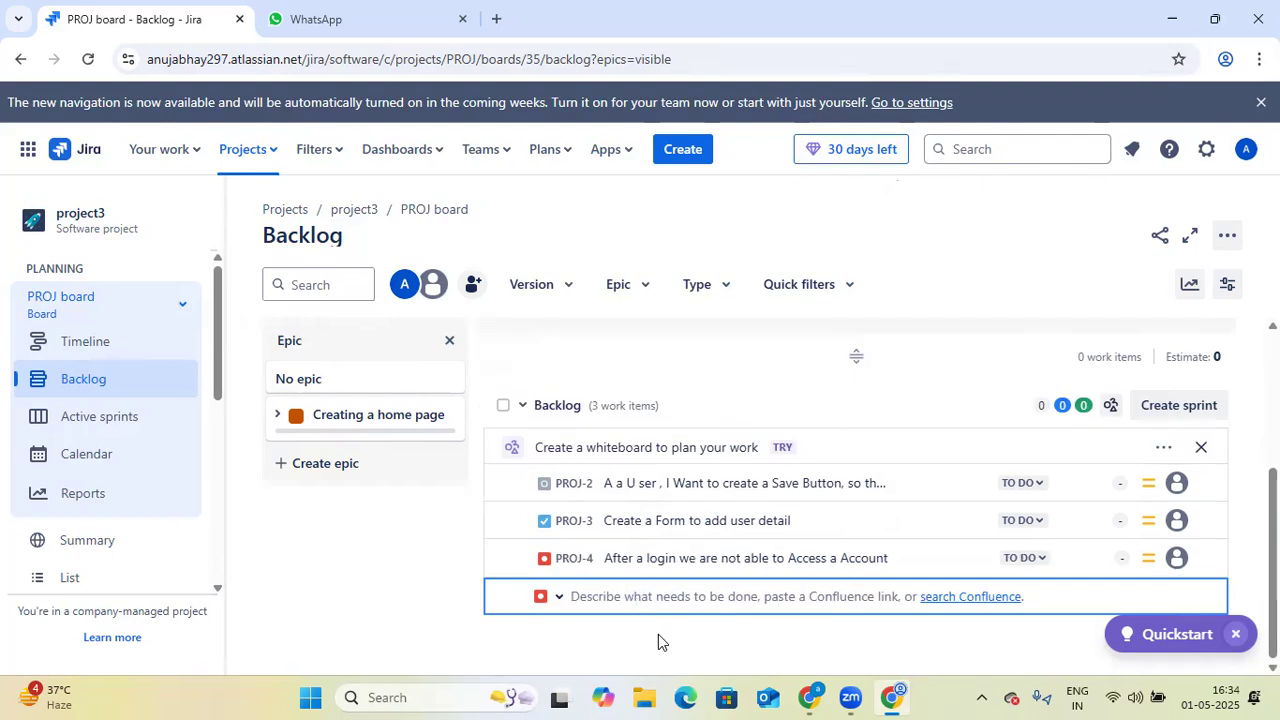
click(660, 636)
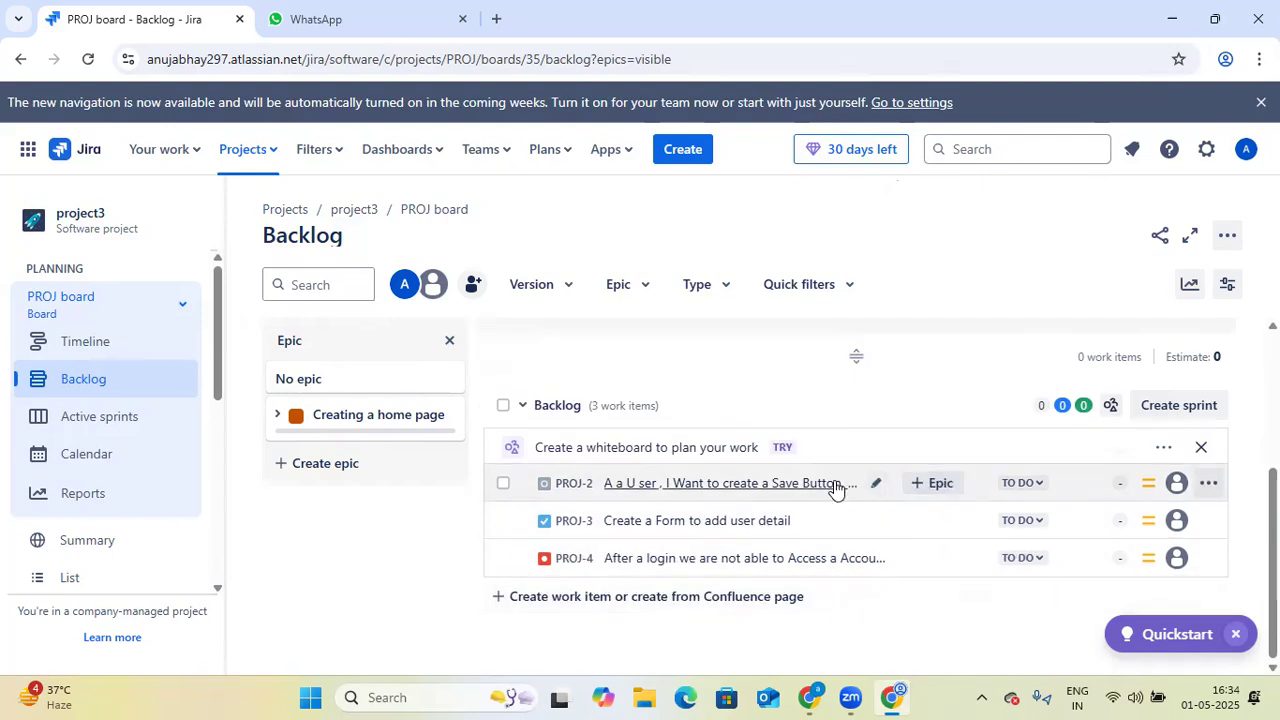
- Change the status of the Save Button story PROJ-2 to In Progress
click(1040, 485)
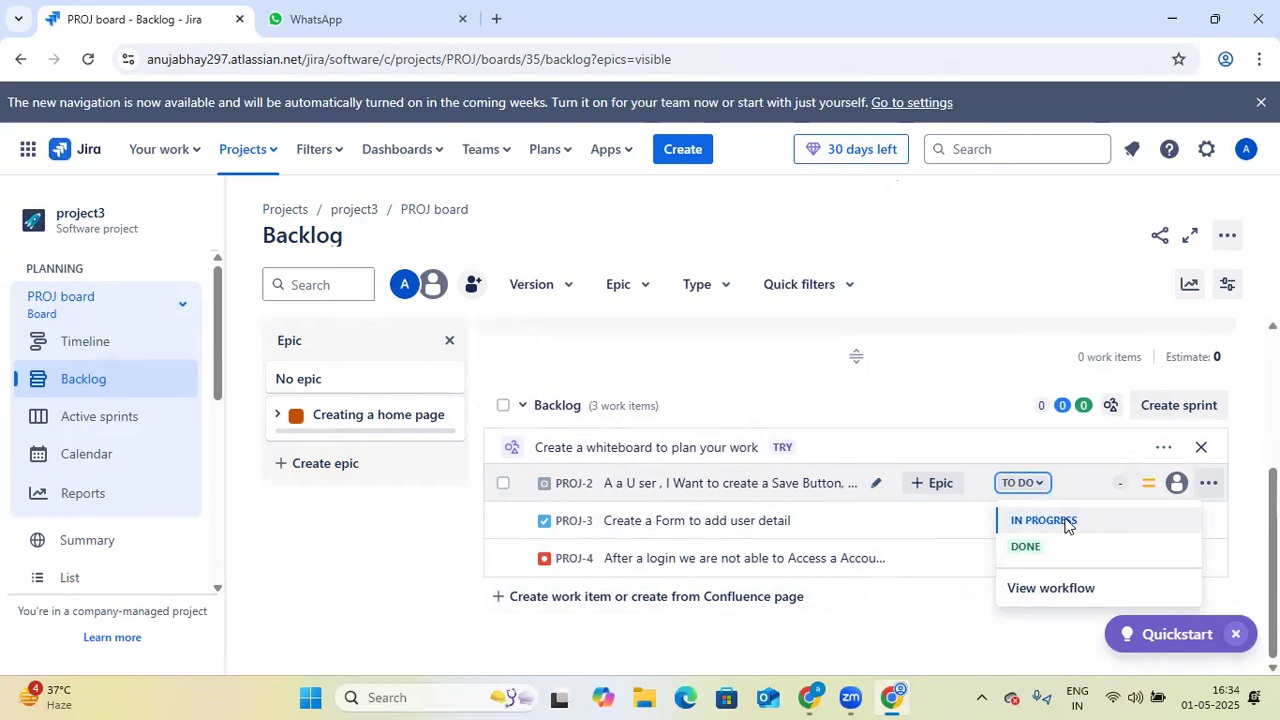
click(1066, 522)
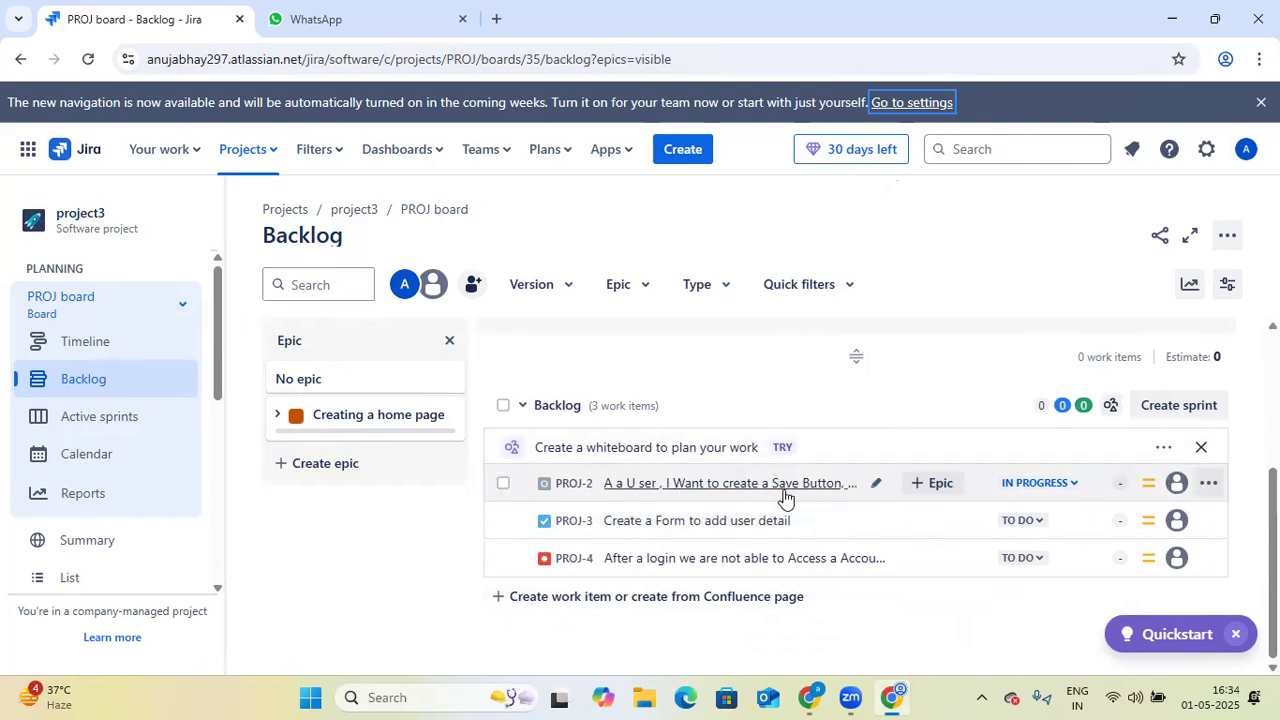
- Assign story PROJ-2 to the signed-in account and task PROJ-3 to the last member in the assignee list
click(1178, 485)
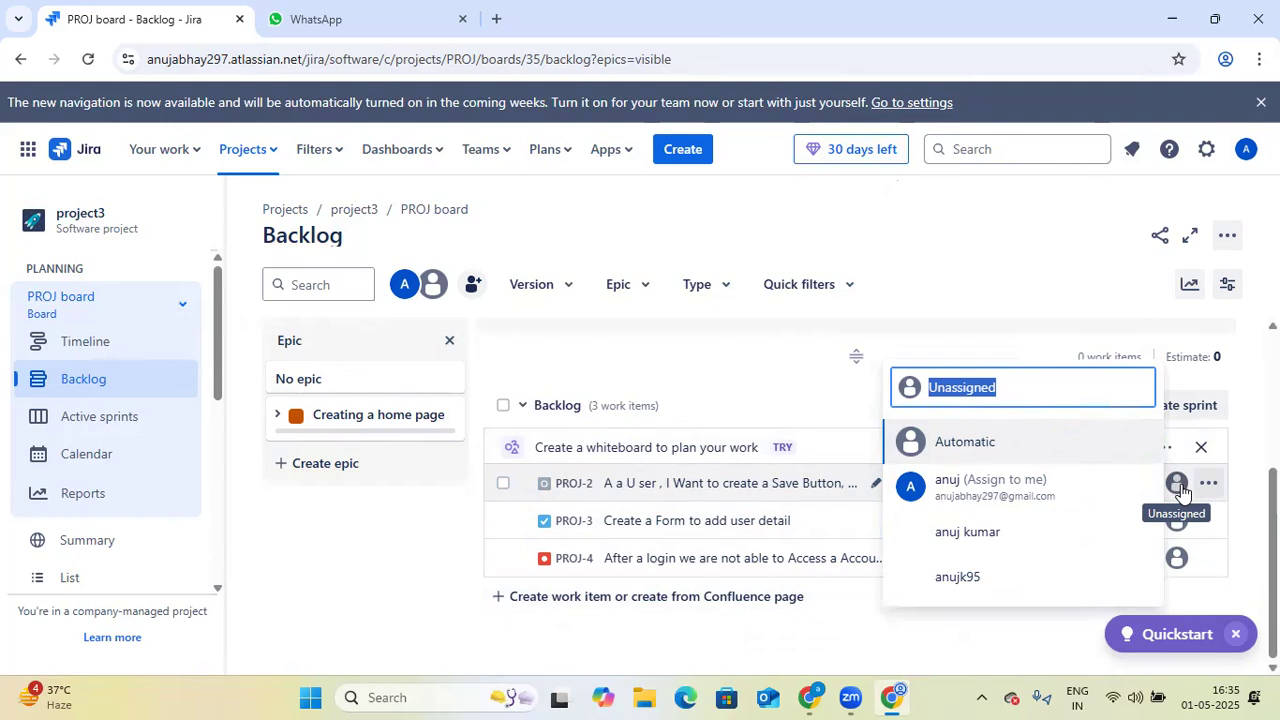
click(971, 497)
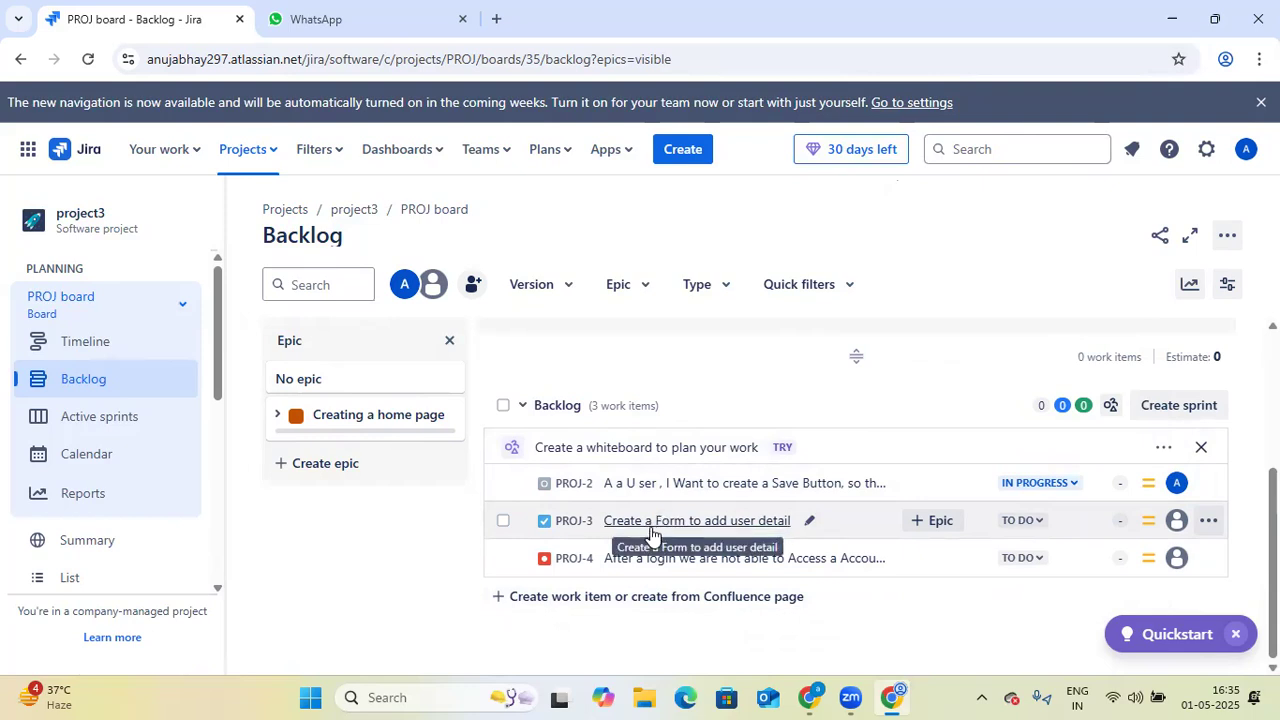
click(1176, 522)
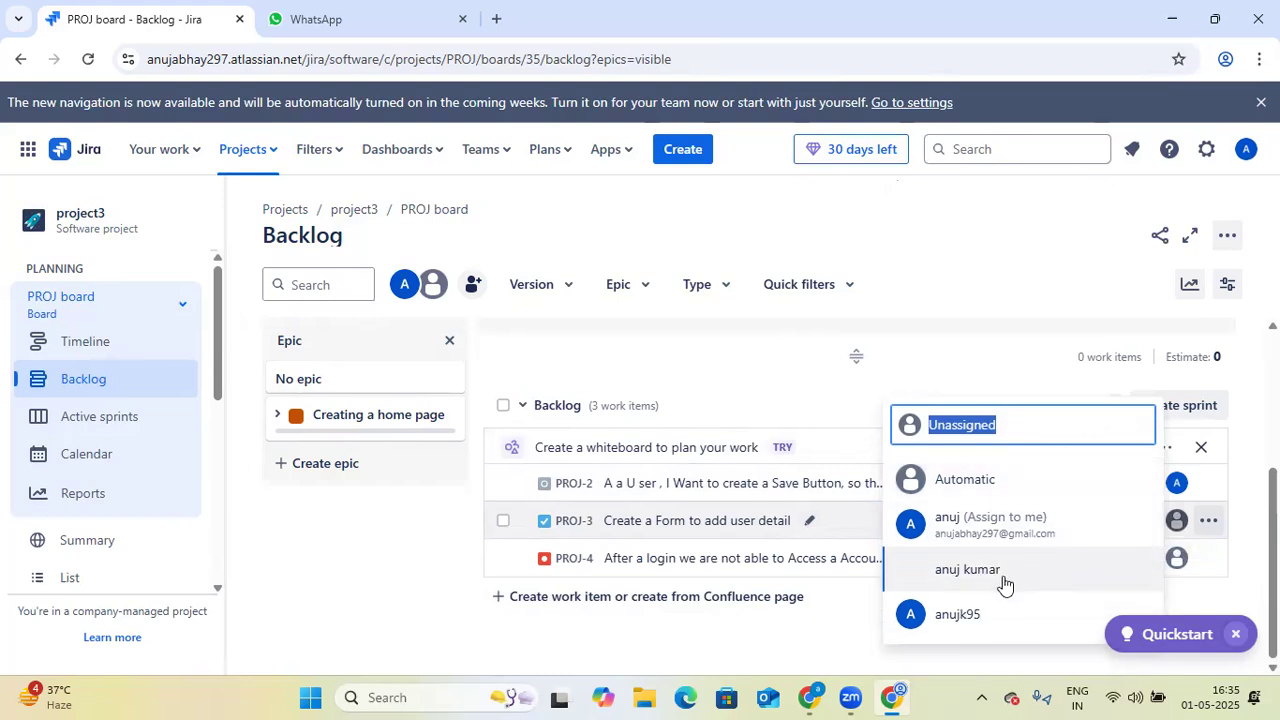
click(978, 628)
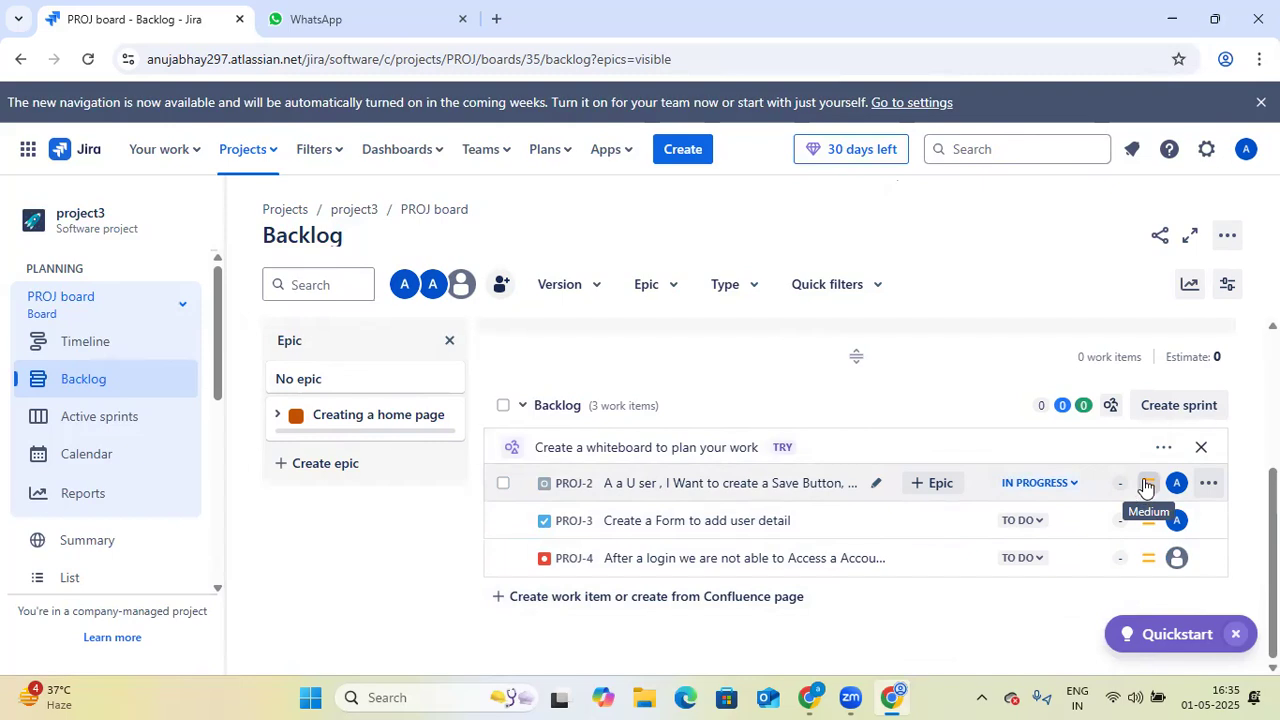
- Set the priority of story PROJ-2 to Highest and of task PROJ-3 to Low
click(1146, 485)
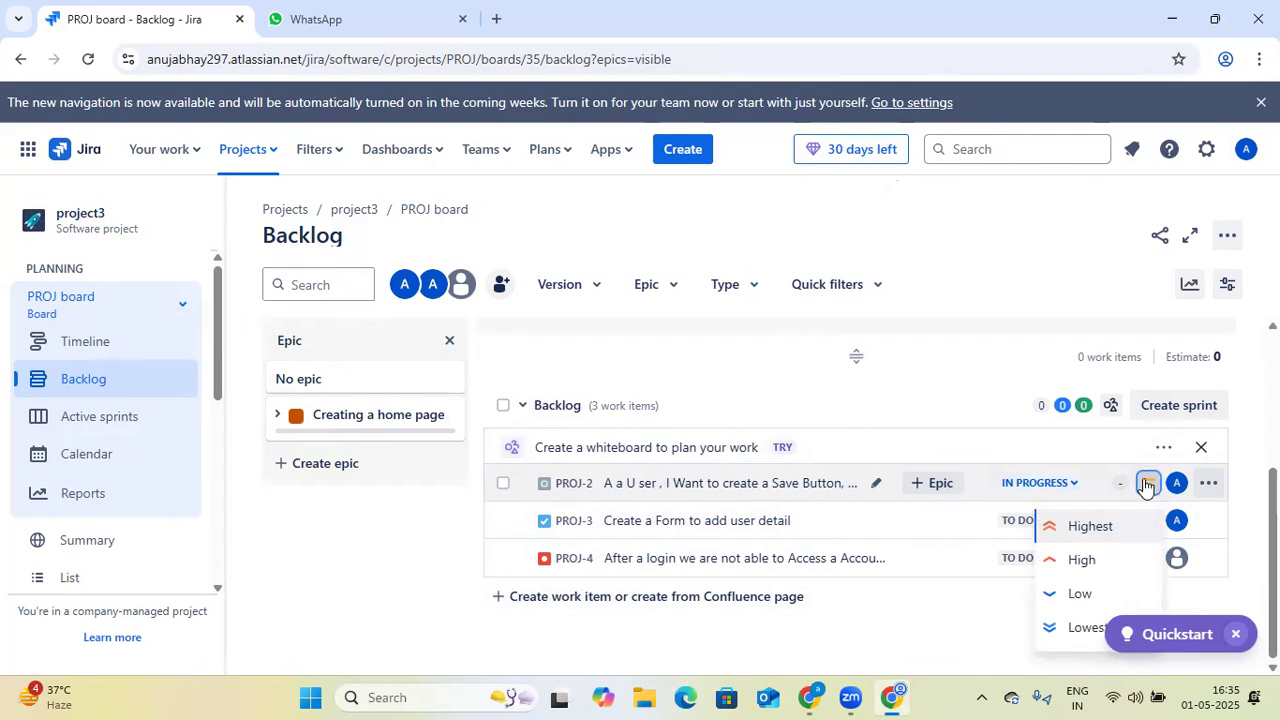
click(1117, 528)
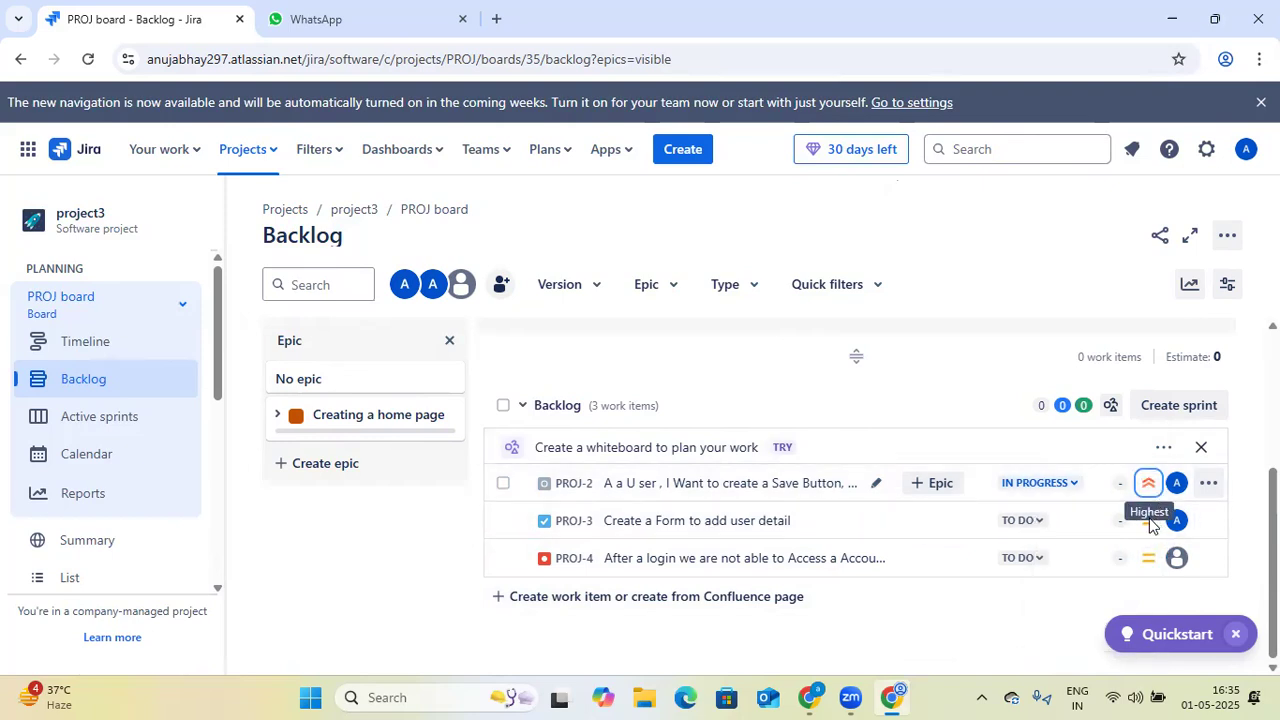
click(1149, 523)
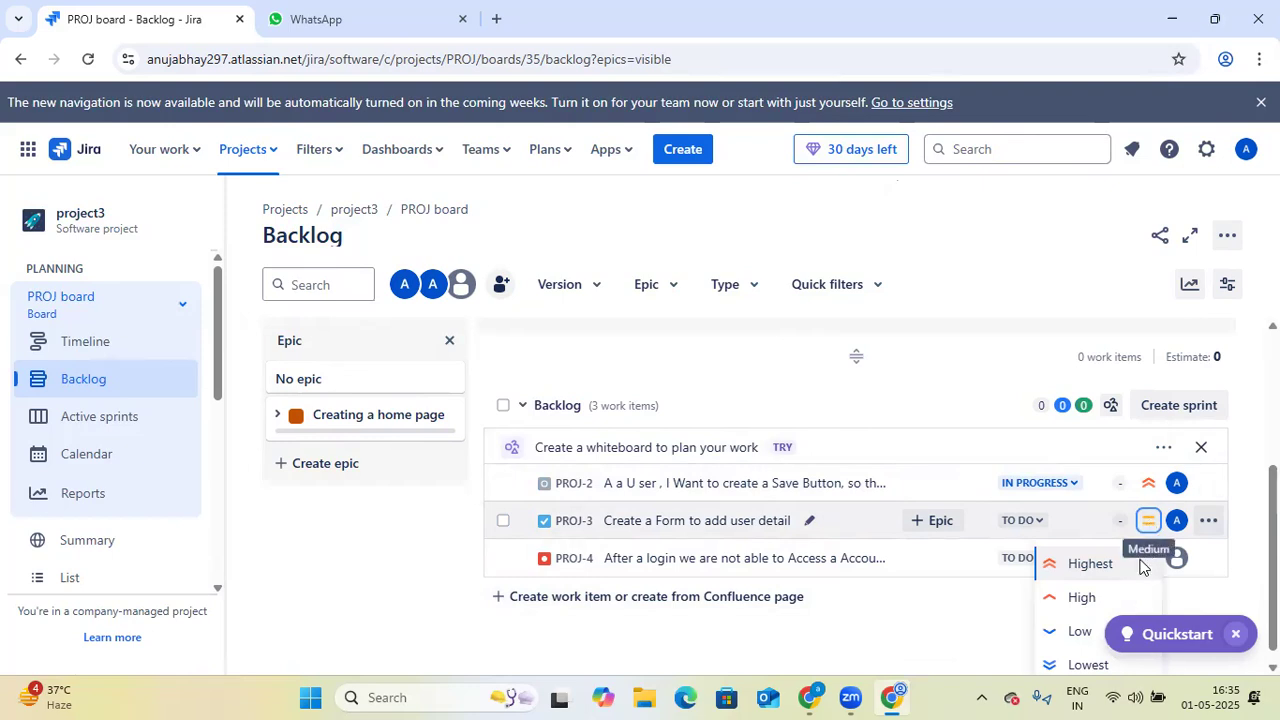
click(1082, 630)
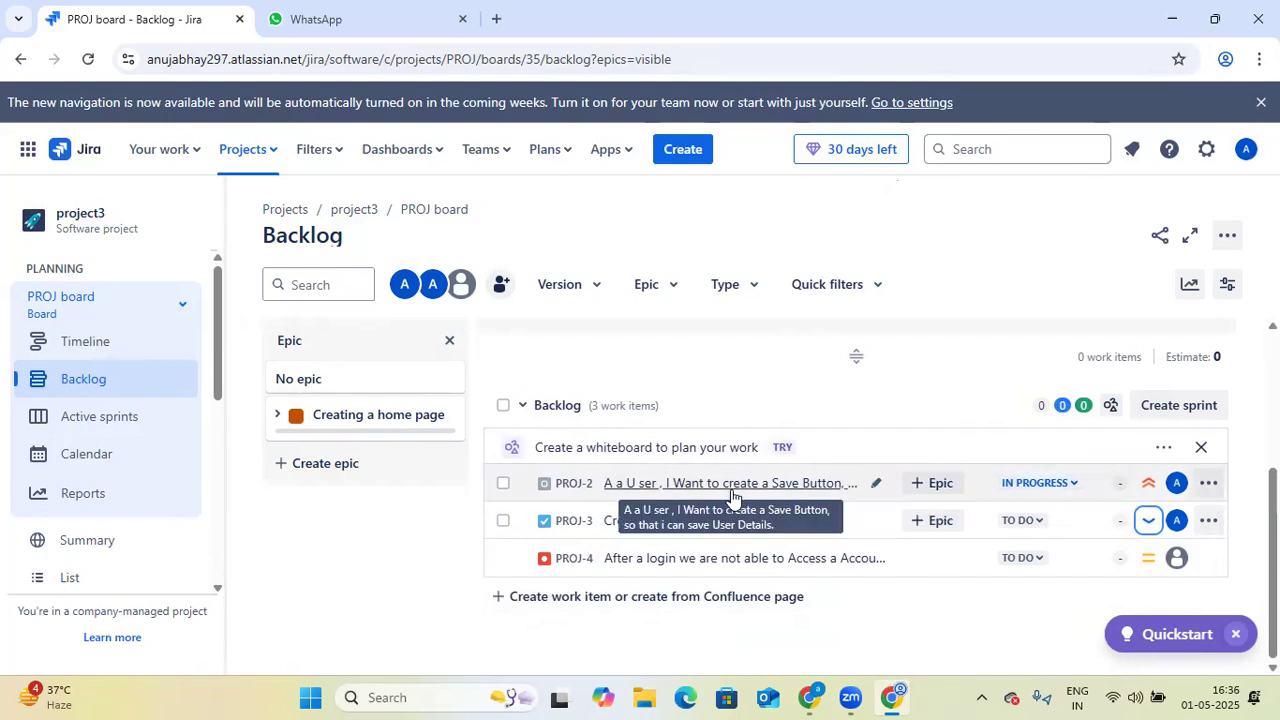
- Set the story points of story PROJ-2 to 2
click(1120, 483)
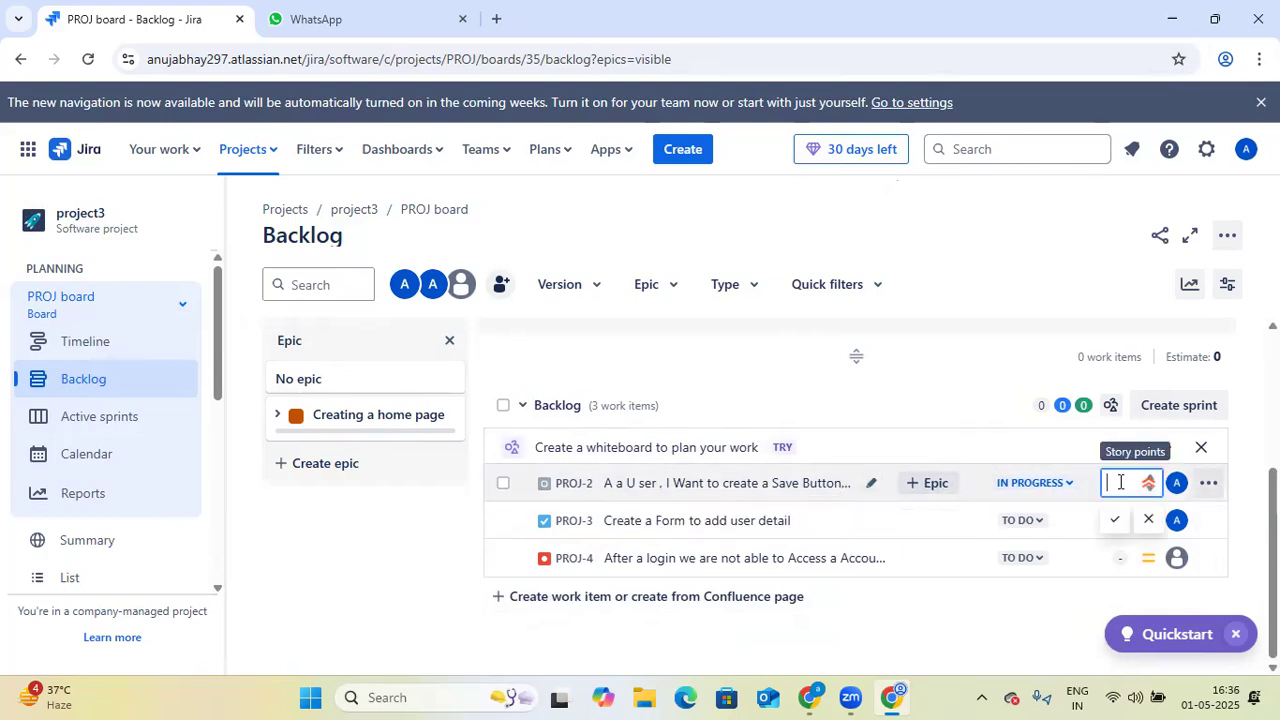
click(1067, 623)
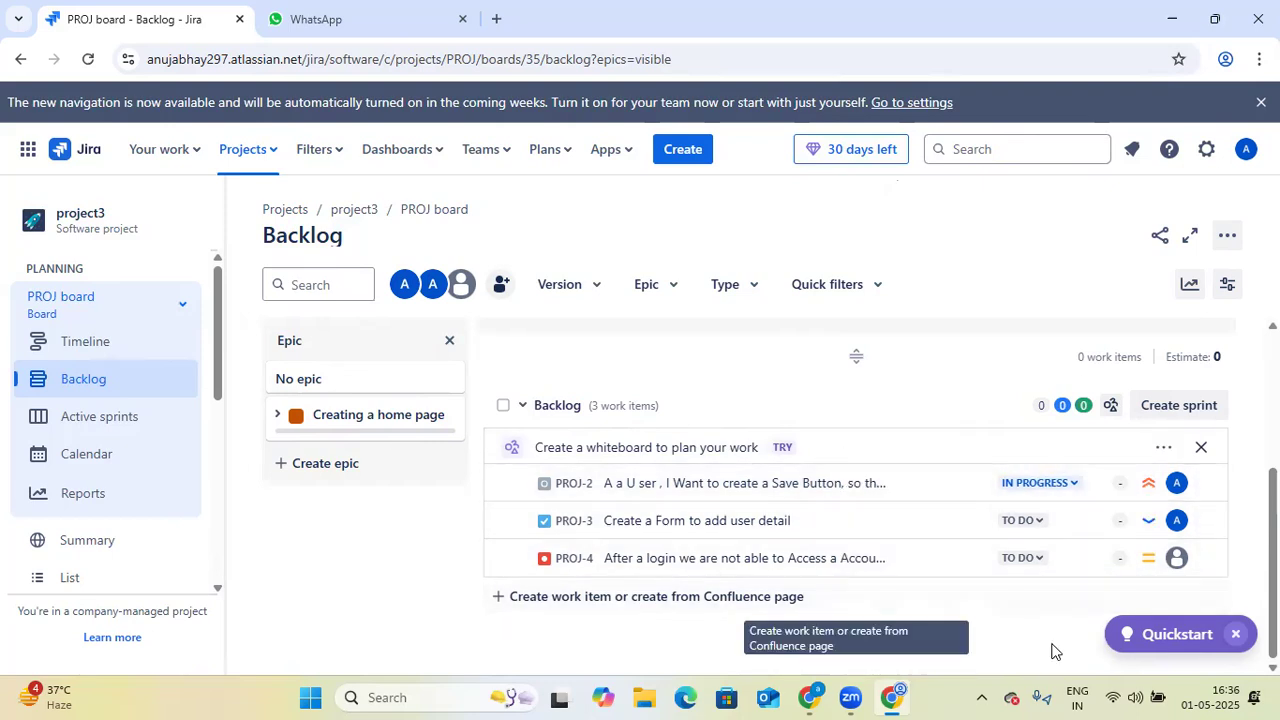
click(1120, 492)
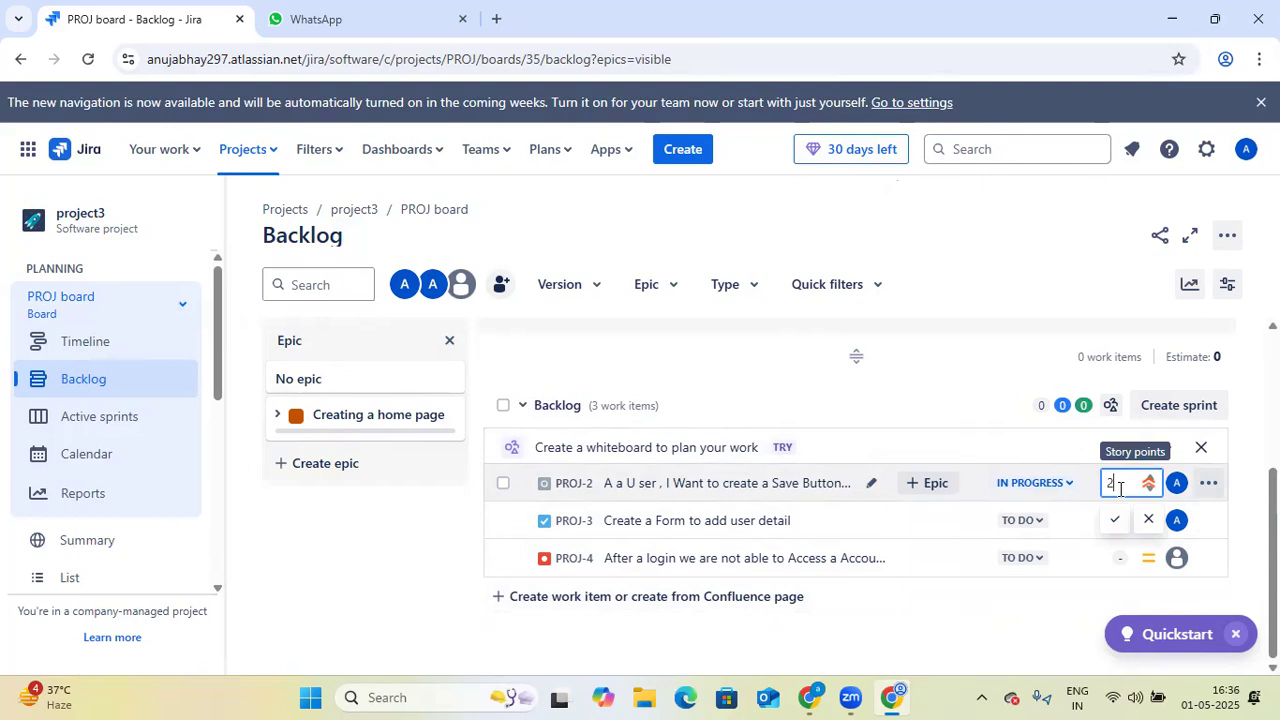
key(Return)
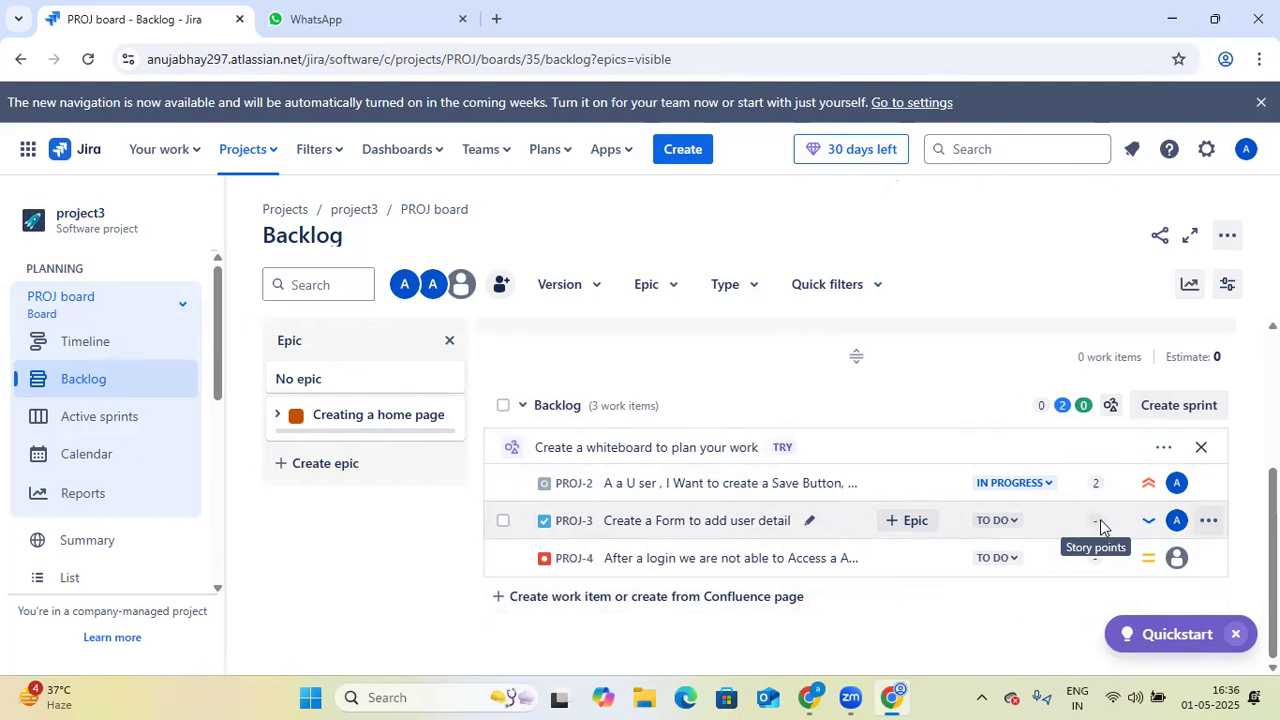
- Reload the project3 backlog page and review the listed work items
click(88, 59)
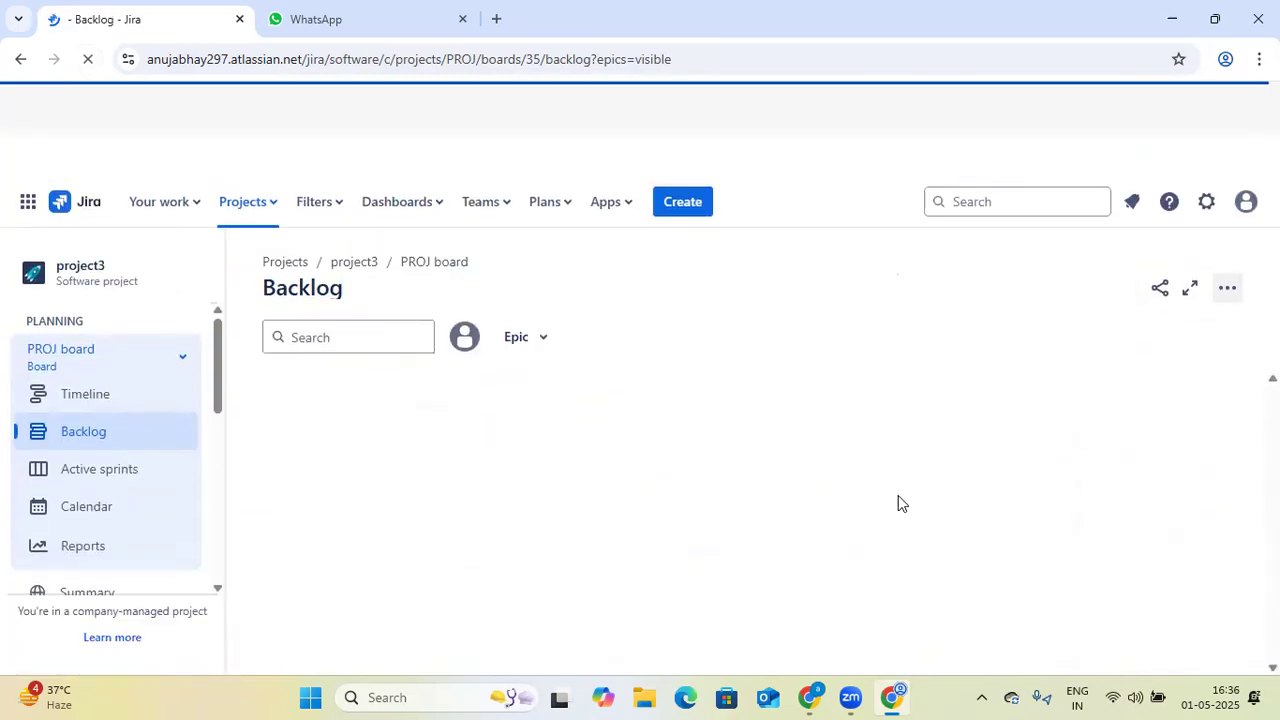
scroll(860, 617, down, 3)
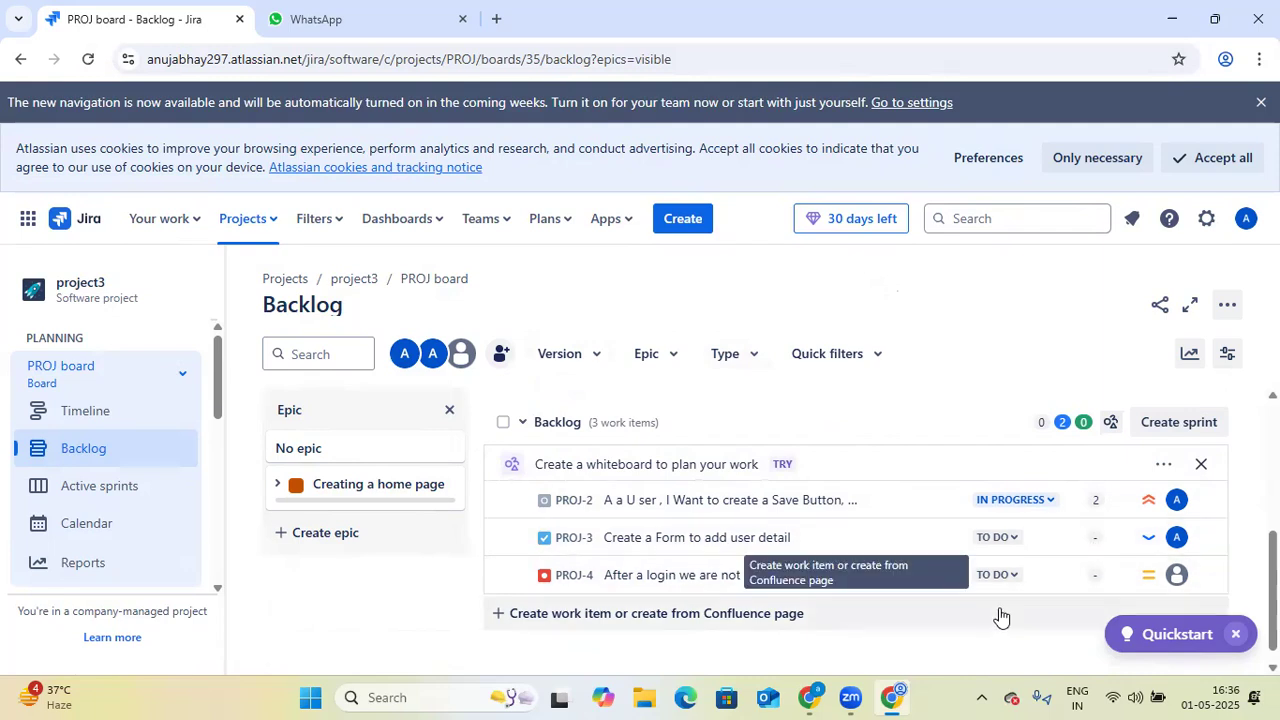
- Switch to the JIRA Admin Training Session3 presentation in Google Slides and present it, advancing to the team-managed vs. company-managed projects slide
click(811, 697)
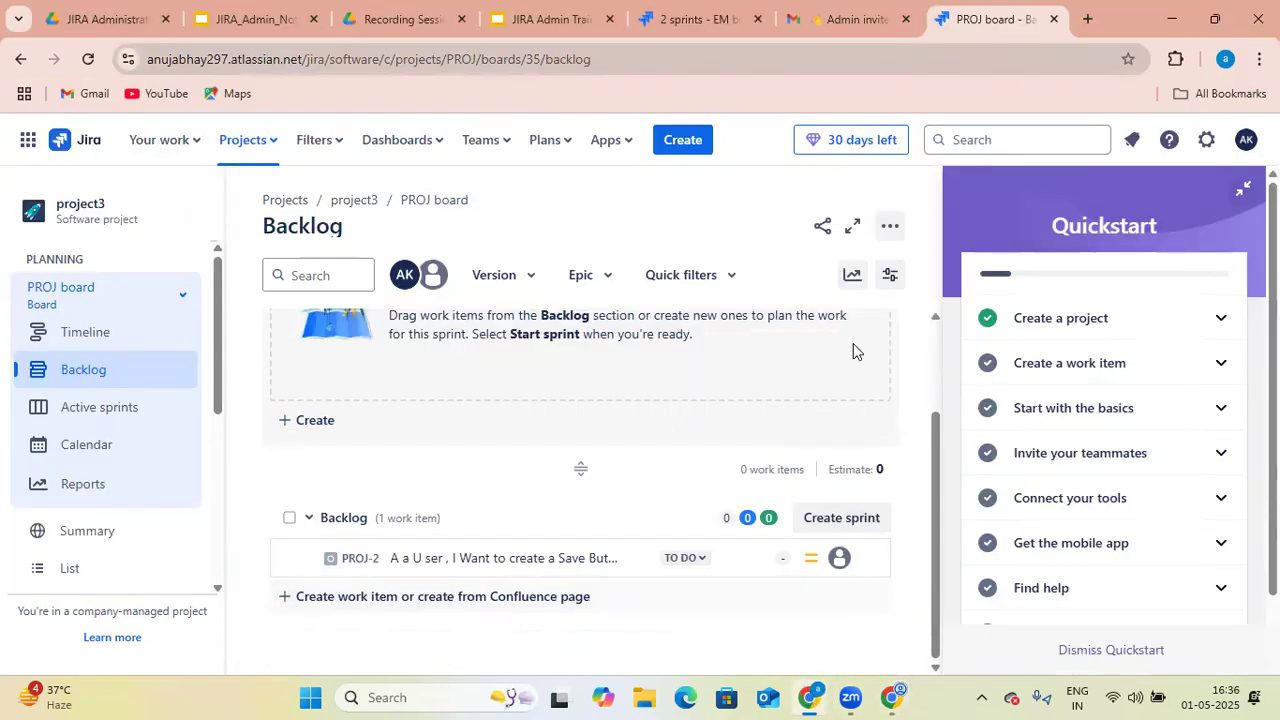
click(564, 22)
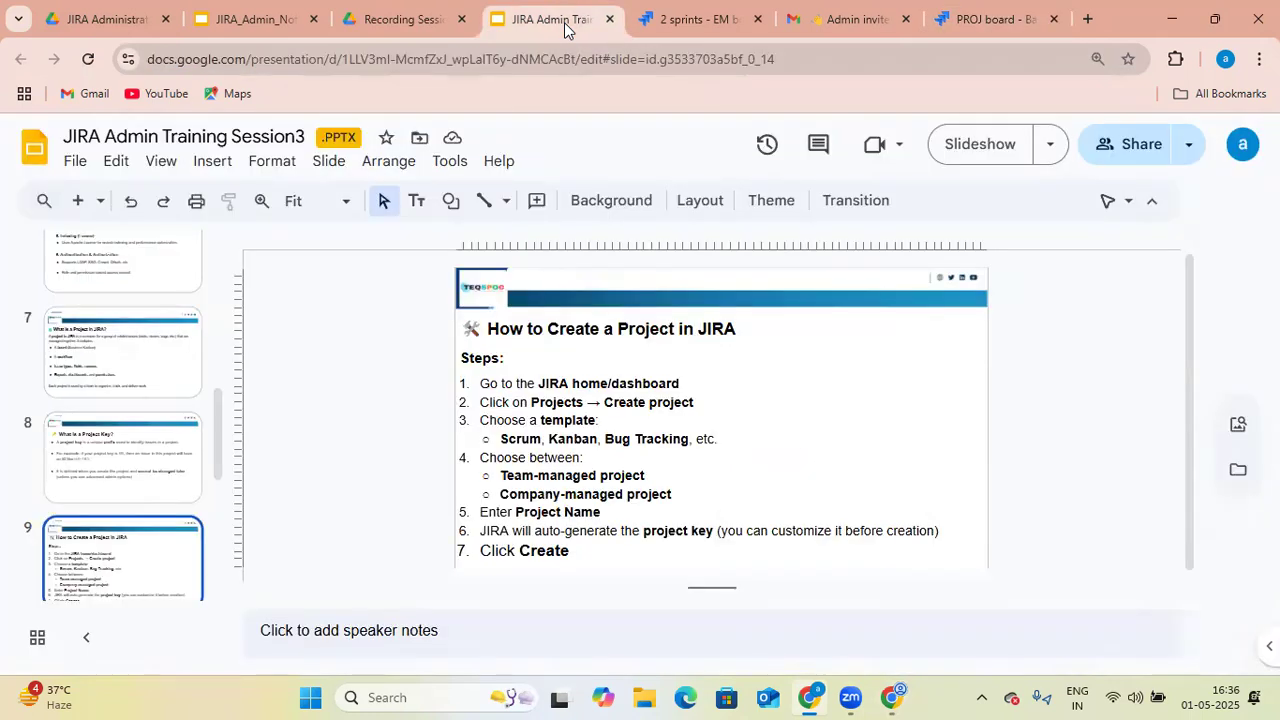
click(983, 150)
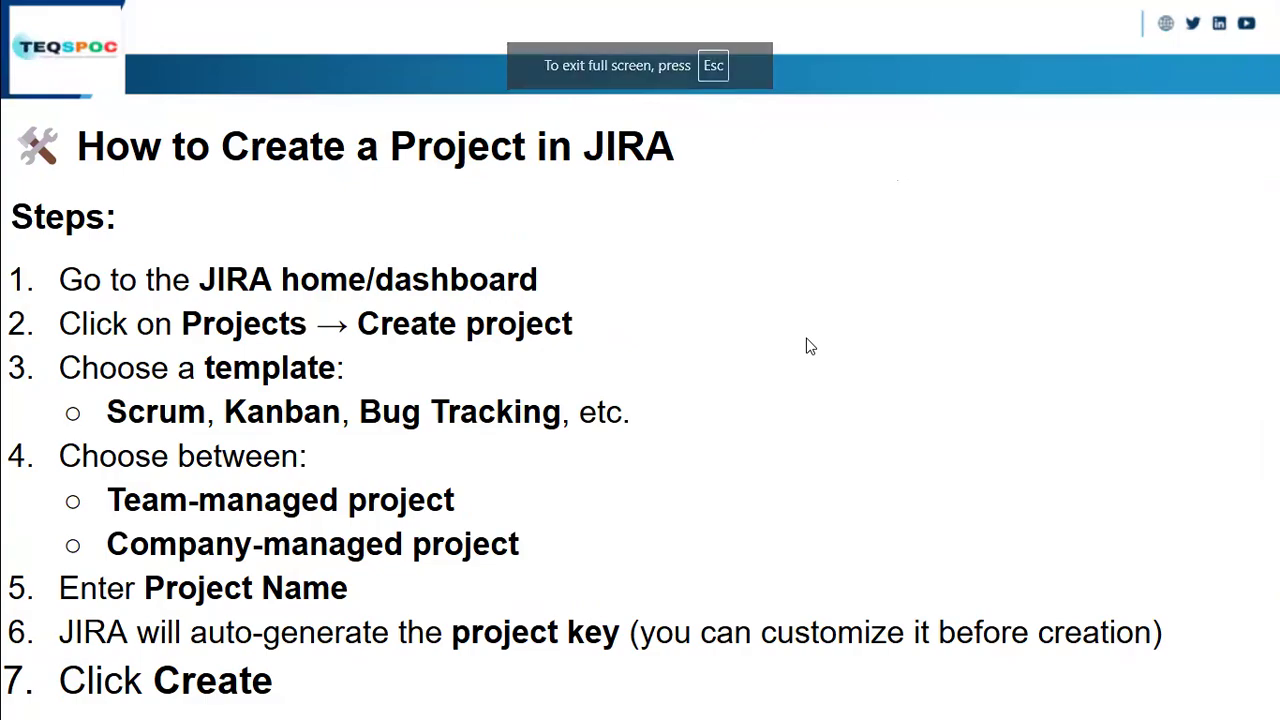
click(810, 346)
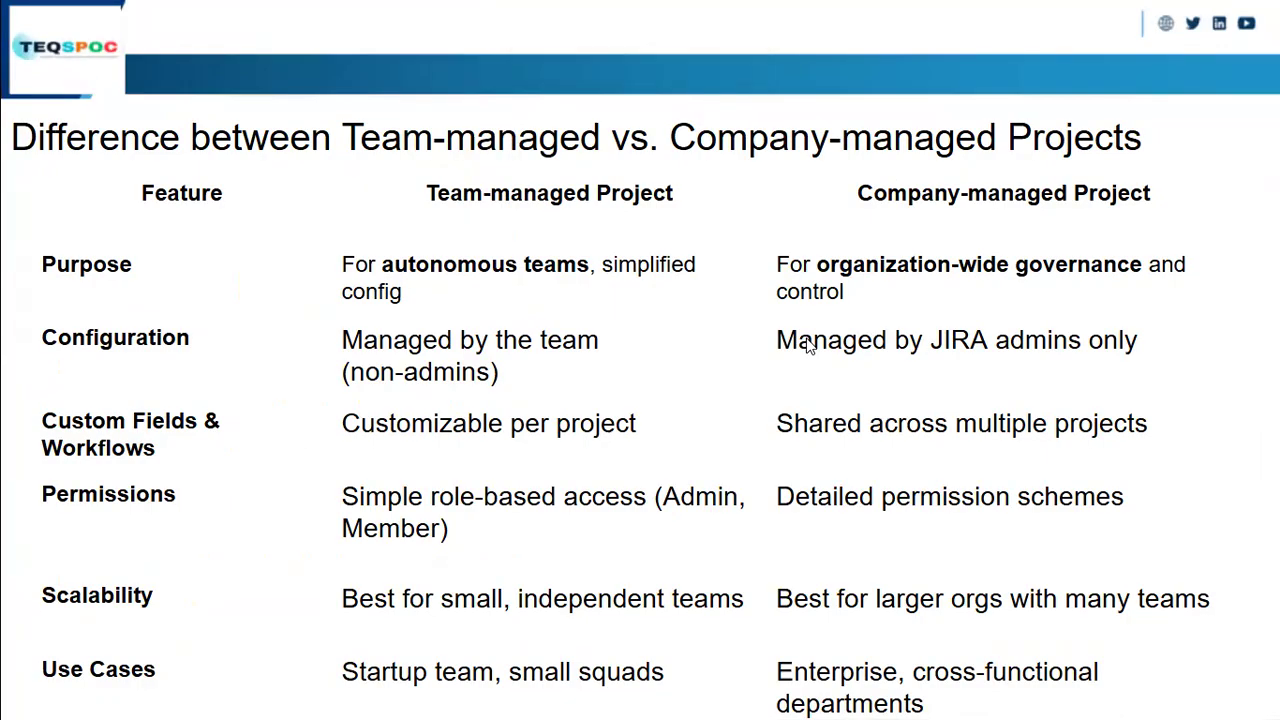